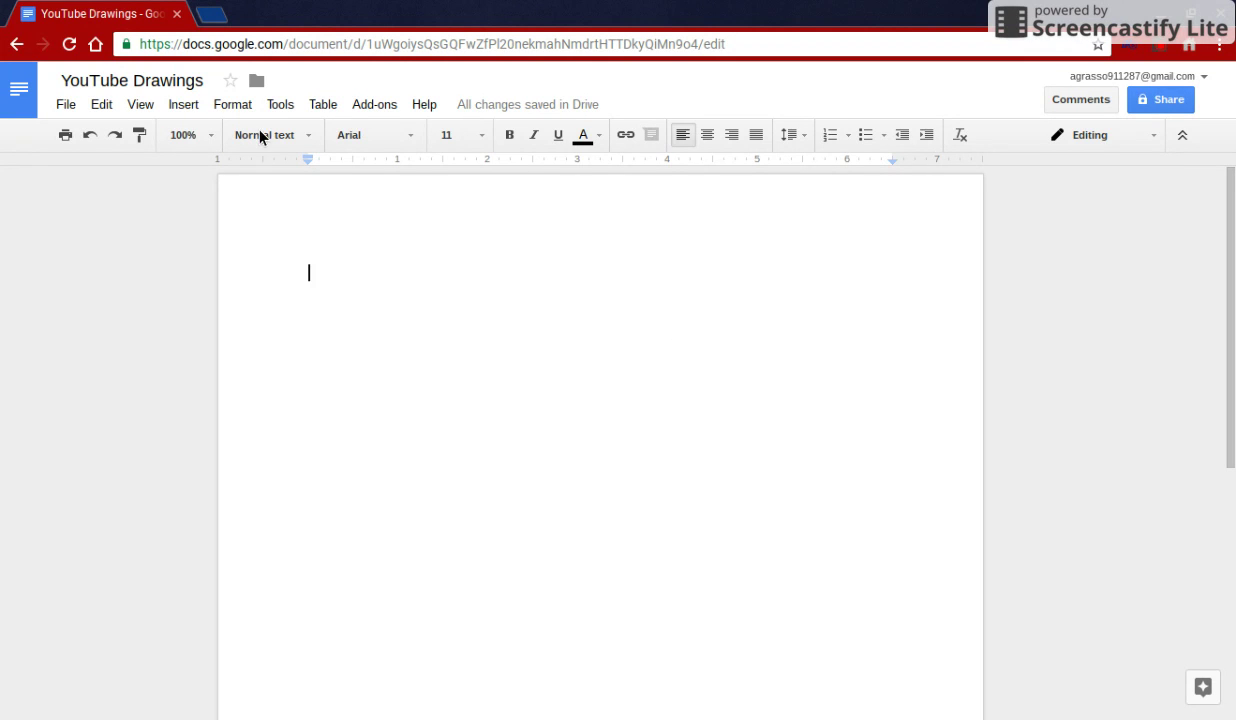
# Insert a new blank drawing into the 'YouTube Drawings' document.
pyautogui.click(185, 106)
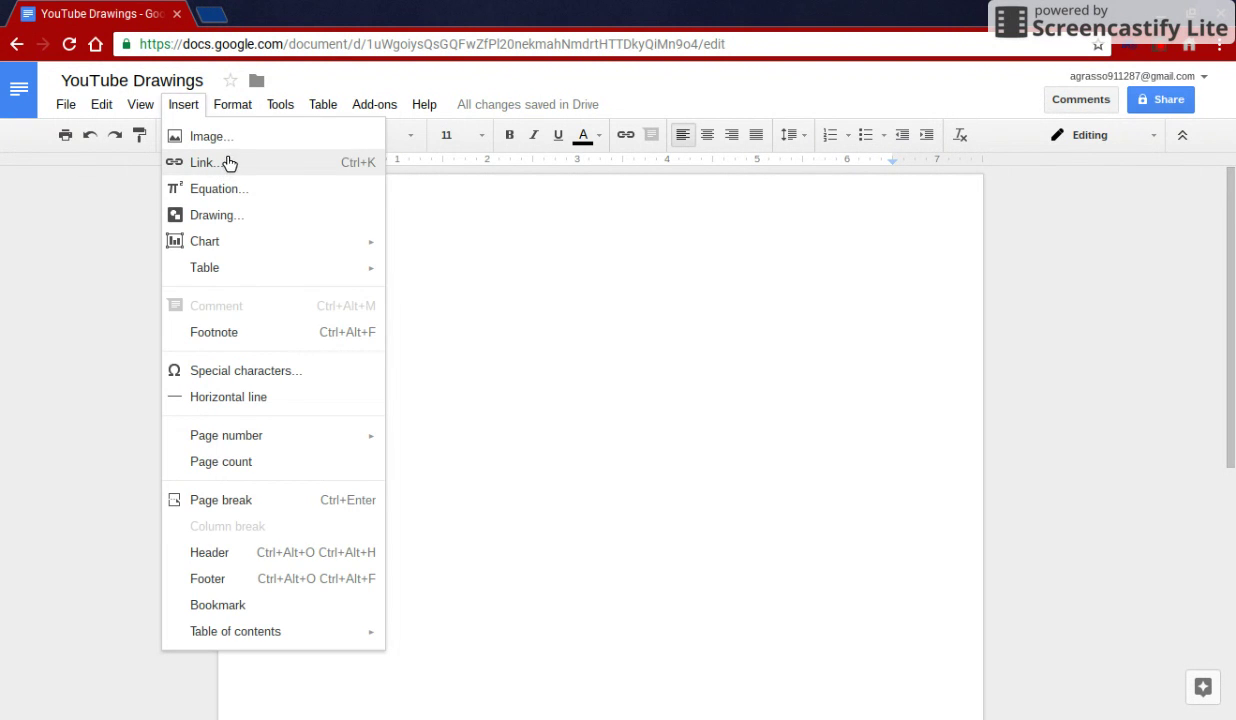
pyautogui.click(224, 216)
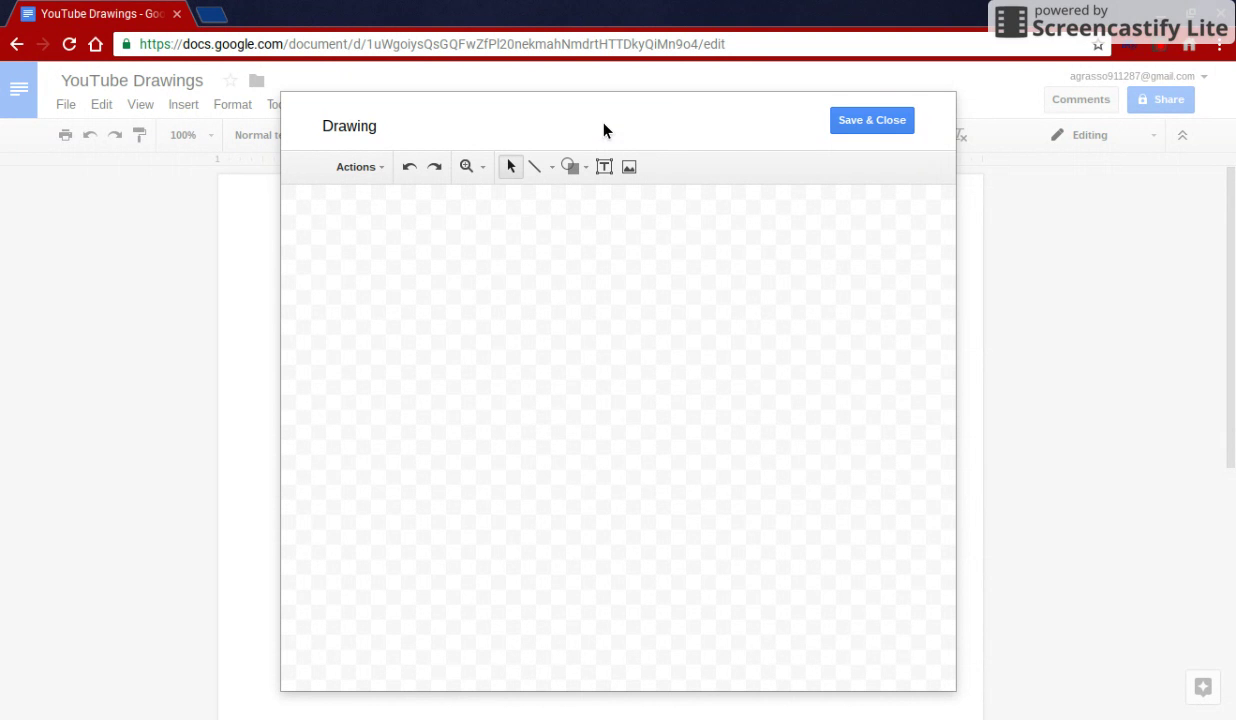
# Draw a small square near the top middle of the canvas and fill it light grey.
pyautogui.click(569, 166)
pyautogui.moveTo(618, 201)
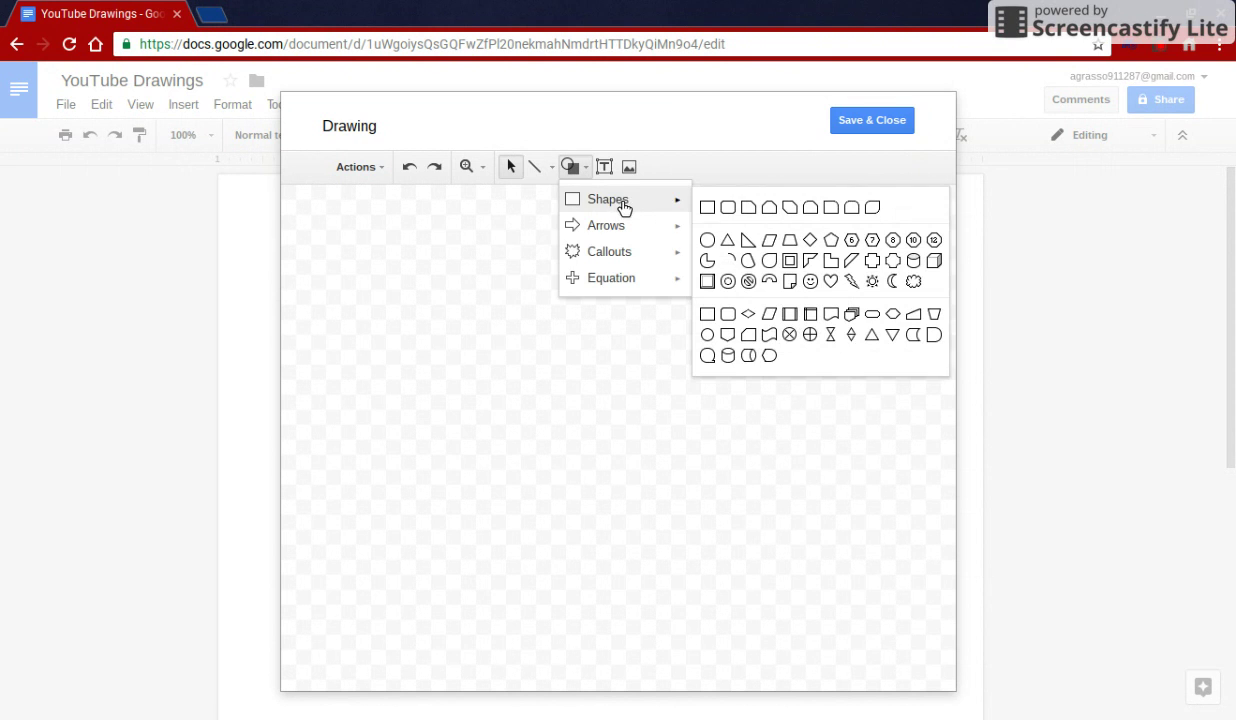
pyautogui.click(707, 208)
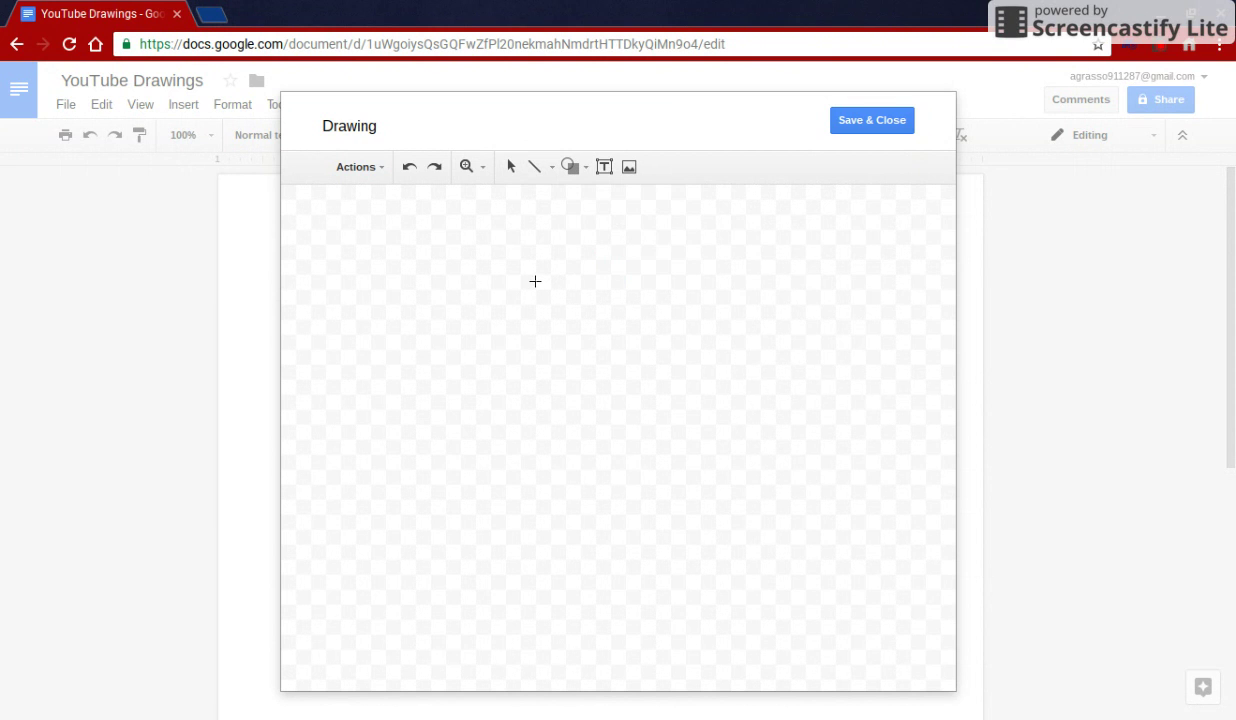
pyautogui.moveTo(527, 273); pyautogui.dragTo(584, 337)
pyautogui.click(662, 167)
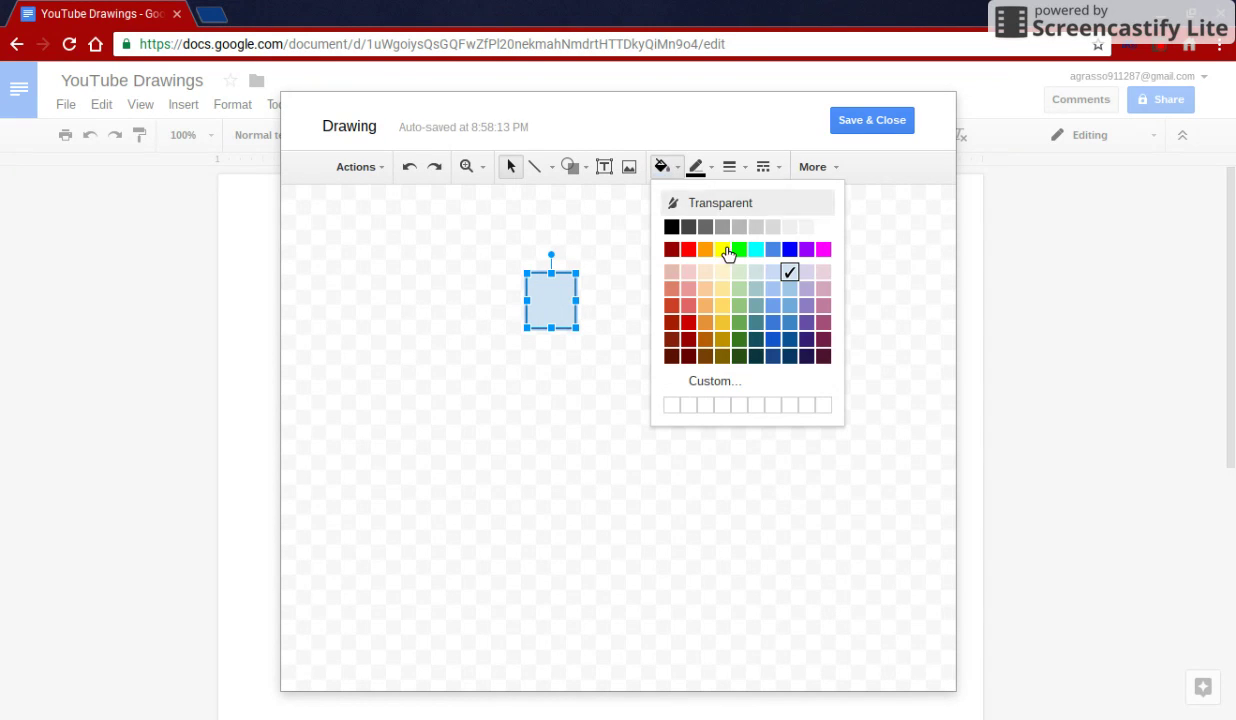
pyautogui.click(806, 227)
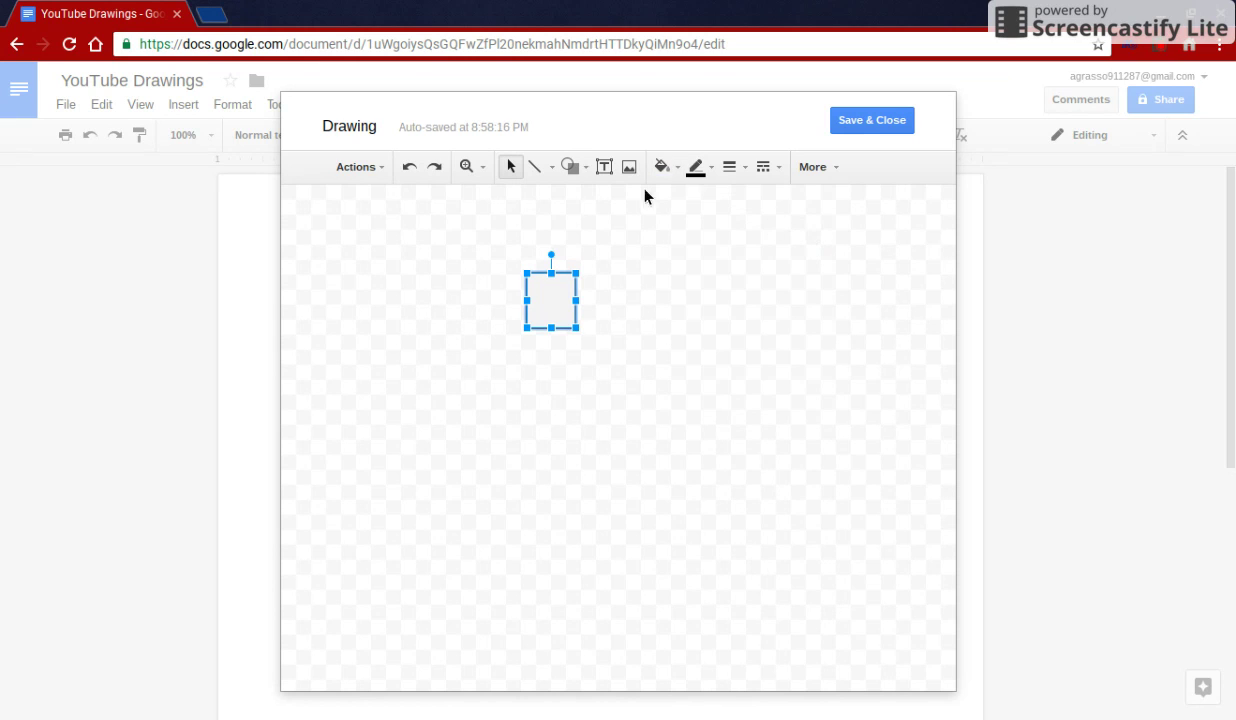
# Deselect the square and pick the rounded rectangle shape tool.
pyautogui.click(569, 166)
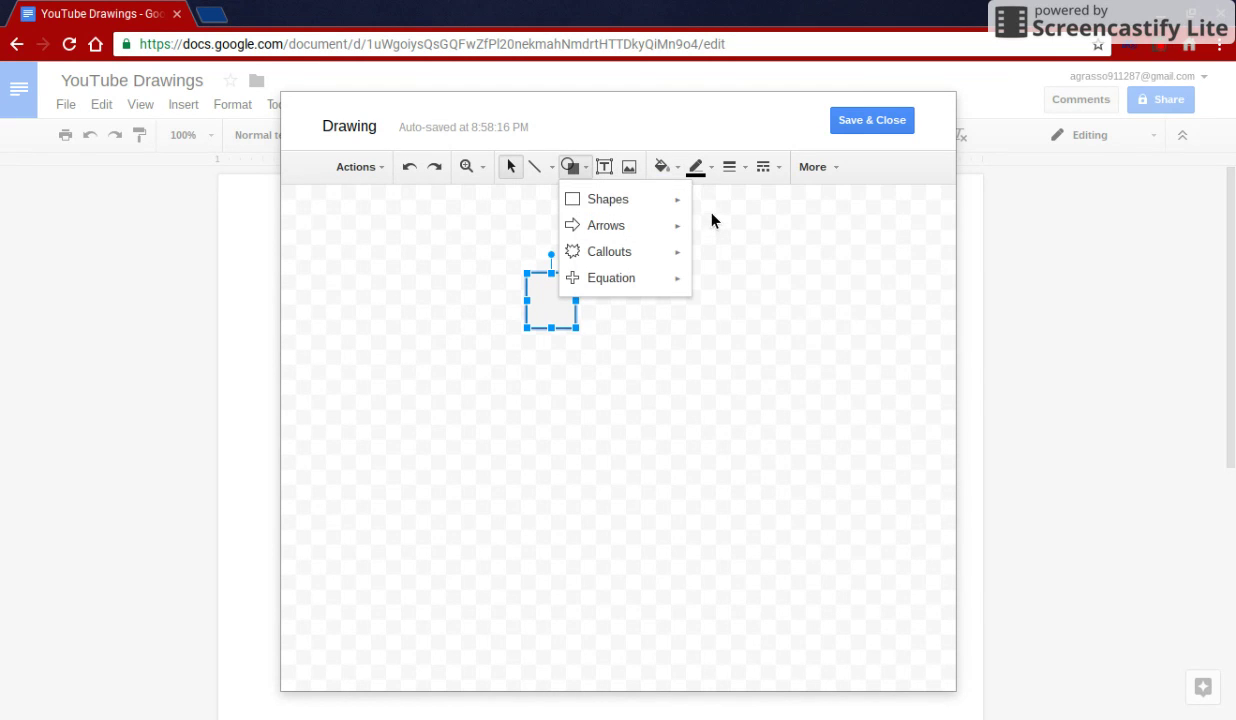
pyautogui.press('Escape')
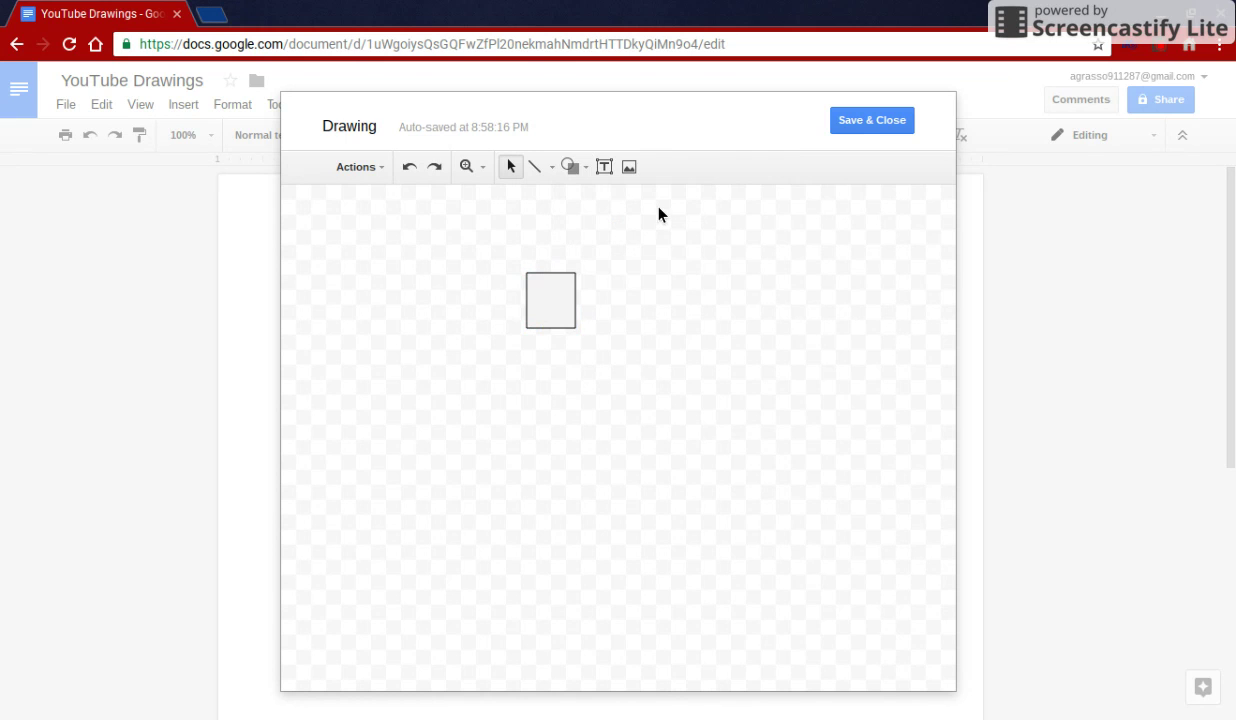
pyautogui.click(566, 164)
pyautogui.moveTo(635, 204)
pyautogui.click(728, 208)
# Draw a second rectangle over the square's lower part, send it to back, and narrow it.
pyautogui.moveTo(559, 306); pyautogui.dragTo(581, 343)
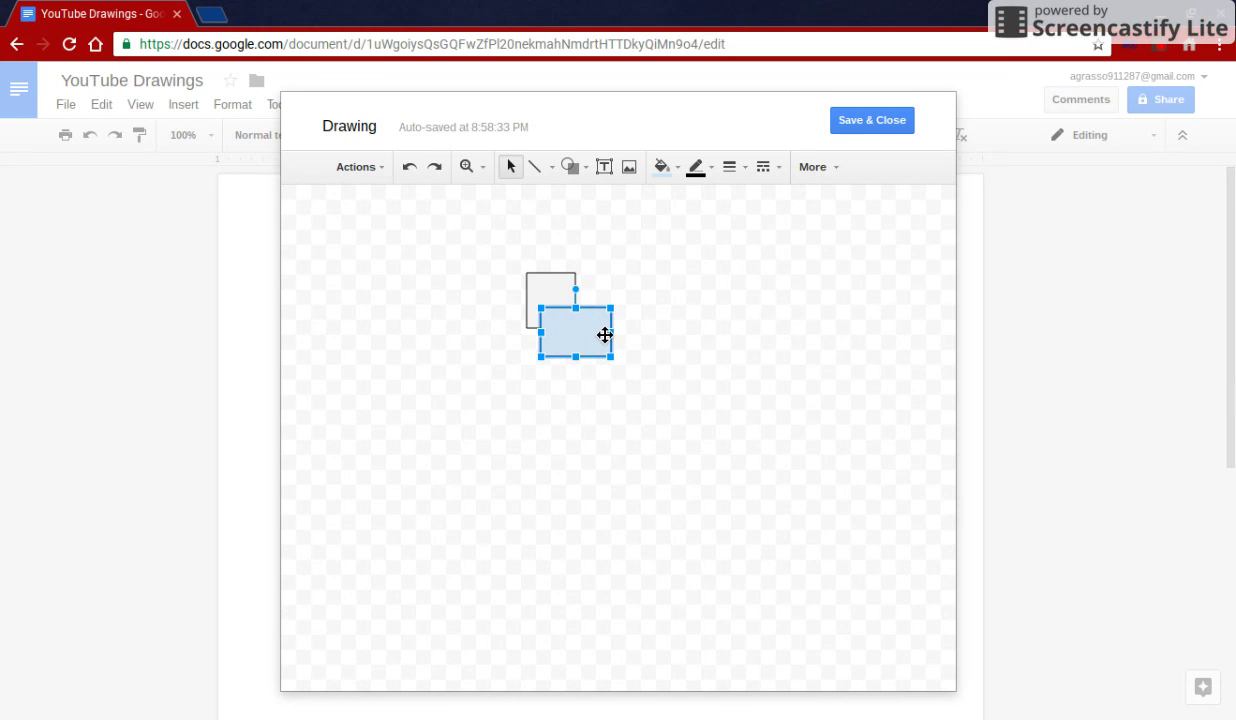
pyautogui.rightClick(601, 334)
pyautogui.moveTo(669, 503)
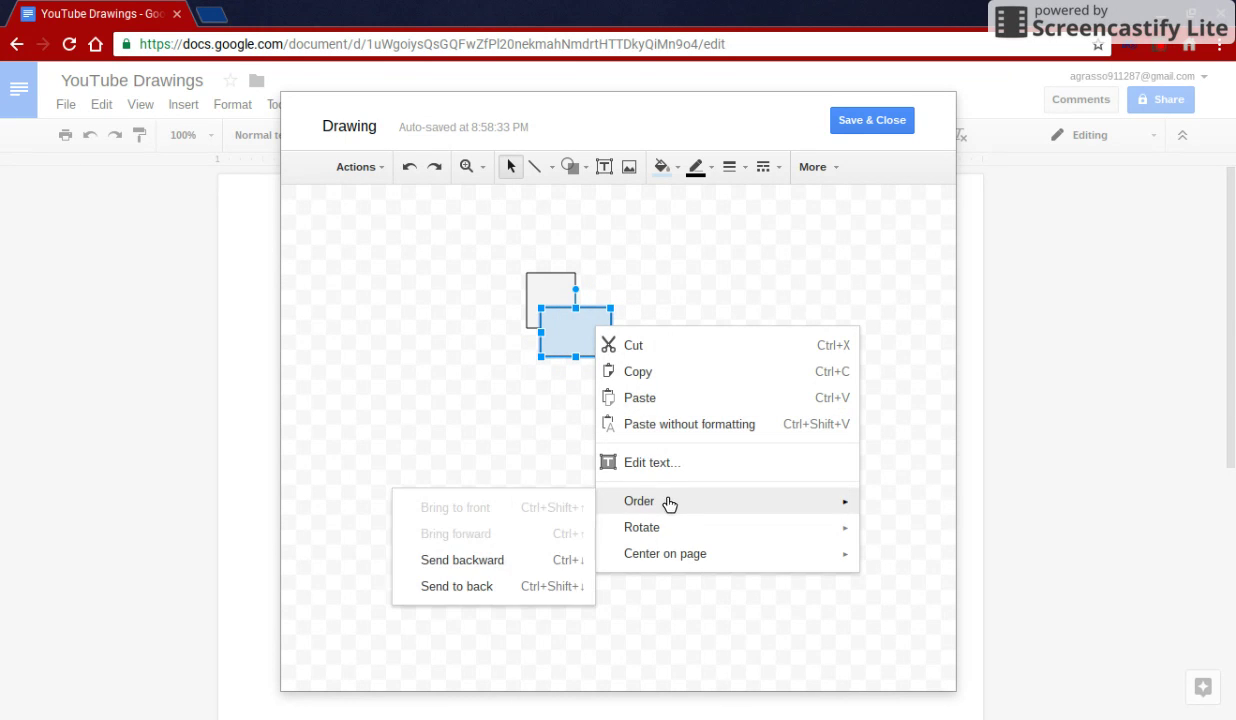
pyautogui.click(494, 586)
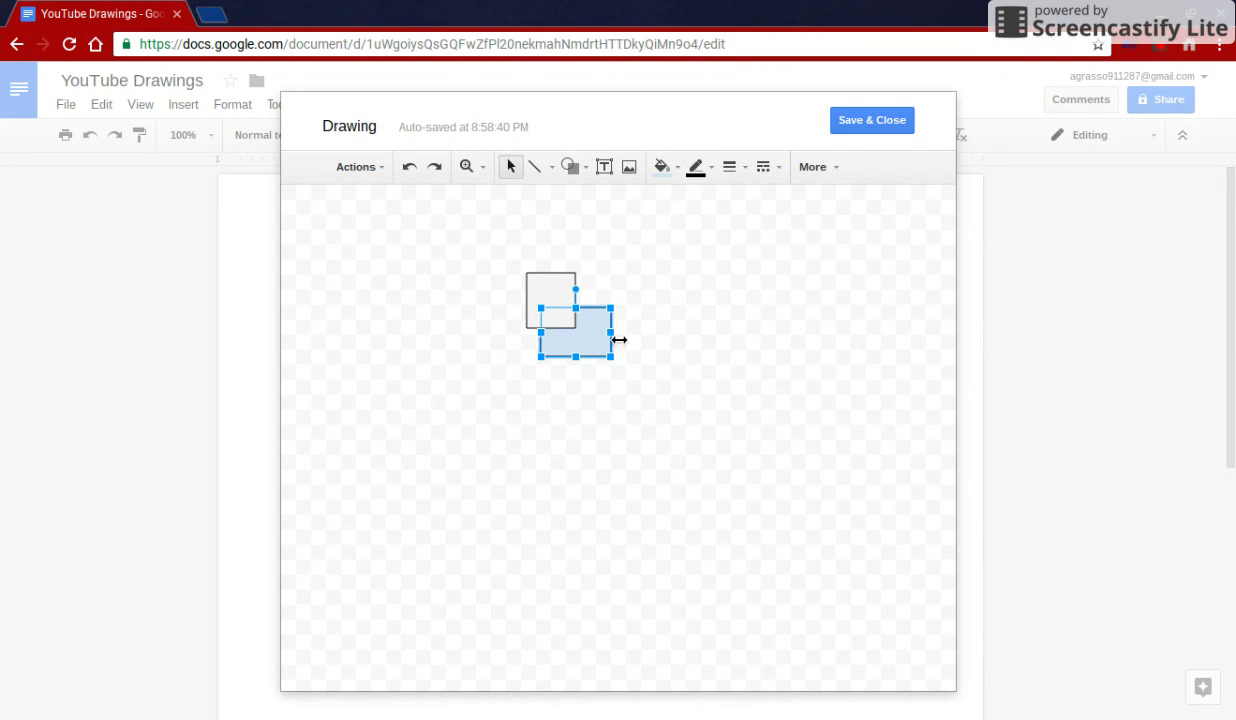
pyautogui.moveTo(620, 339); pyautogui.dragTo(549, 345)
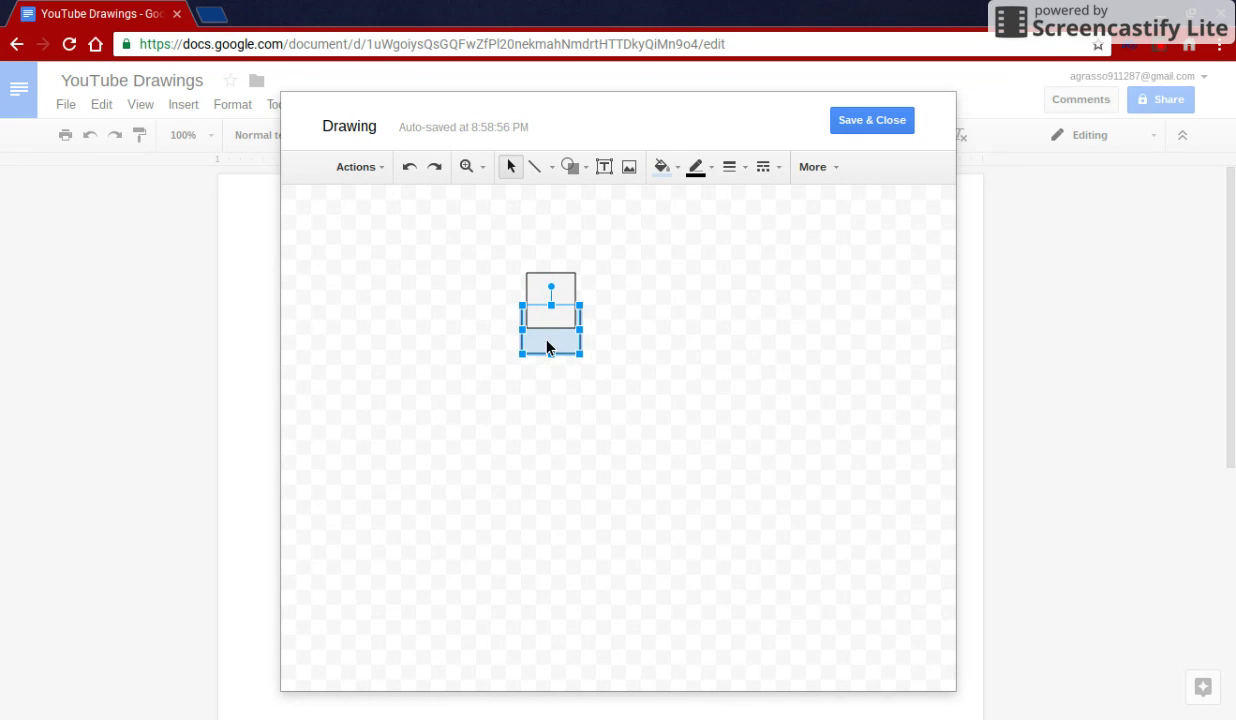
# Fill the lower rectangle light grey.
pyautogui.click(605, 357)
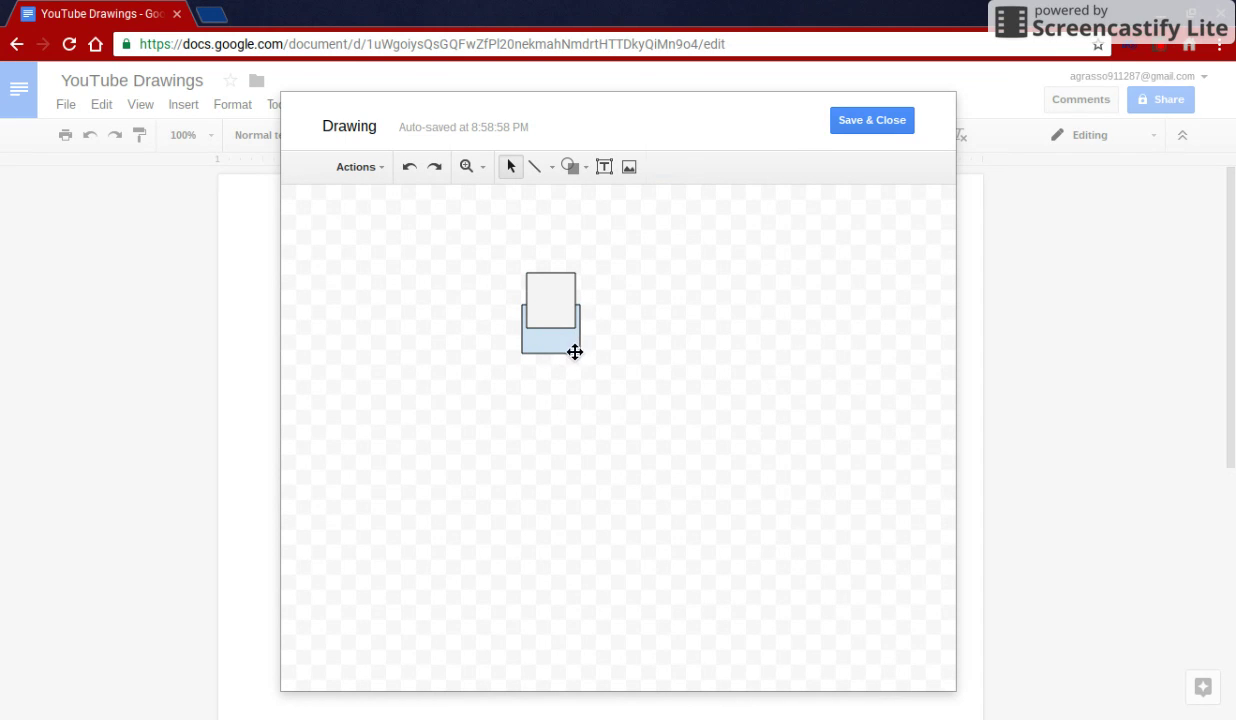
pyautogui.click(575, 352)
pyautogui.click(669, 174)
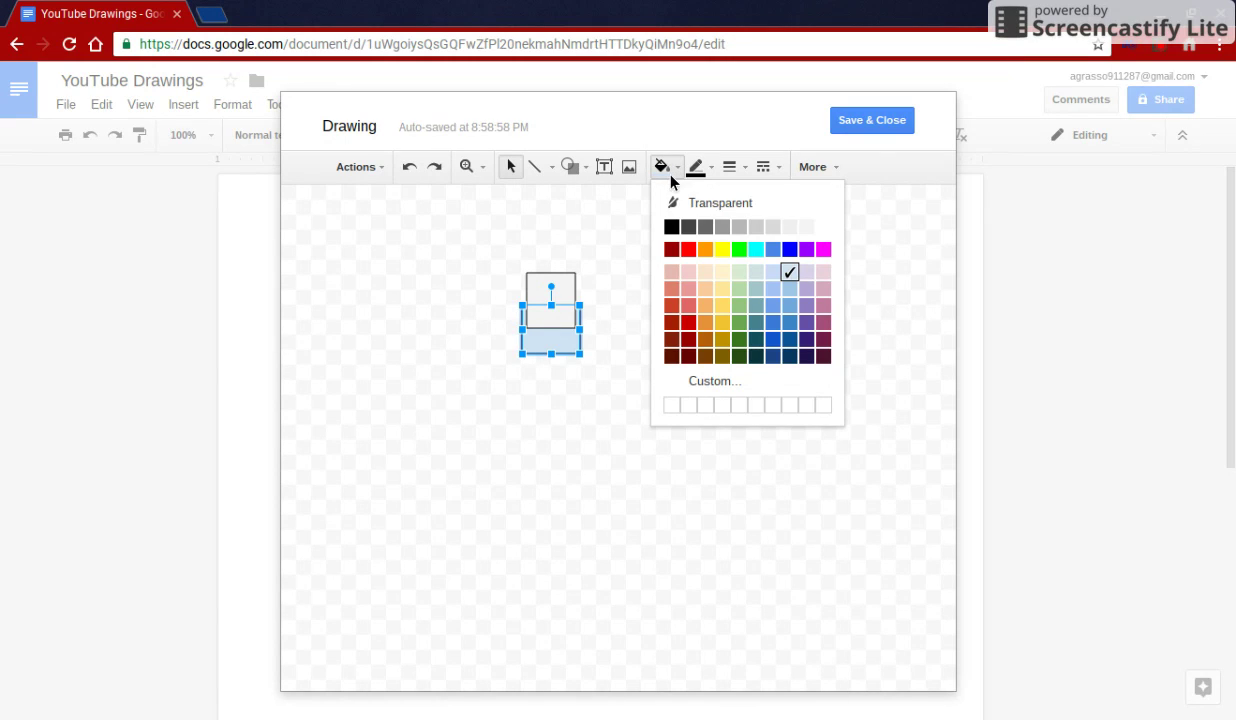
pyautogui.click(806, 226)
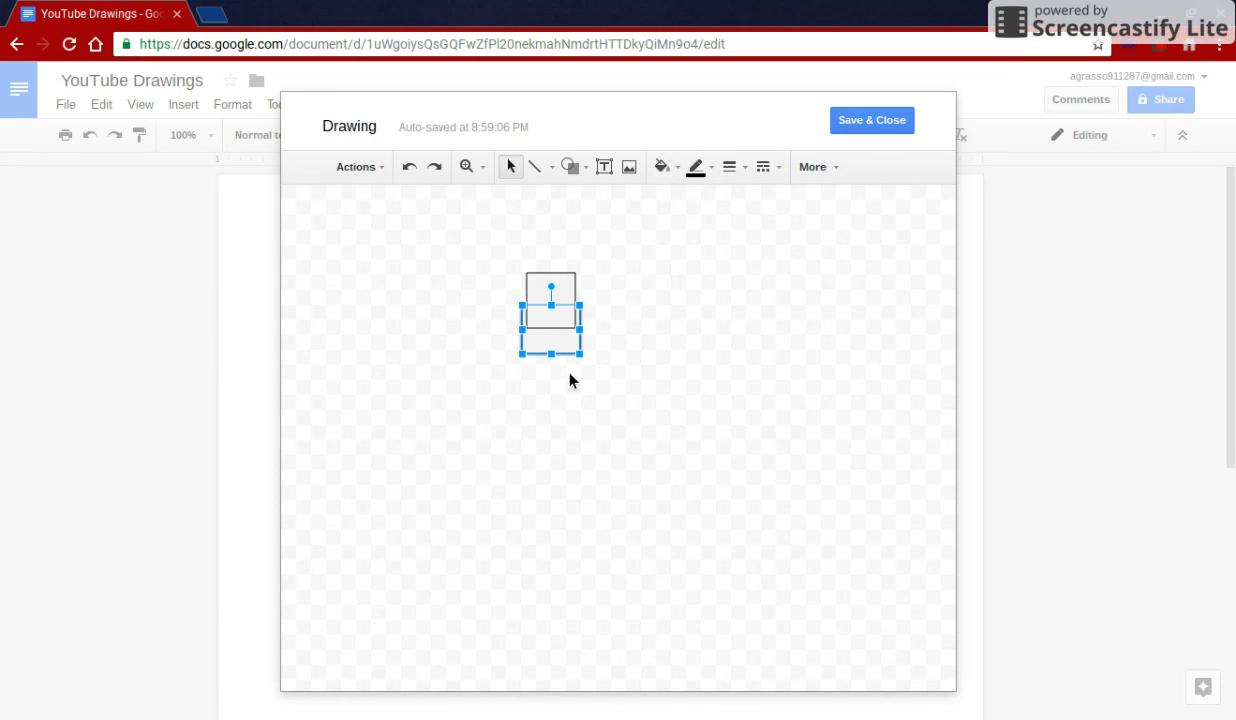
pyautogui.click(597, 322)
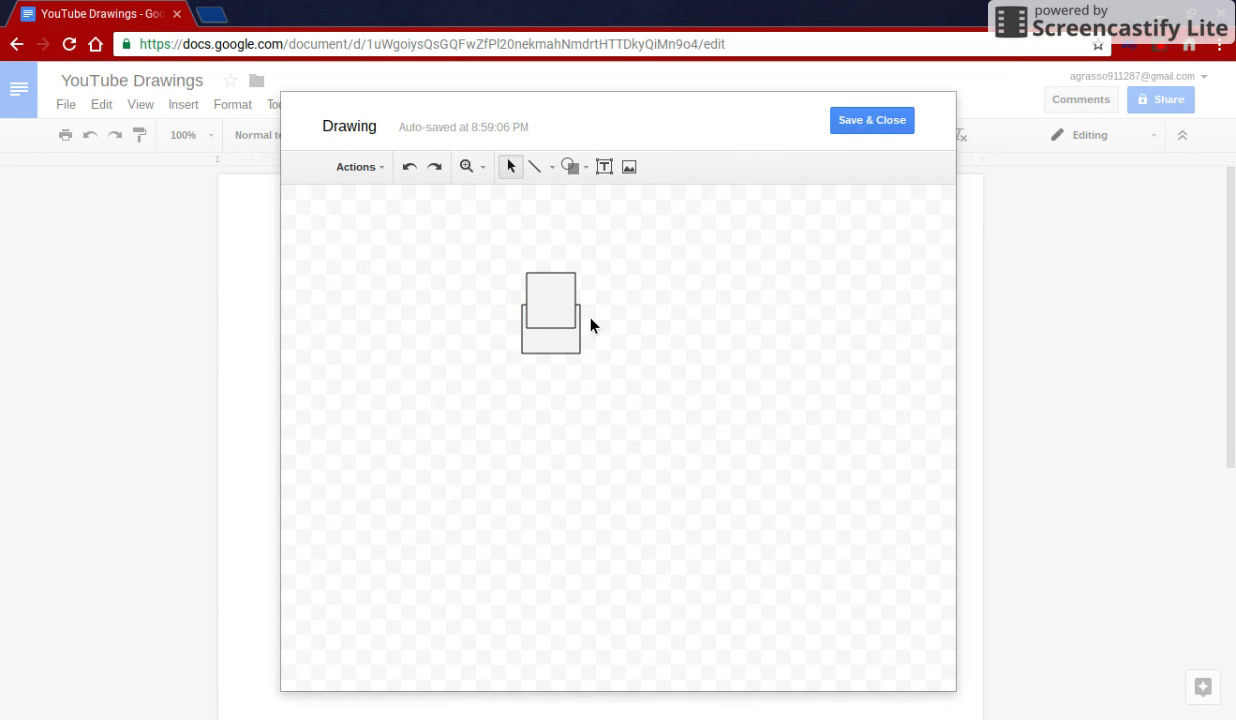
# Draw a thin leg rectangle below the body's left side.
pyautogui.click(582, 170)
pyautogui.moveTo(623, 203)
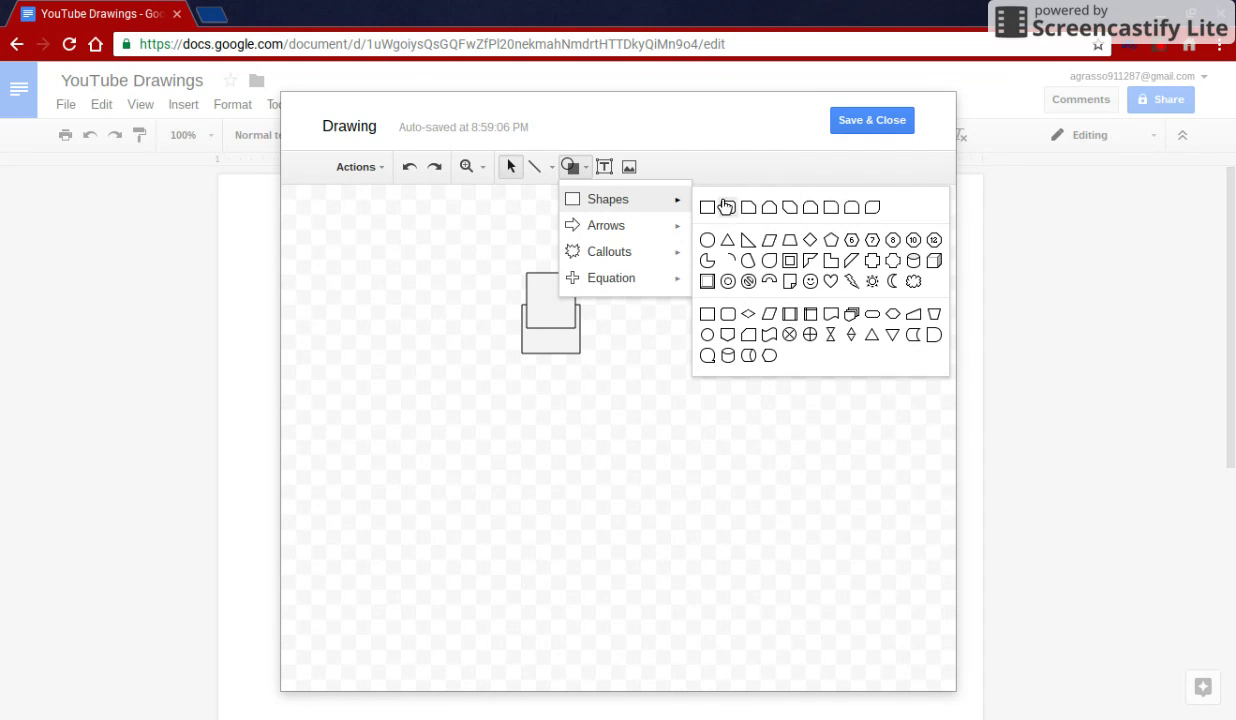
pyautogui.click(708, 209)
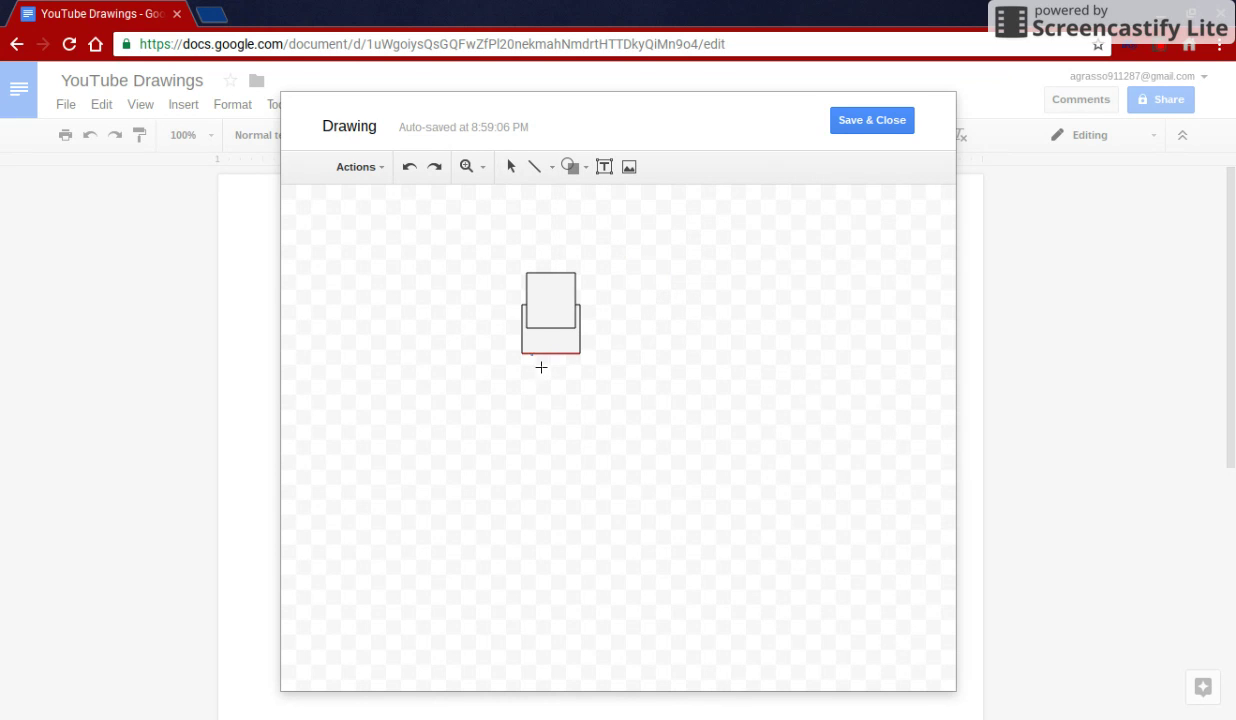
pyautogui.moveTo(533, 357); pyautogui.dragTo(537, 388)
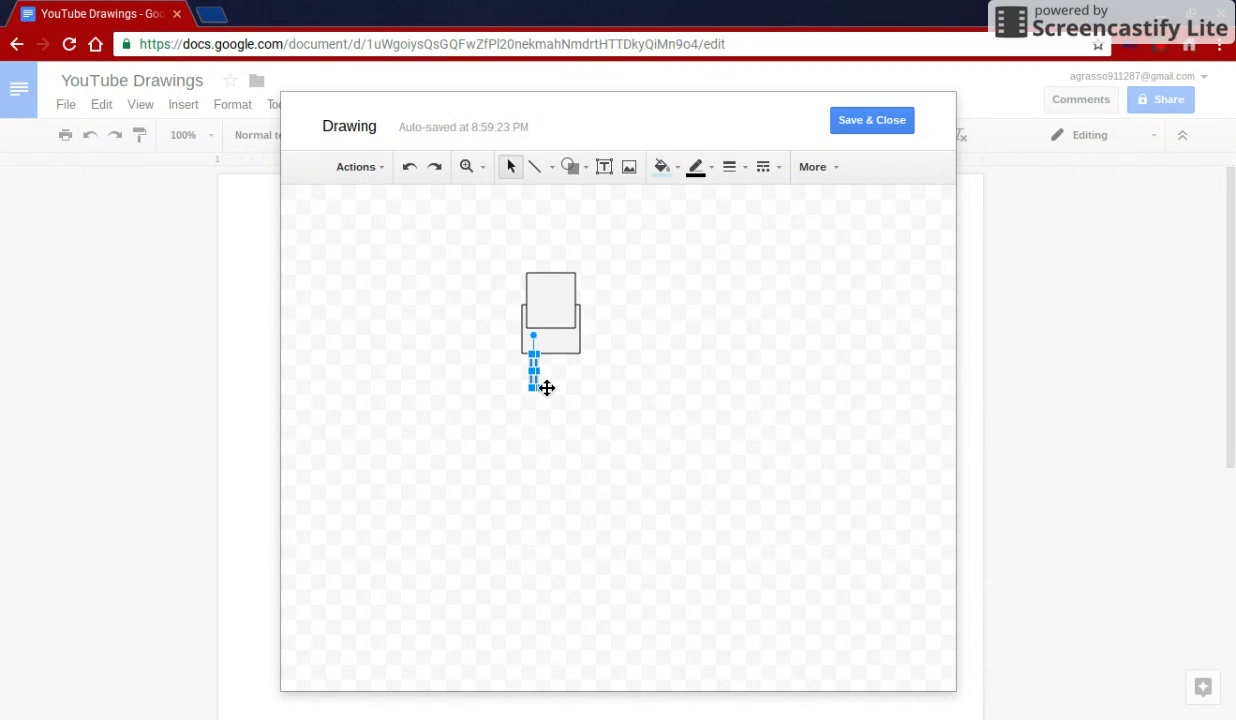
# Copy the leg and place the duplicate under the body's right side.
pyautogui.rightClick(538, 382)
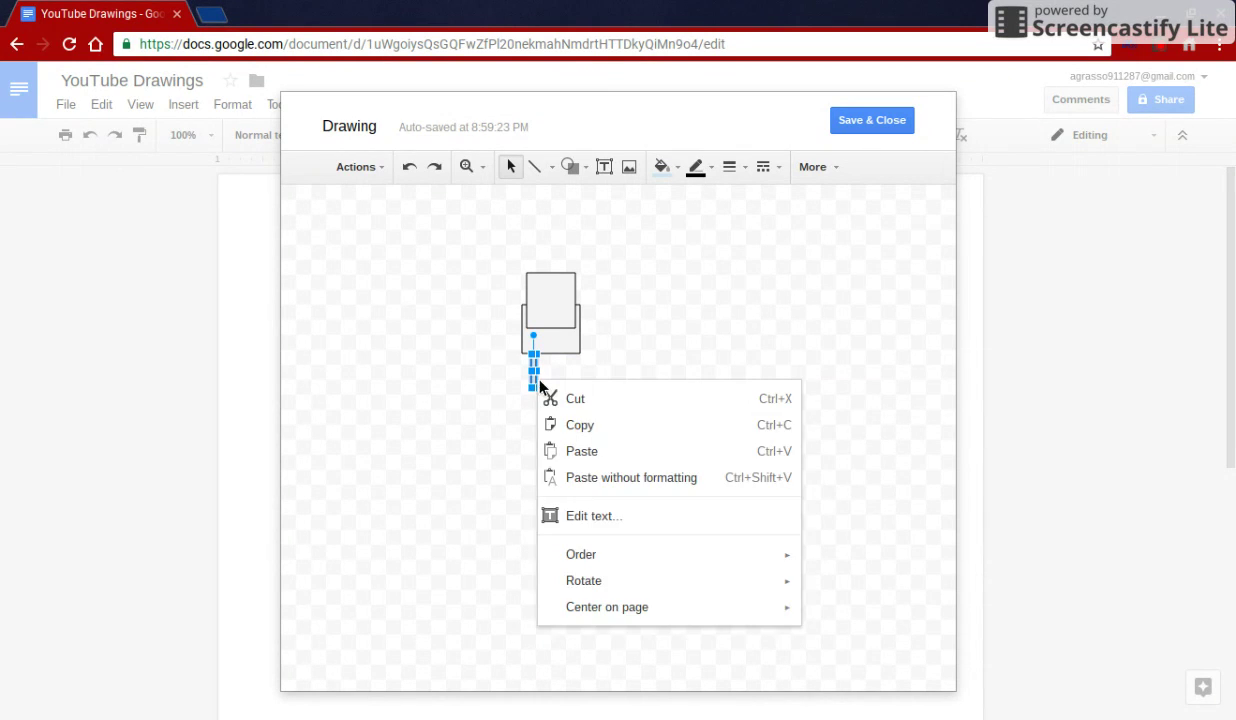
pyautogui.click(589, 428)
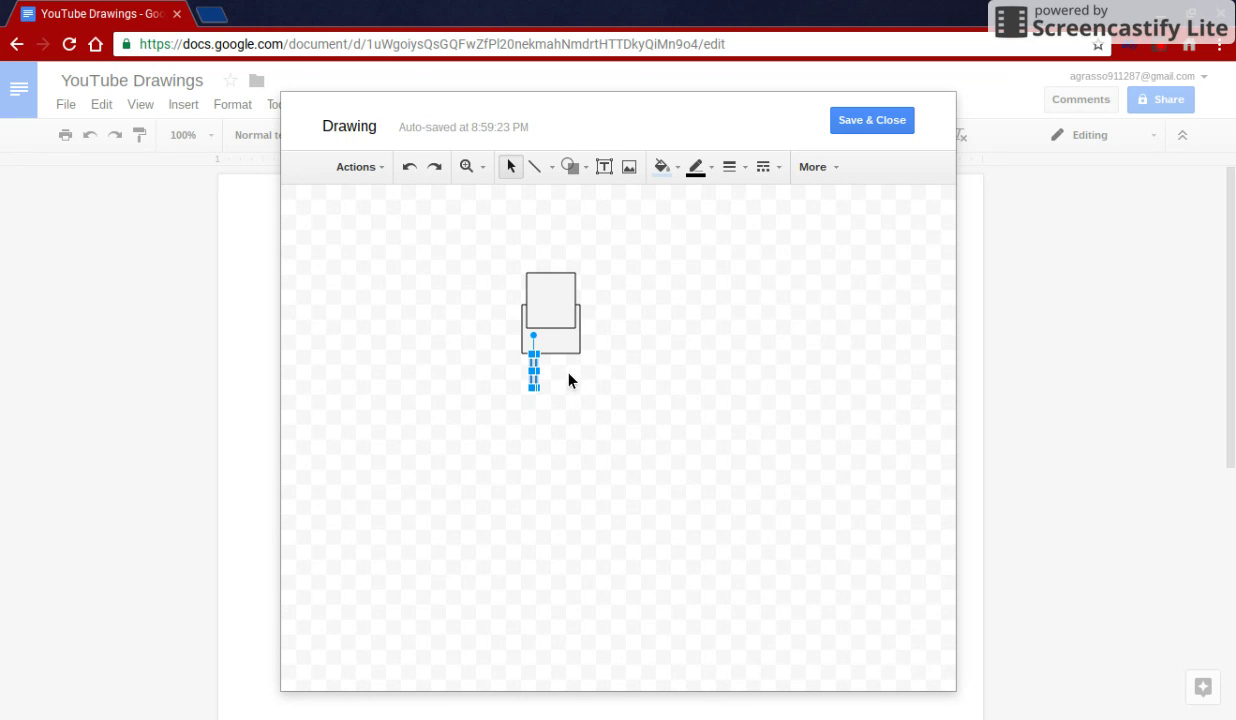
pyautogui.rightClick(567, 372)
pyautogui.click(634, 453)
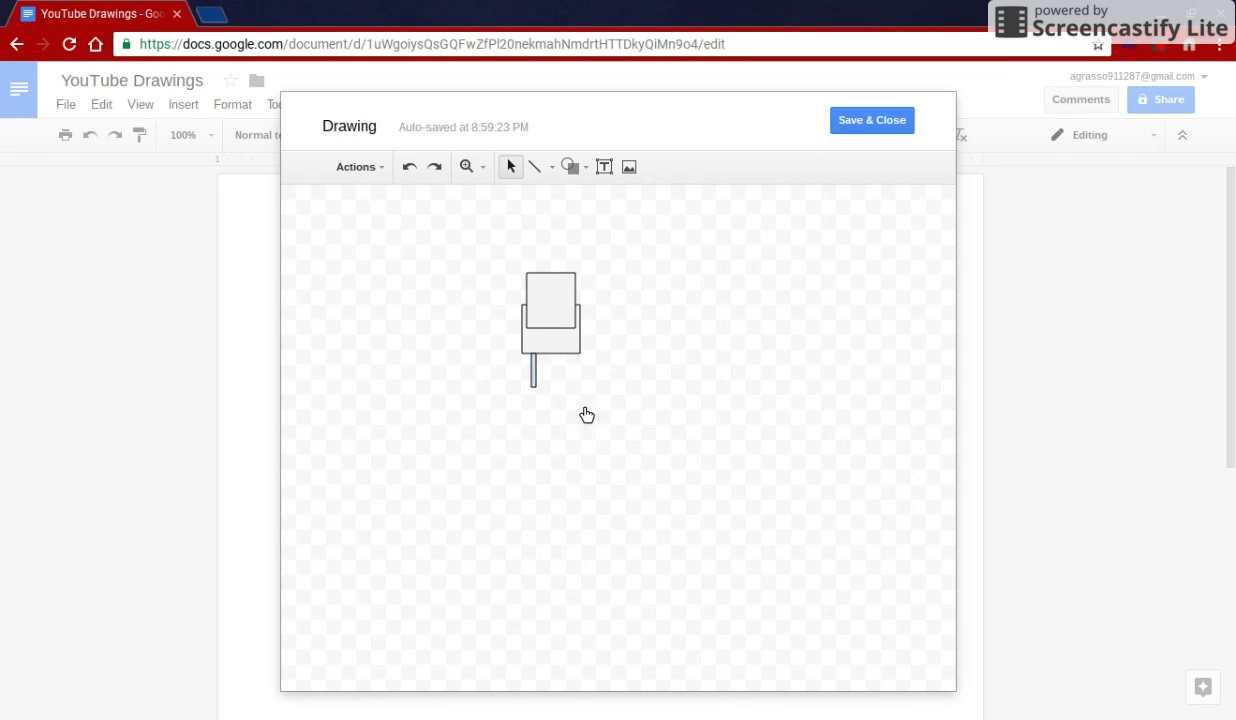
pyautogui.moveTo(561, 404); pyautogui.dragTo(579, 391)
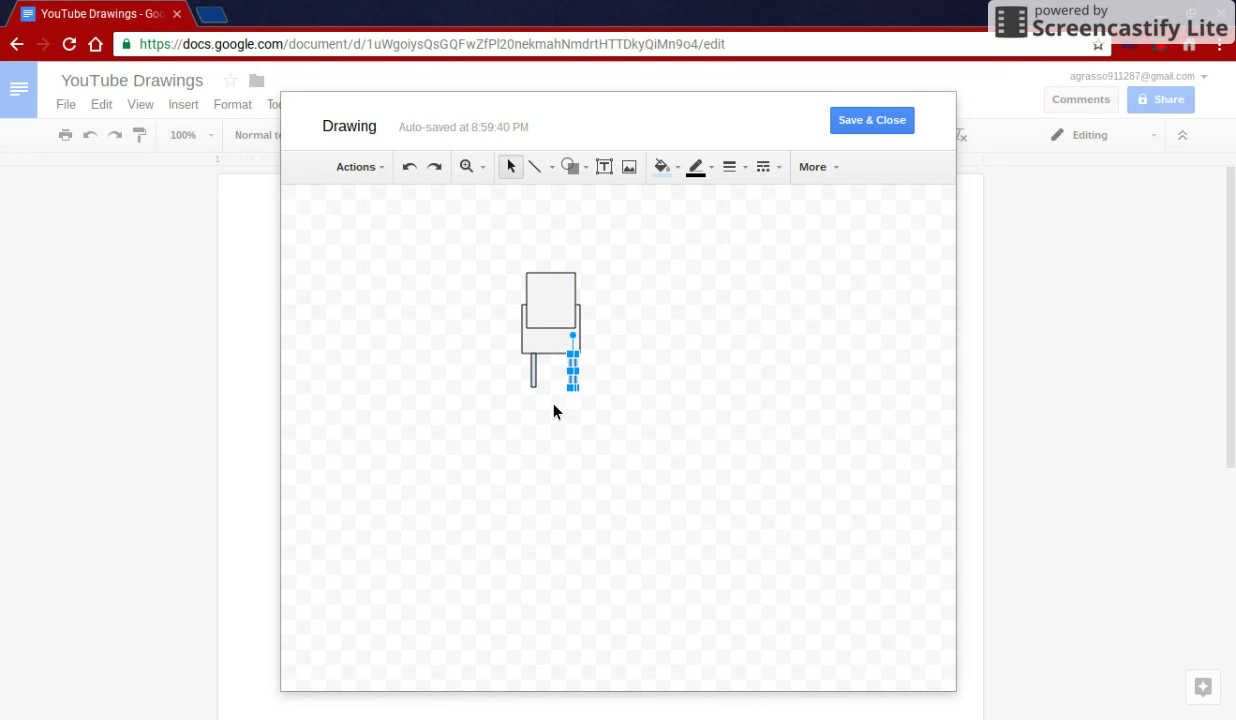
# Nudge the left leg slightly left and fill the right leg yellow.
pyautogui.click(541, 381)
pyautogui.moveTo(541, 381); pyautogui.dragTo(533, 385)
pyautogui.click(543, 385)
pyautogui.rightClick(573, 381)
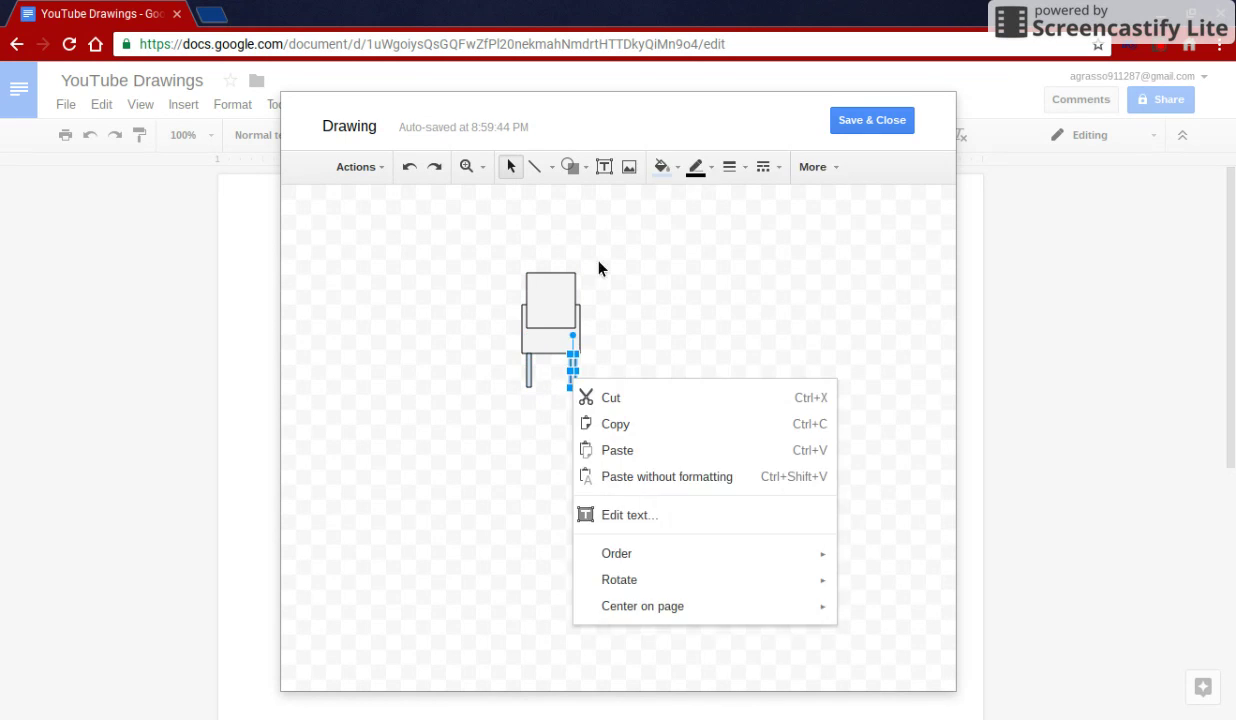
pyautogui.click(680, 169)
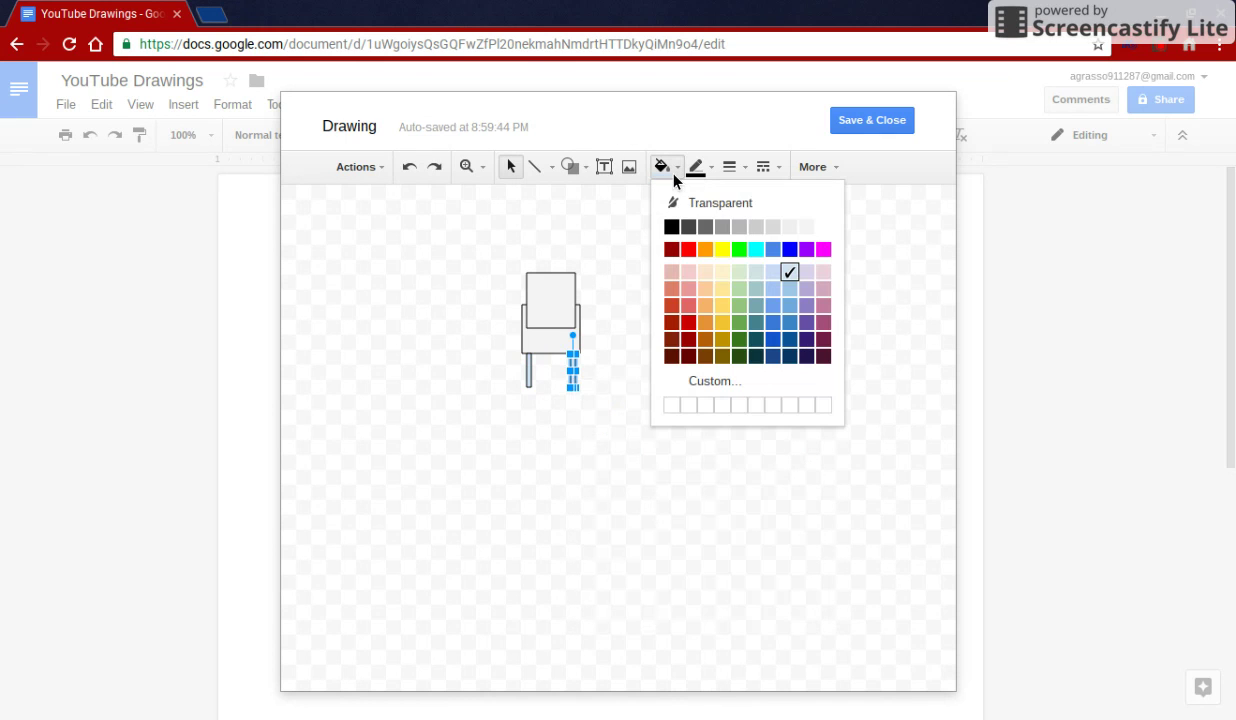
pyautogui.click(723, 248)
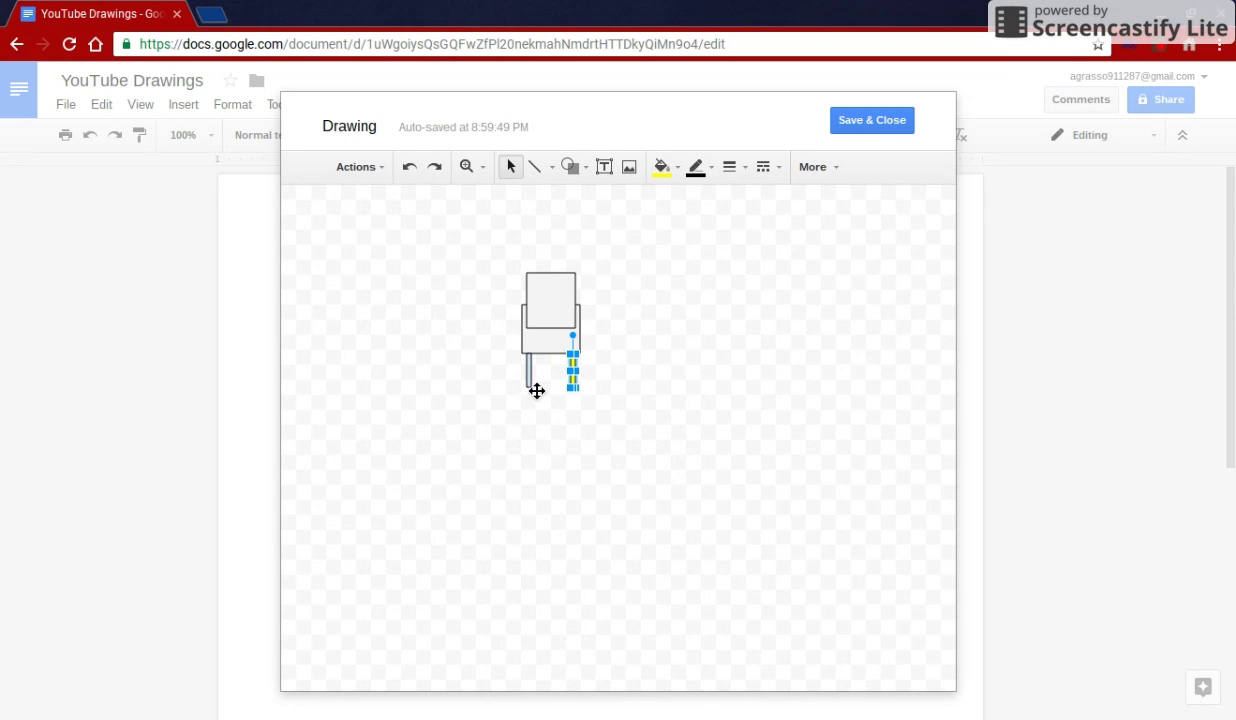
# Fill the left leg yellow to match.
pyautogui.rightClick(528, 381)
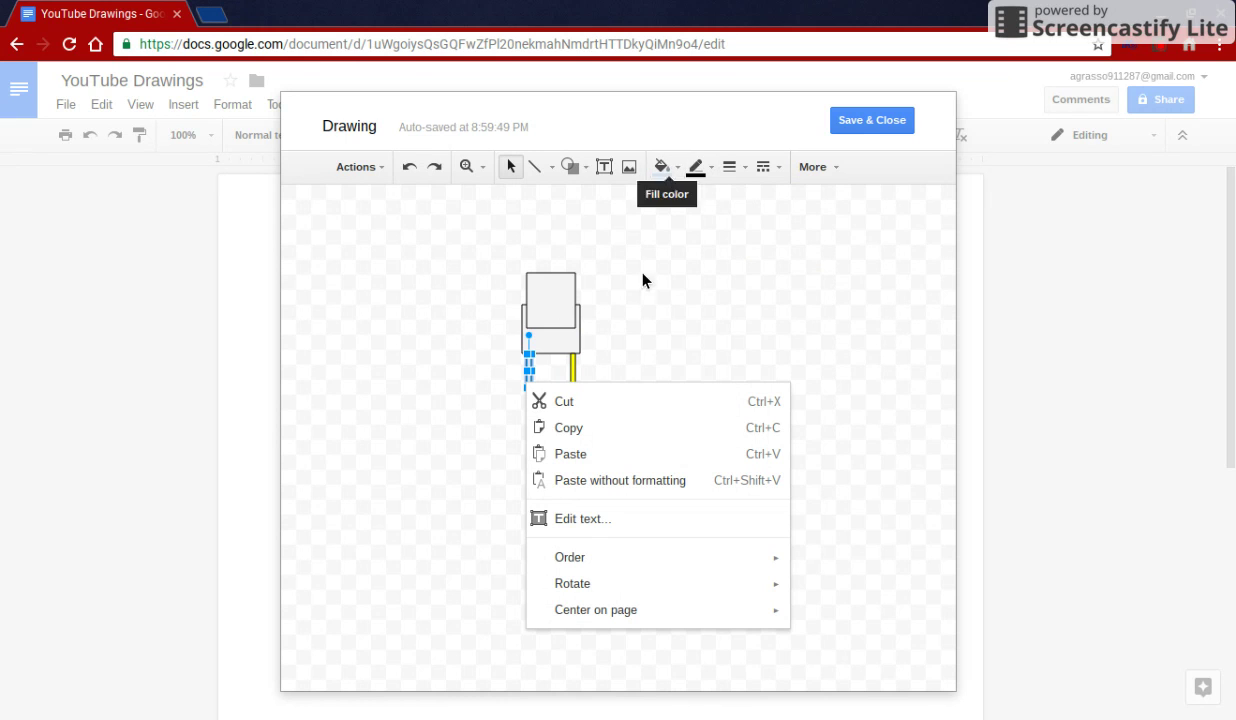
pyautogui.press('Escape')
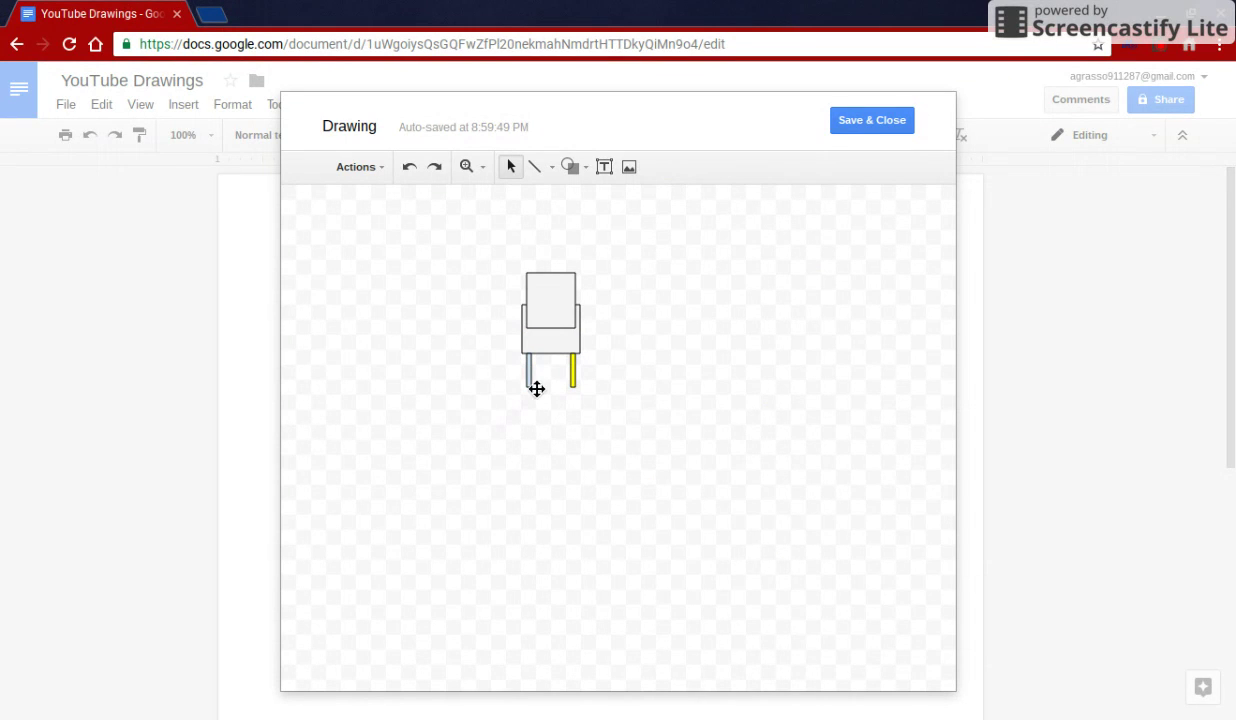
pyautogui.click(538, 390)
pyautogui.click(659, 166)
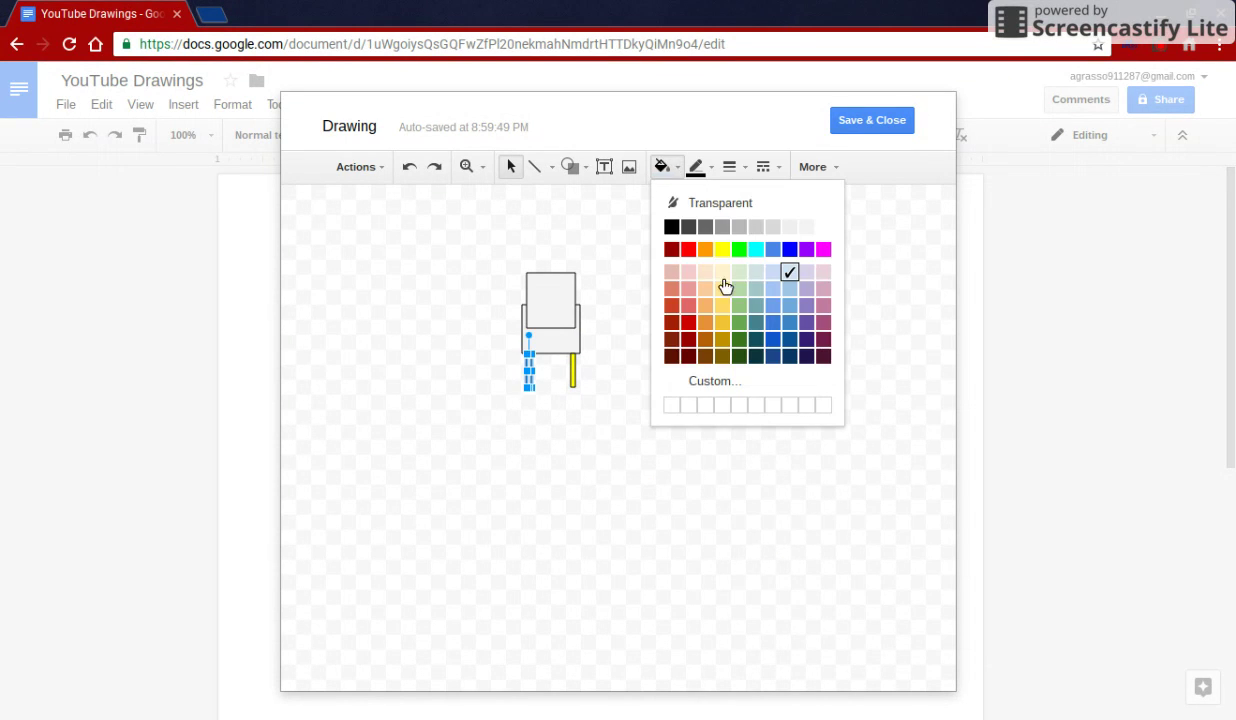
pyautogui.click(721, 250)
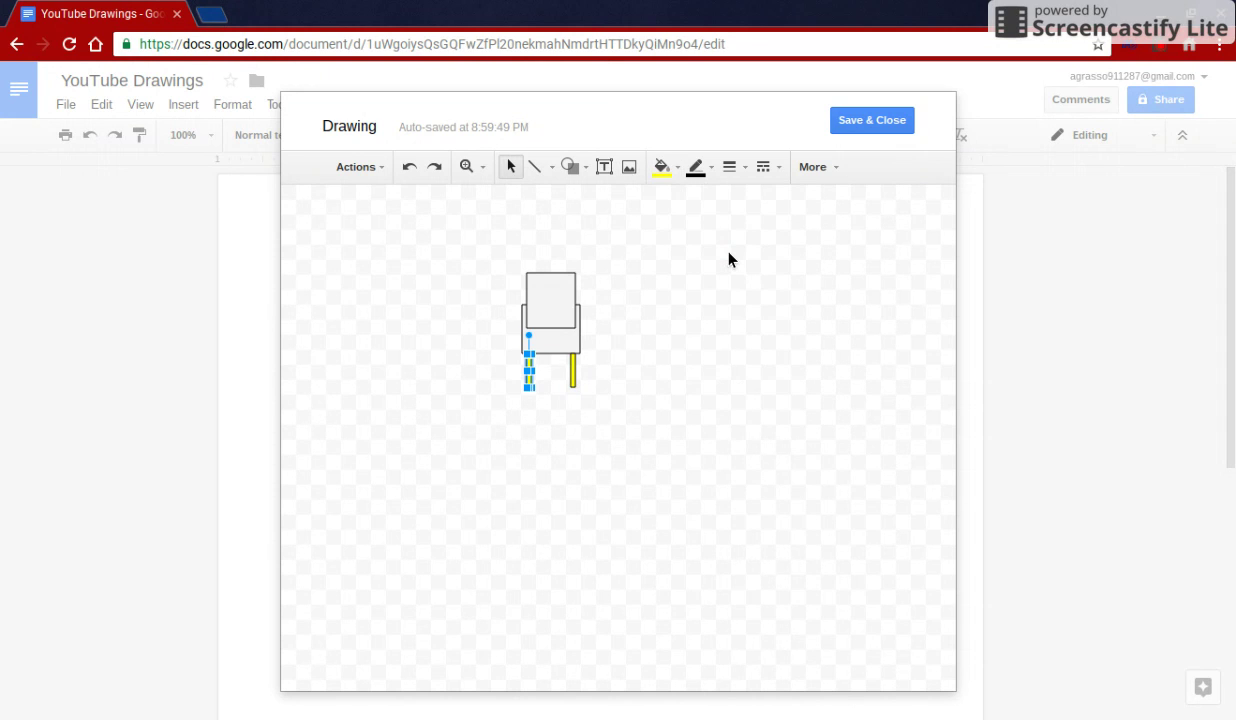
pyautogui.click(728, 259)
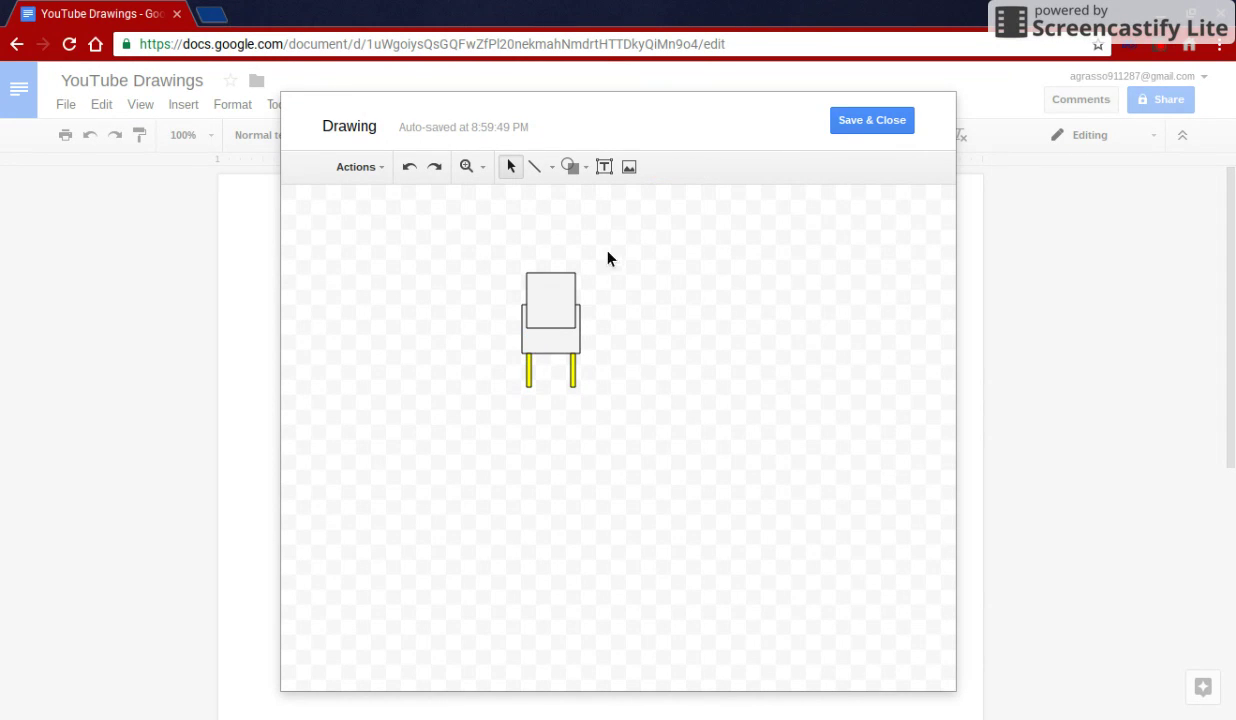
# Place a circle on the canvas and shrink it into a tiny oval.
pyautogui.click(571, 166)
pyautogui.moveTo(628, 206)
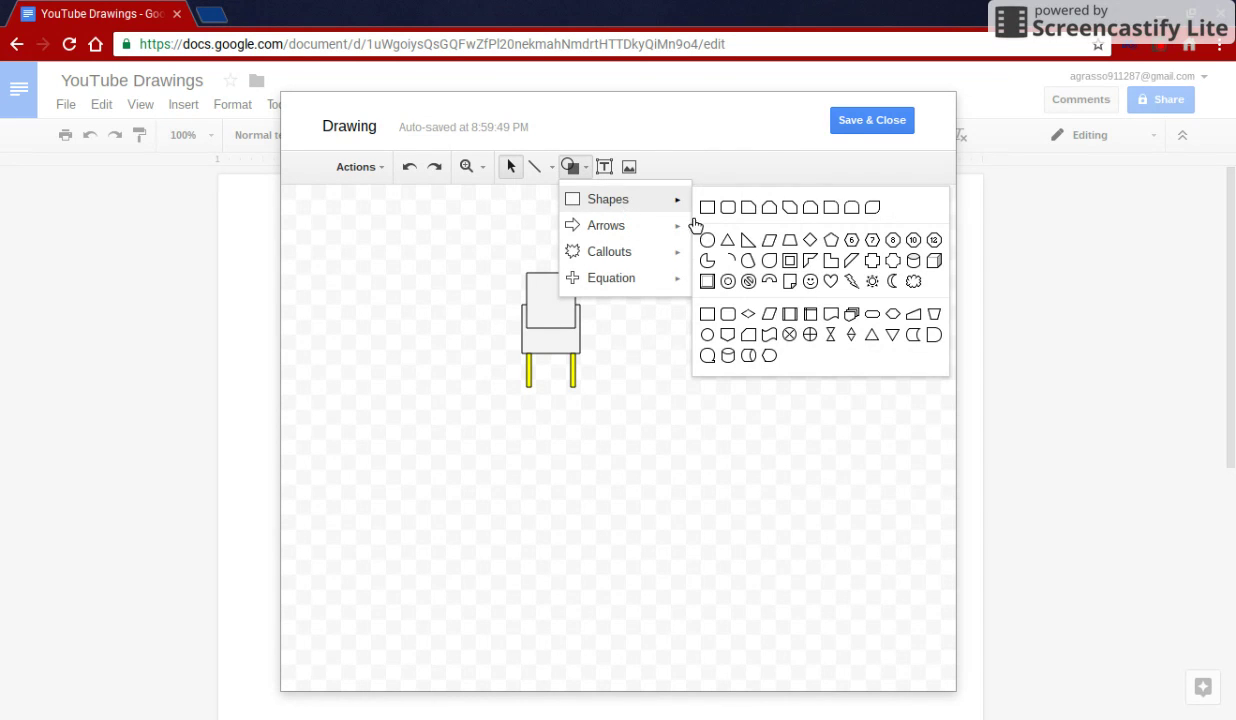
pyautogui.click(706, 240)
pyautogui.click(752, 300)
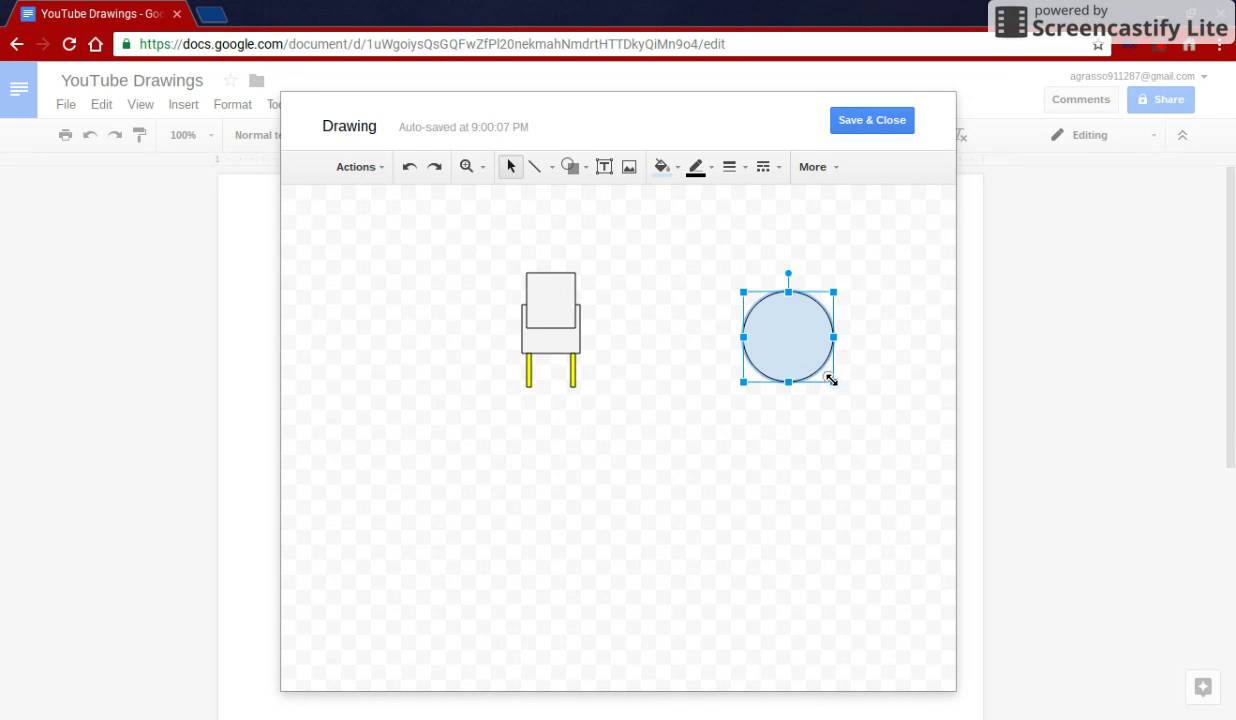
pyautogui.moveTo(828, 378); pyautogui.dragTo(838, 387)
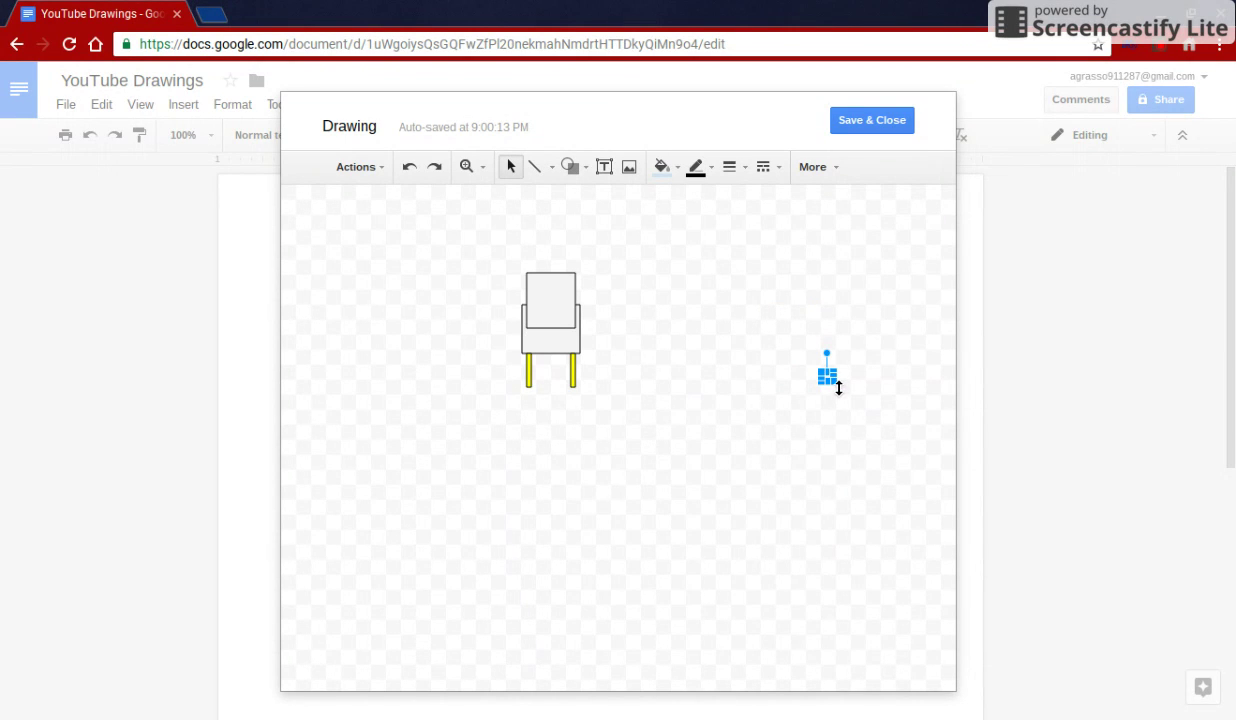
# Duplicate the oval and position both side by side on the chicken's head.
pyautogui.rightClick(812, 377)
pyautogui.click(724, 428)
pyautogui.rightClick(706, 458)
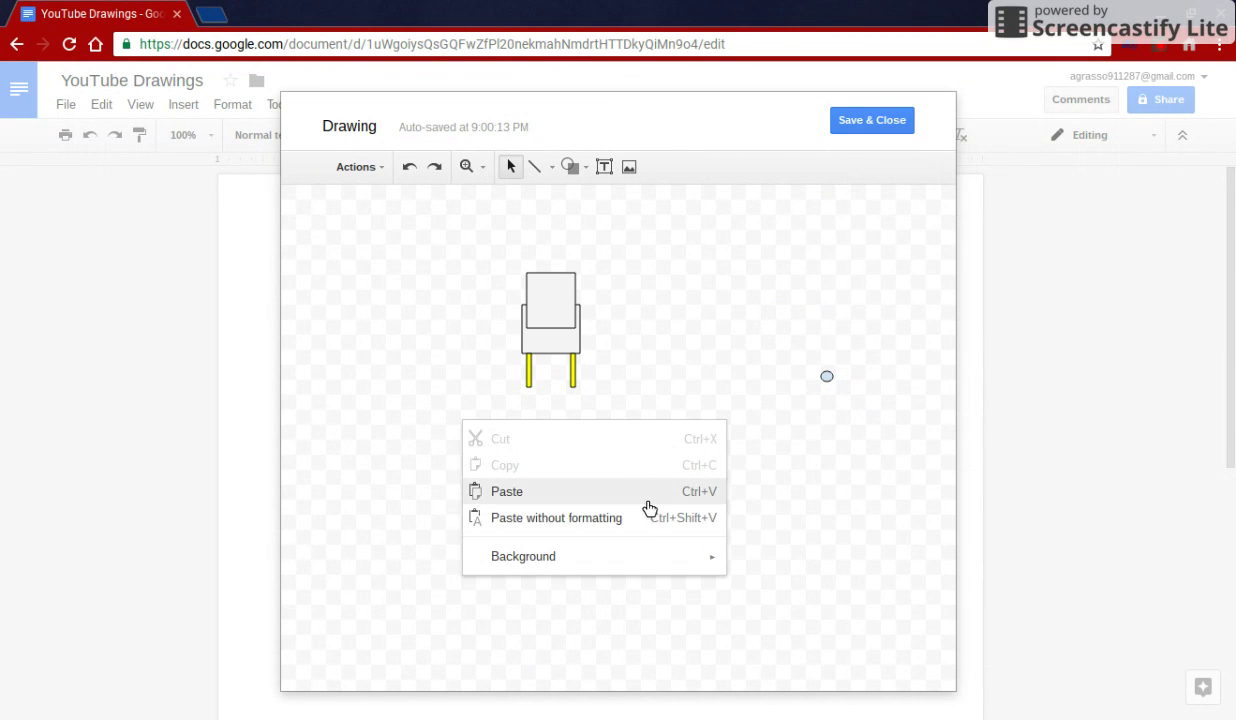
pyautogui.click(648, 495)
pyautogui.click(836, 372)
pyautogui.moveTo(834, 376); pyautogui.dragTo(550, 308)
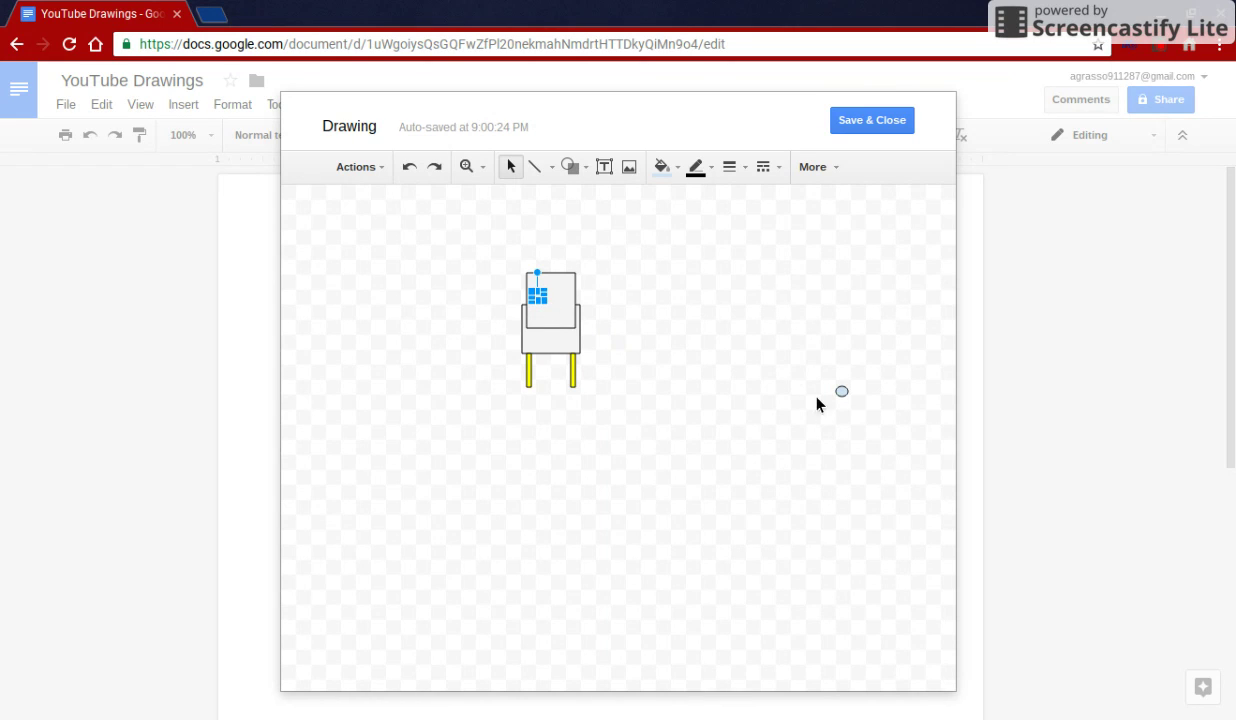
pyautogui.moveTo(845, 396); pyautogui.dragTo(568, 306)
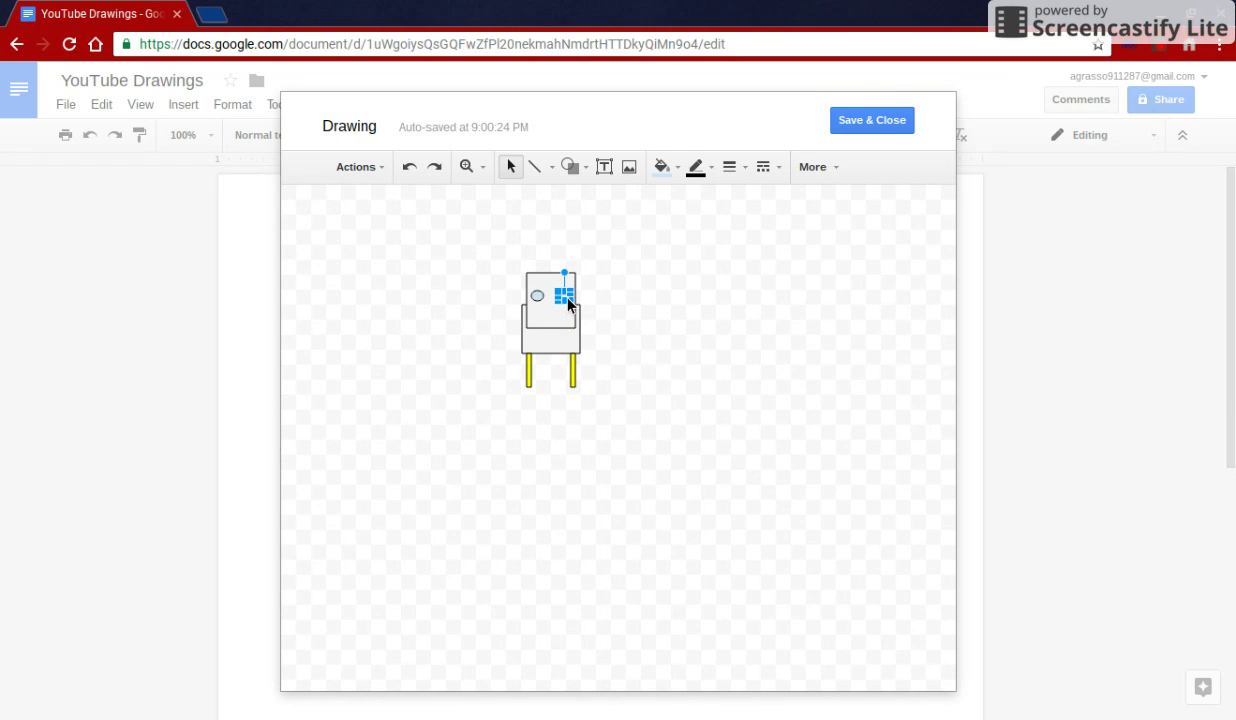
pyautogui.click(590, 311)
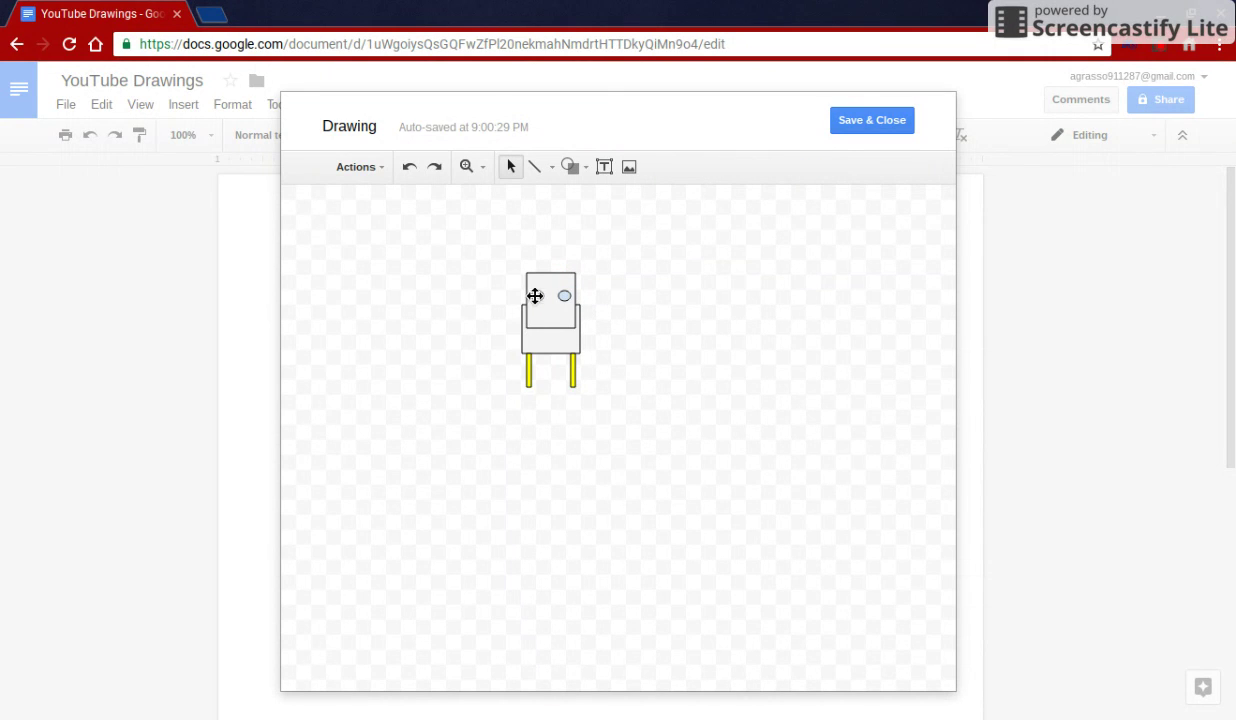
# Fill both eye ovals black.
pyautogui.rightClick(545, 307)
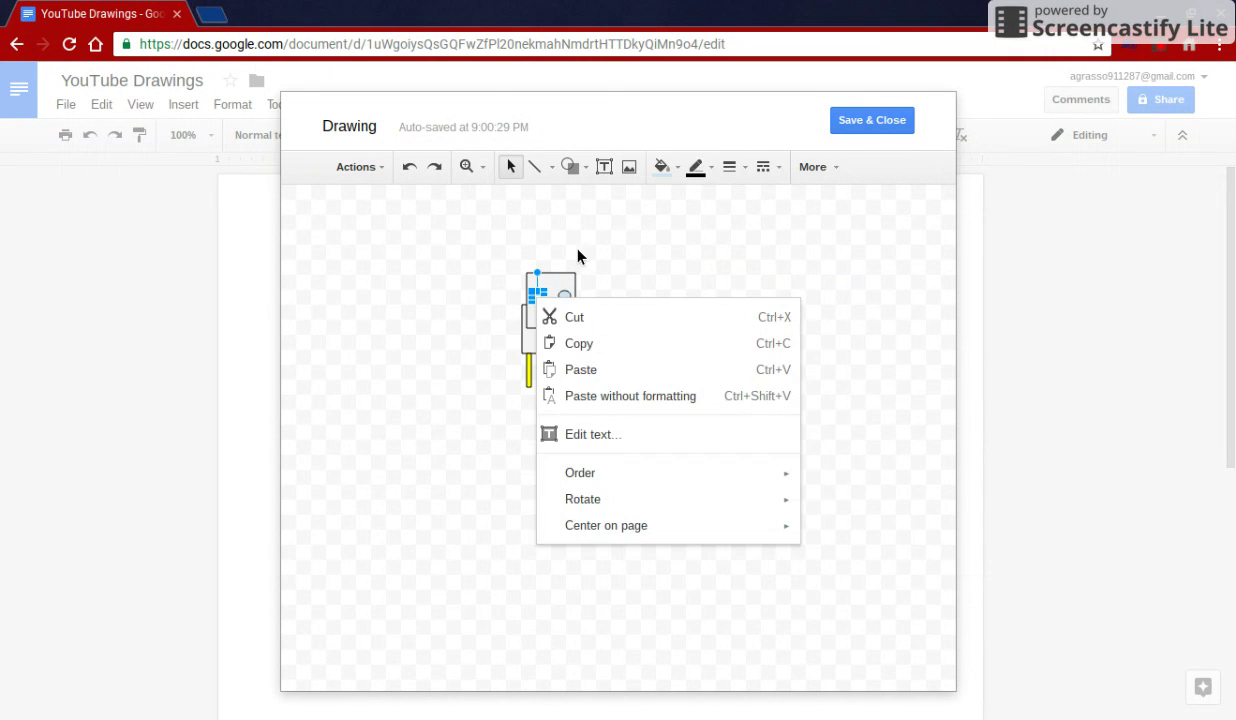
pyautogui.click(662, 166)
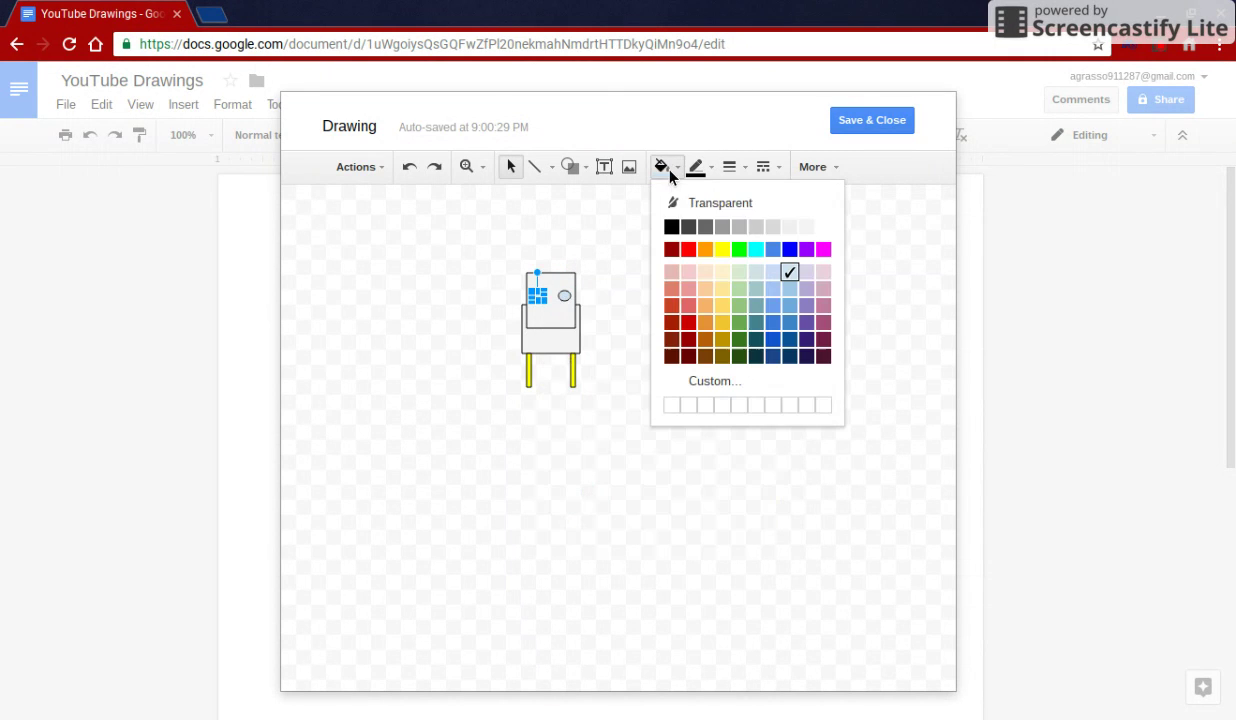
pyautogui.click(673, 228)
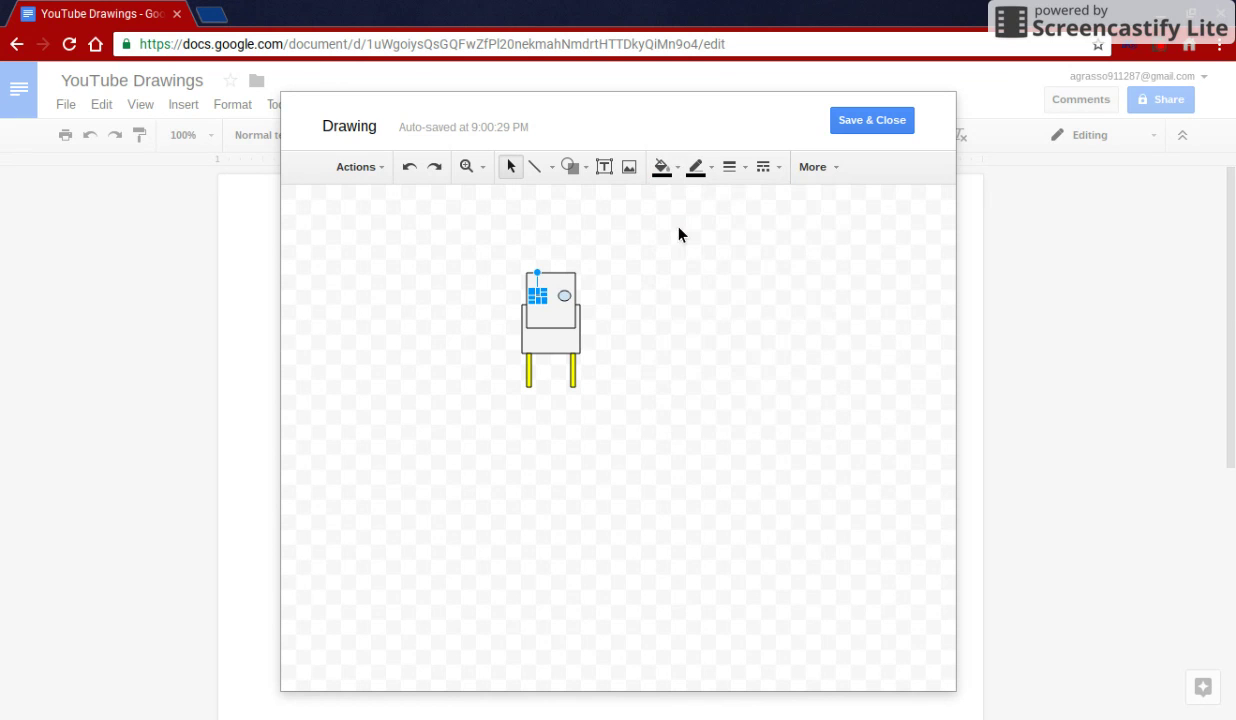
pyautogui.rightClick(572, 307)
pyautogui.click(662, 166)
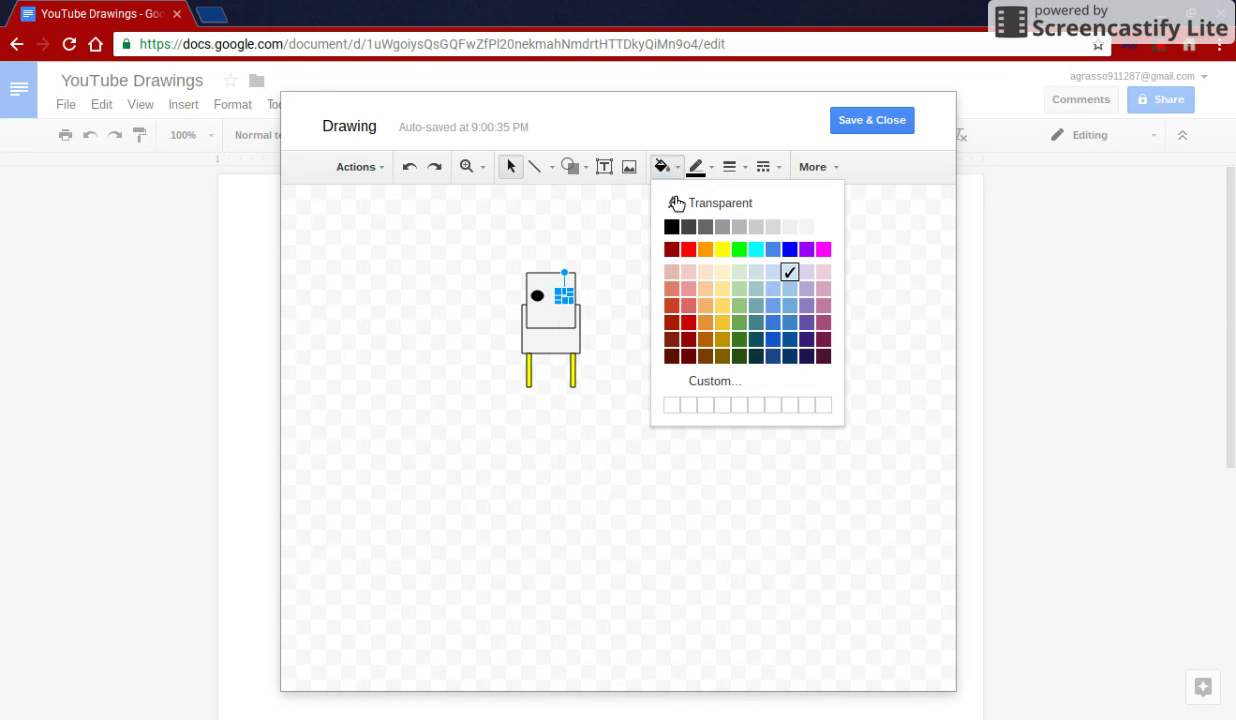
pyautogui.click(671, 227)
pyautogui.click(675, 307)
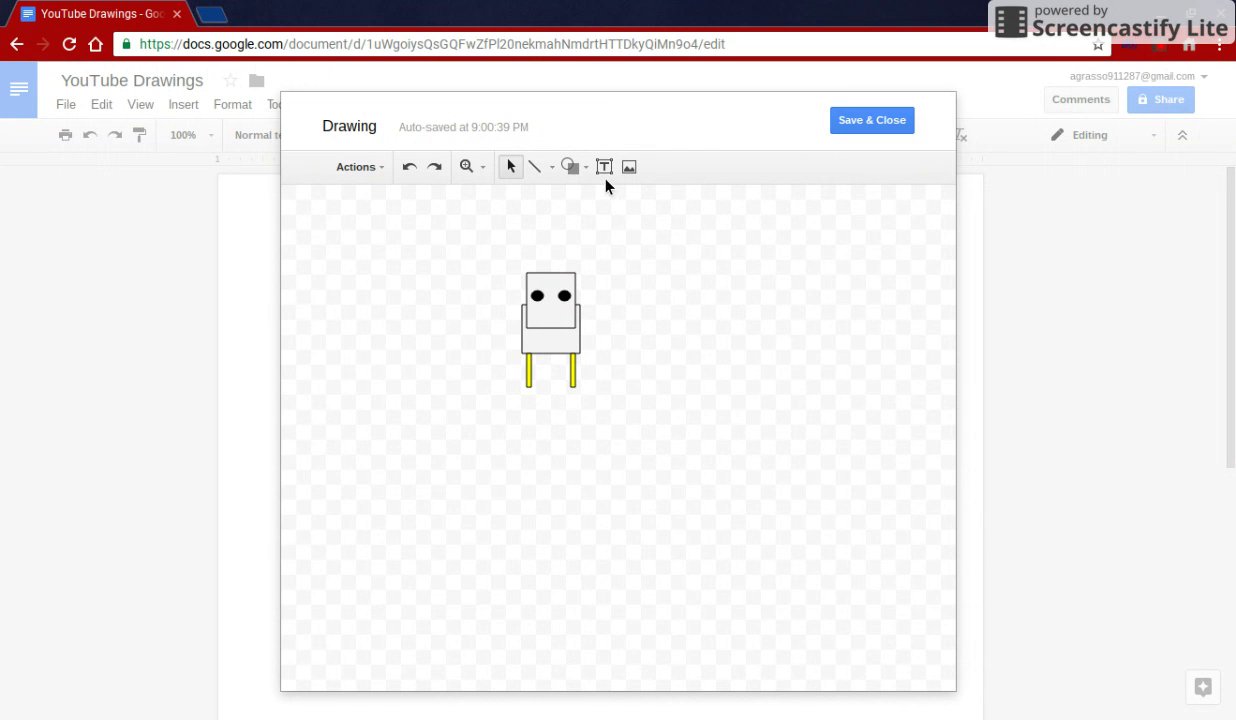
# Draw a small yellow rectangle beak just below the eyes.
pyautogui.click(571, 167)
pyautogui.moveTo(635, 207)
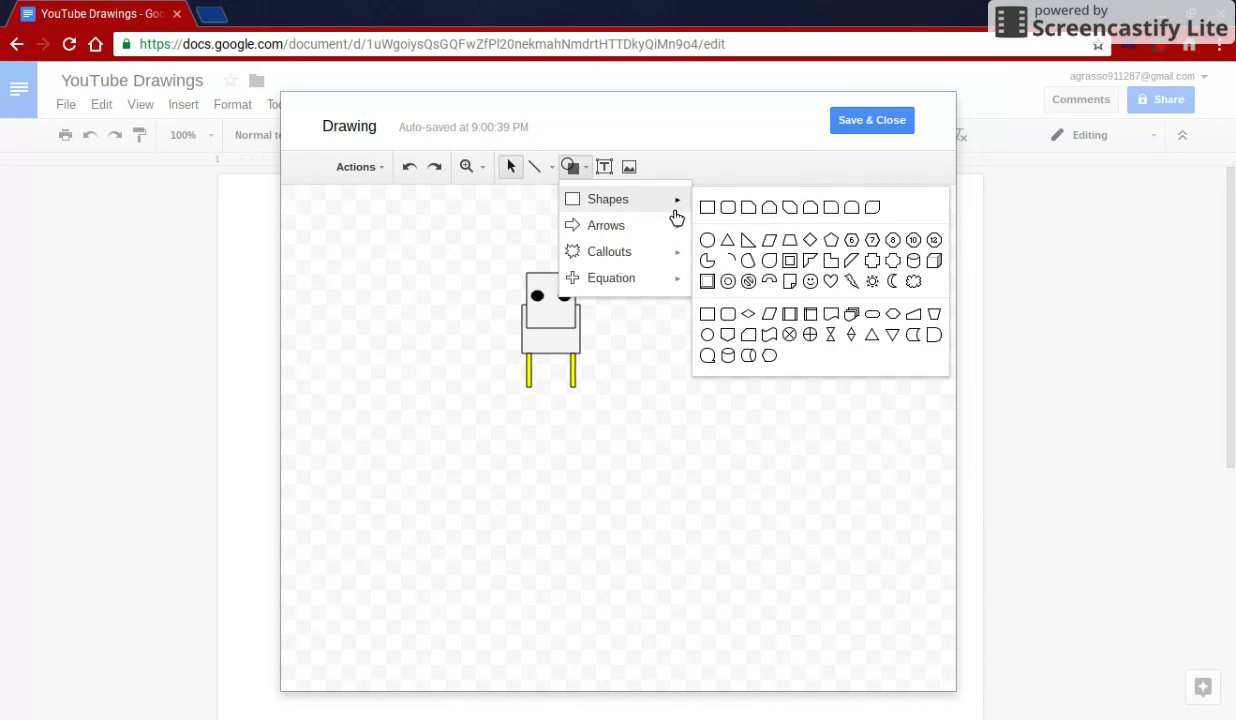
pyautogui.click(707, 207)
pyautogui.click(751, 386)
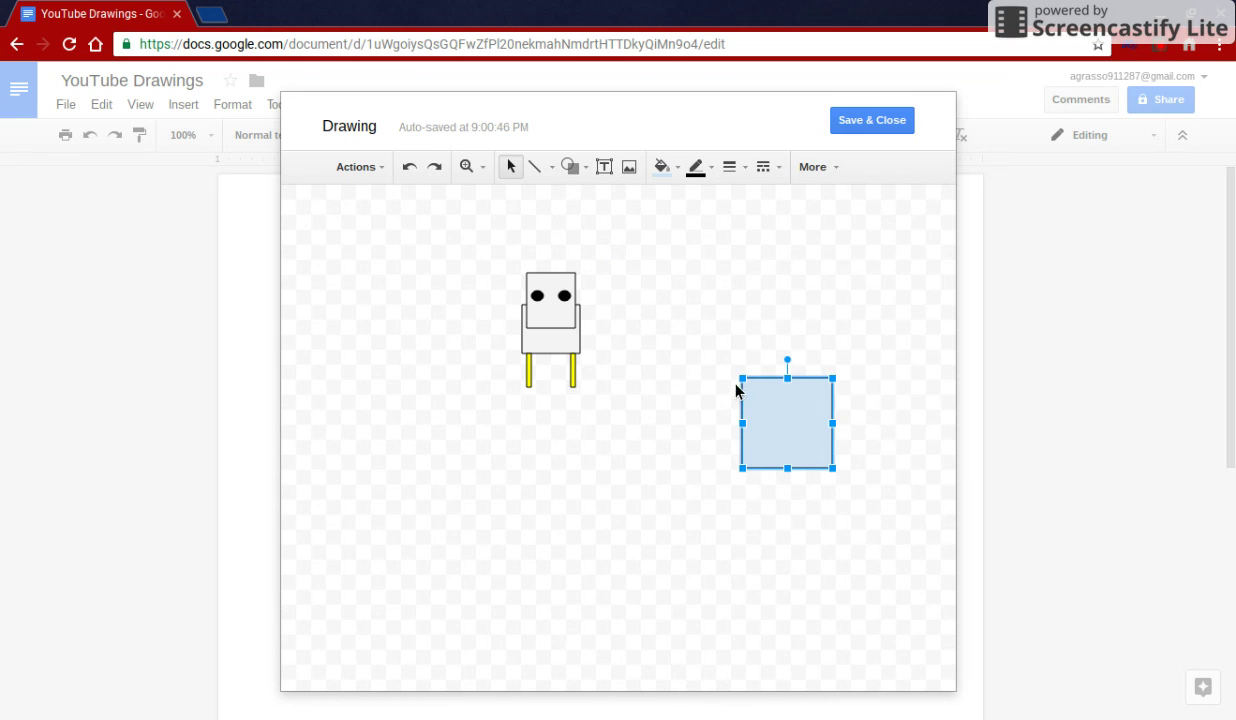
pyautogui.moveTo(775, 433); pyautogui.dragTo(556, 322)
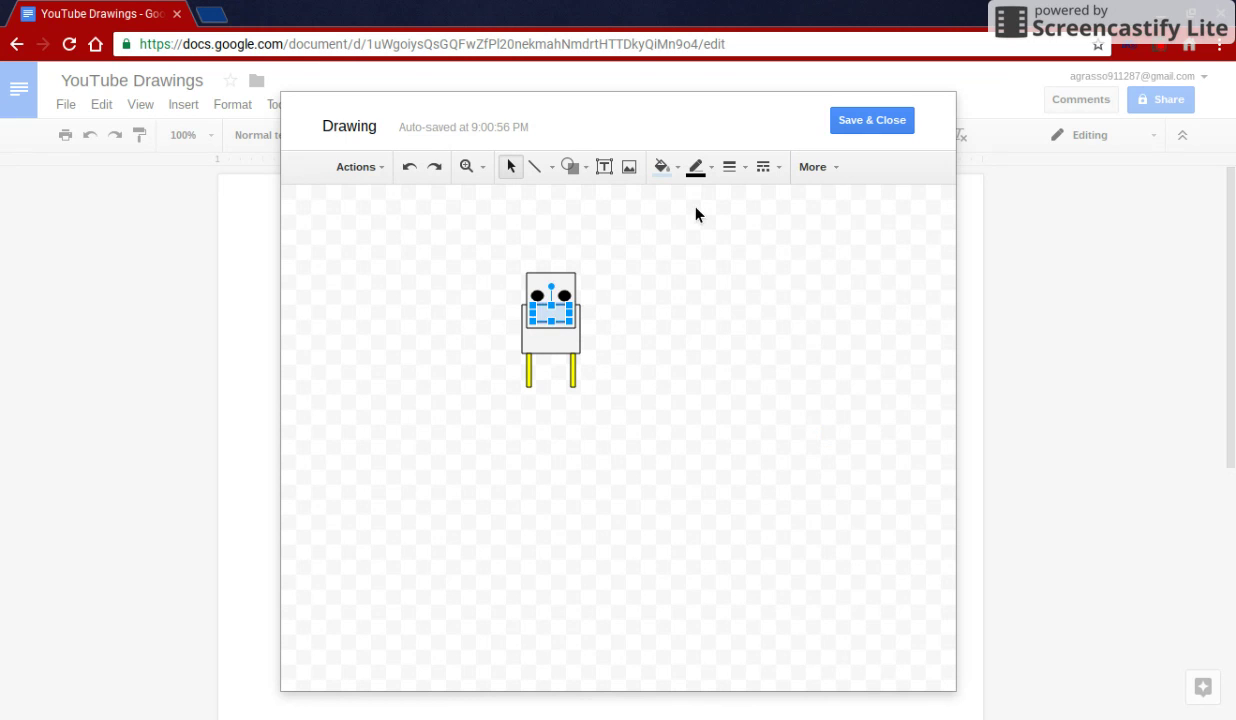
pyautogui.click(675, 171)
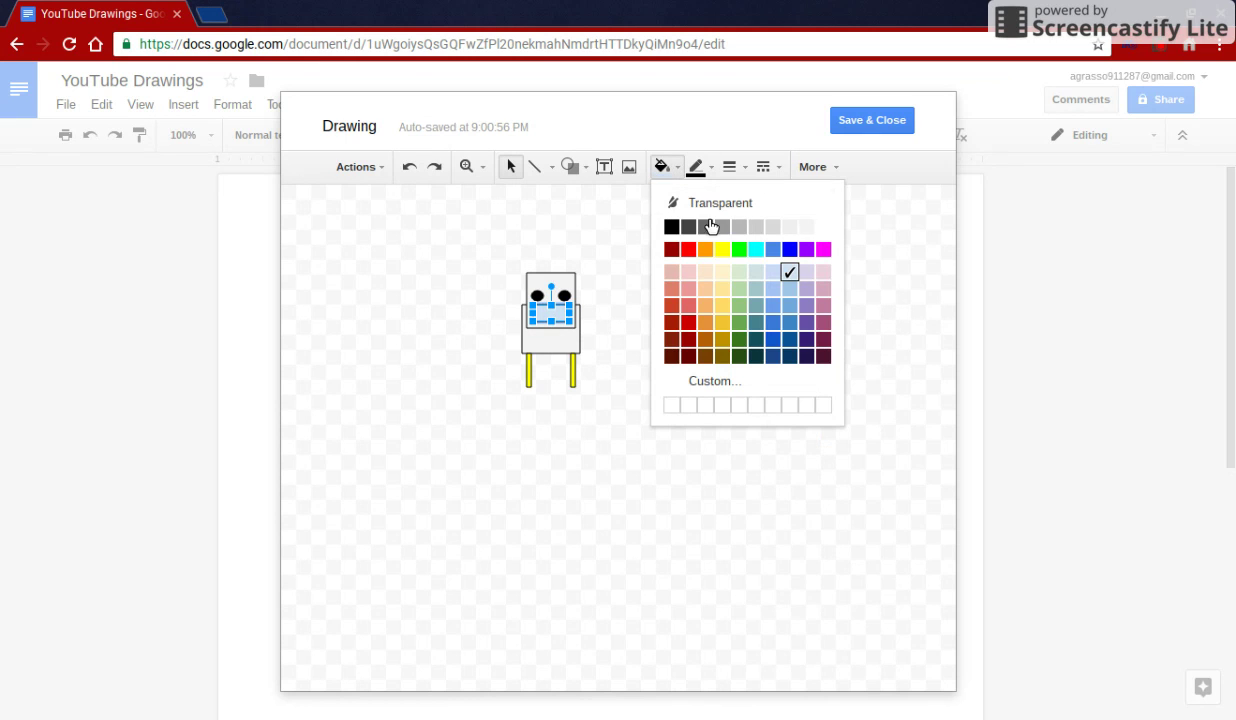
pyautogui.click(722, 249)
pyautogui.click(725, 341)
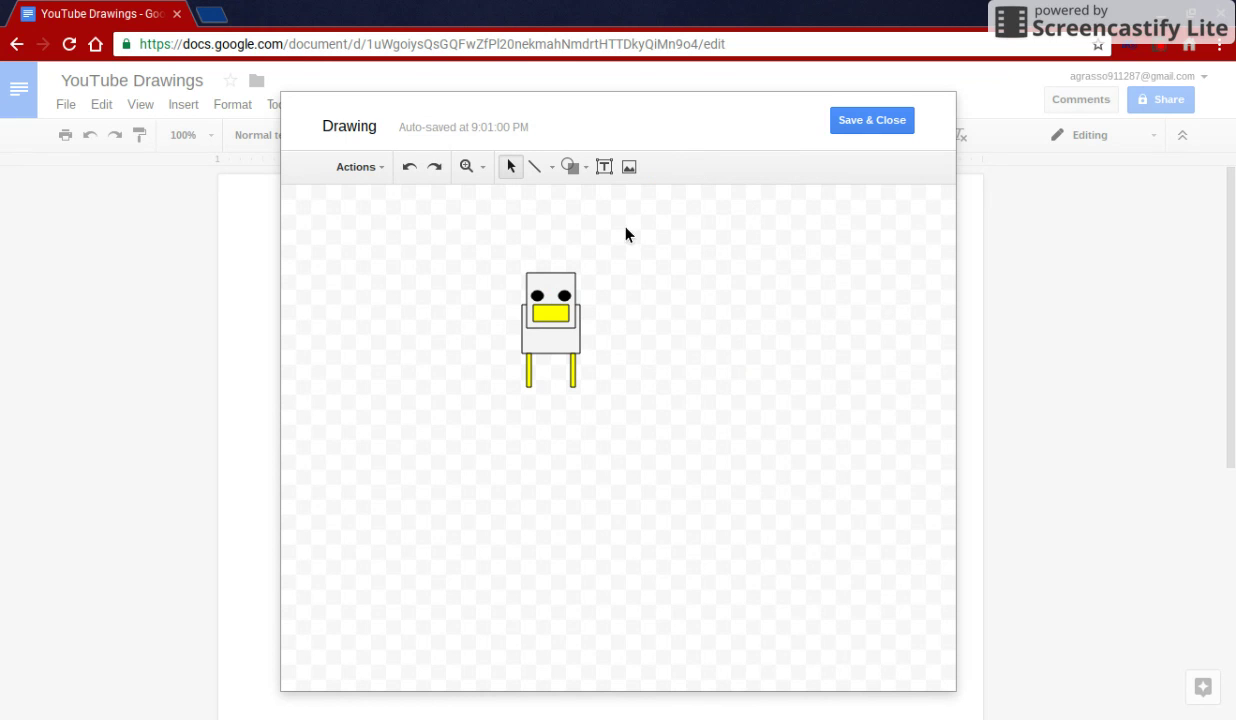
# Draw a straight line beside the chicken, then delete it.
pyautogui.click(551, 167)
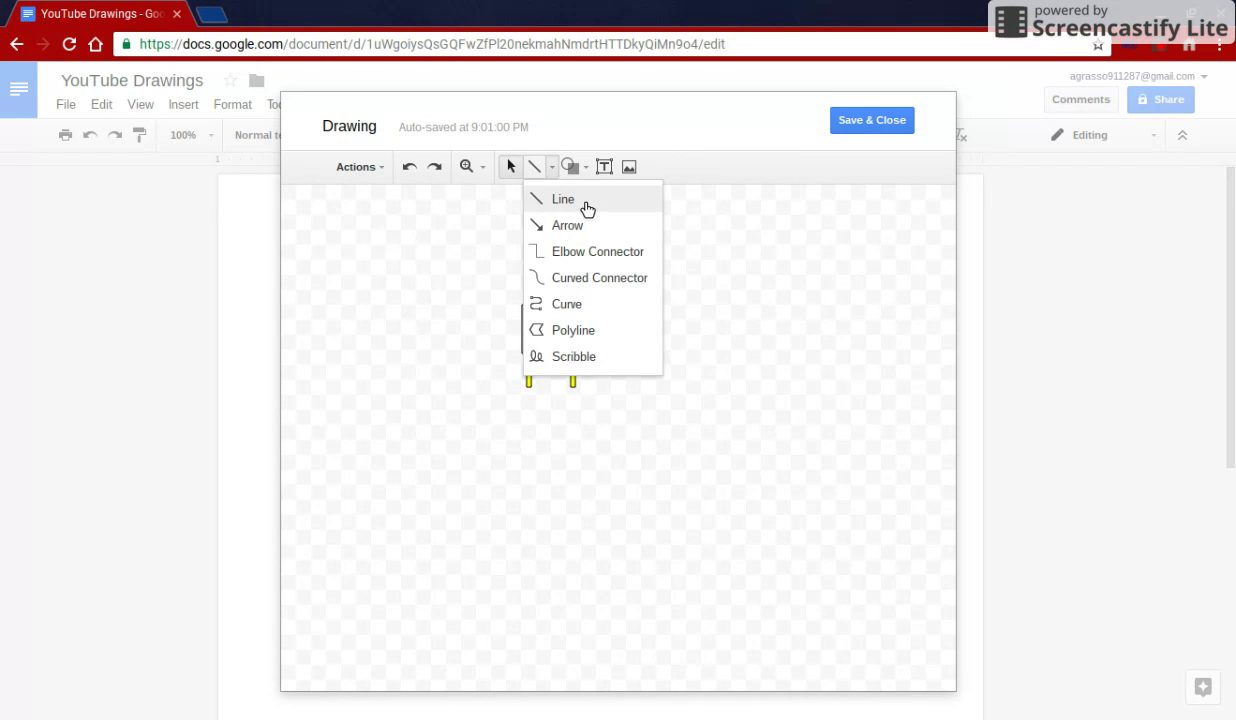
pyautogui.click(583, 202)
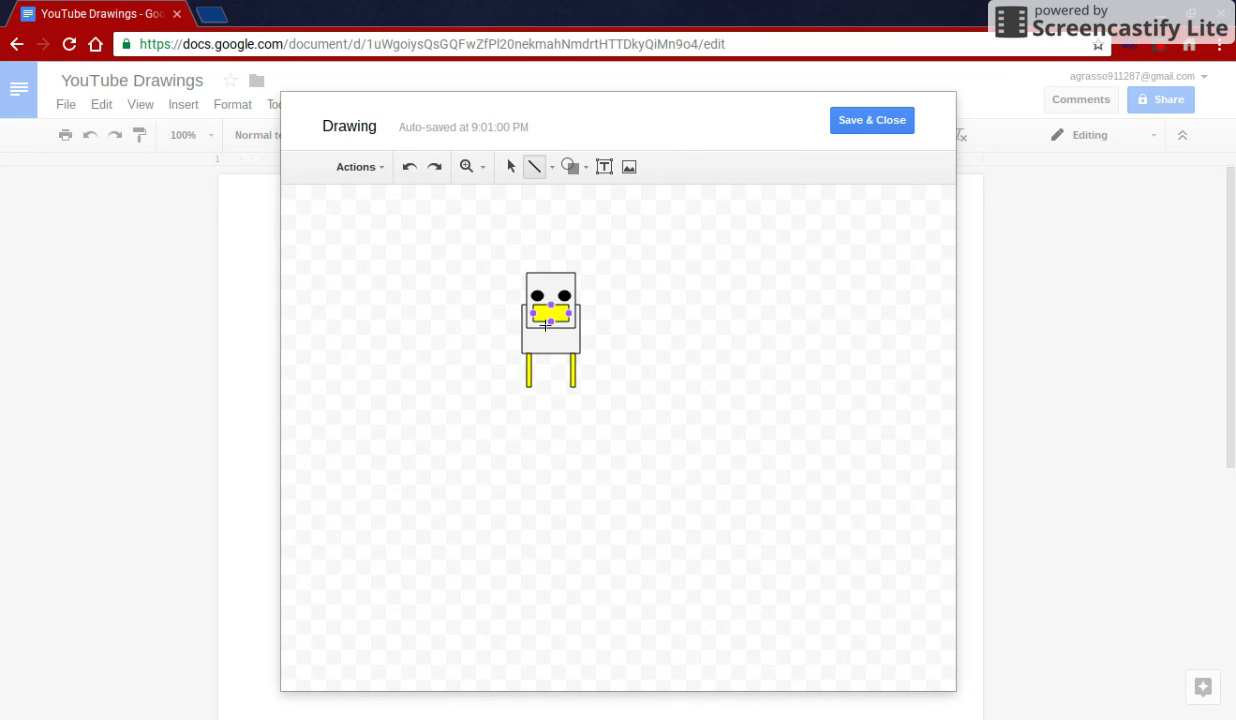
pyautogui.click(601, 320)
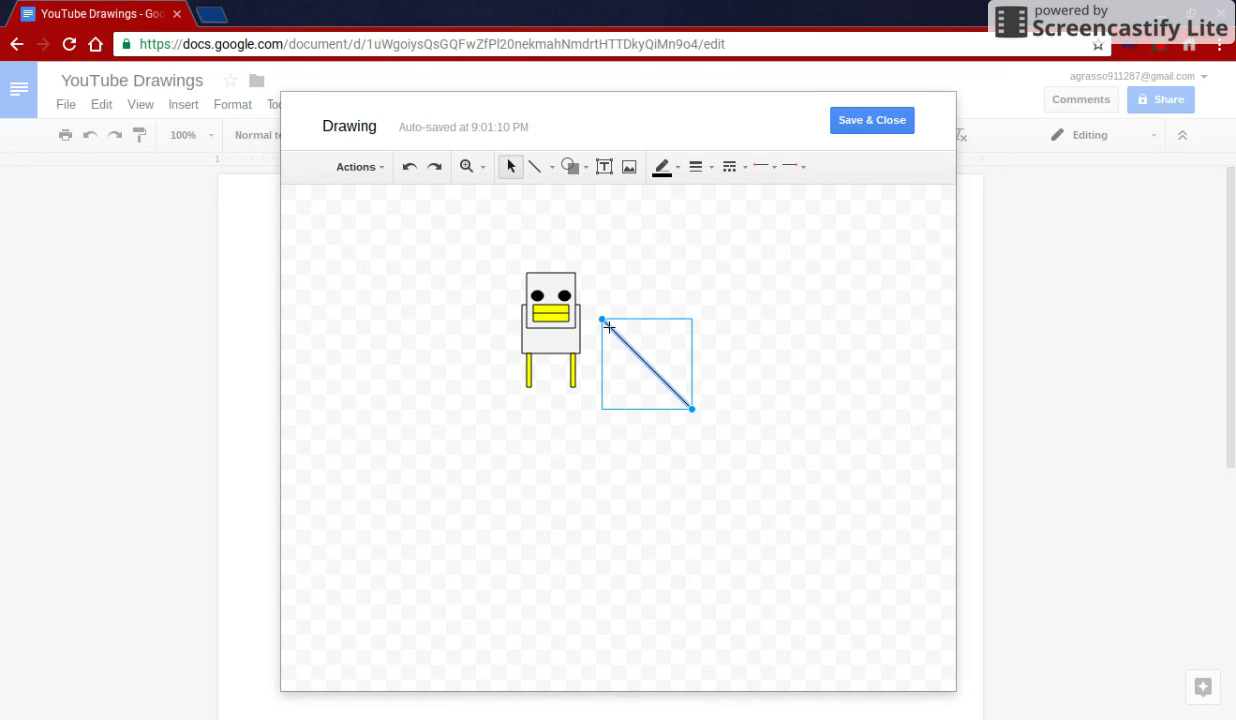
pyautogui.press('Delete')
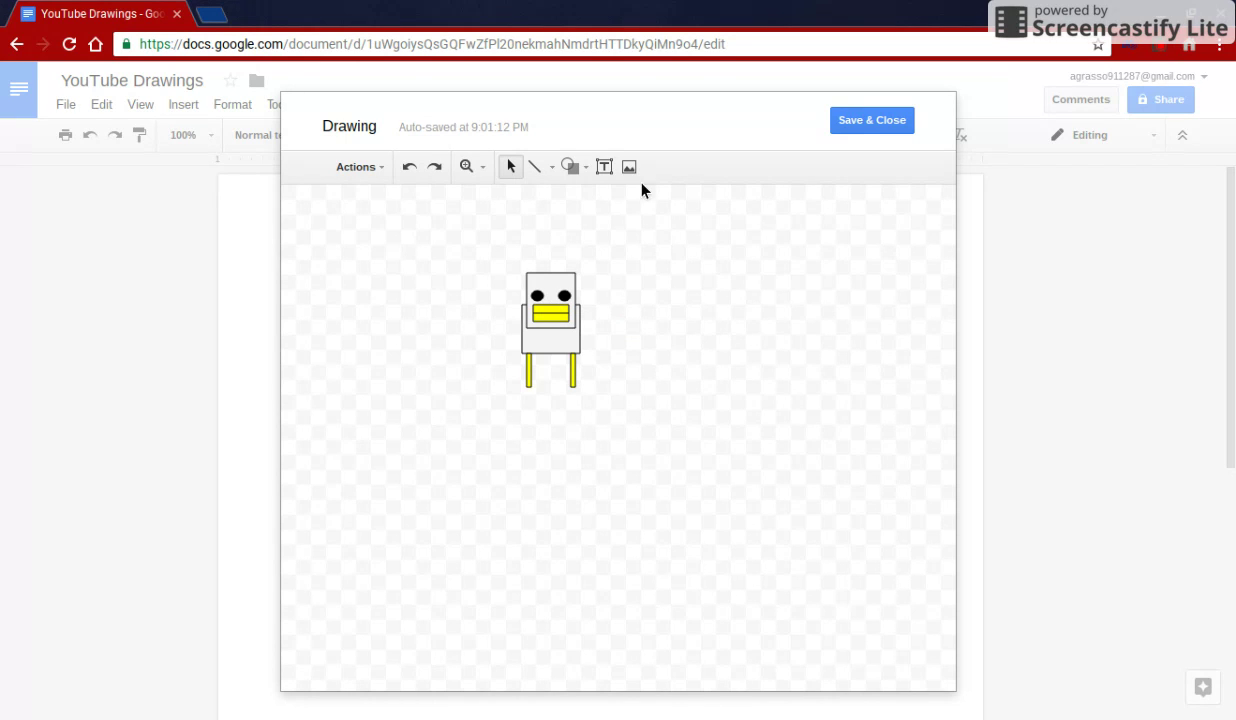
pyautogui.click(588, 168)
pyautogui.moveTo(635, 210)
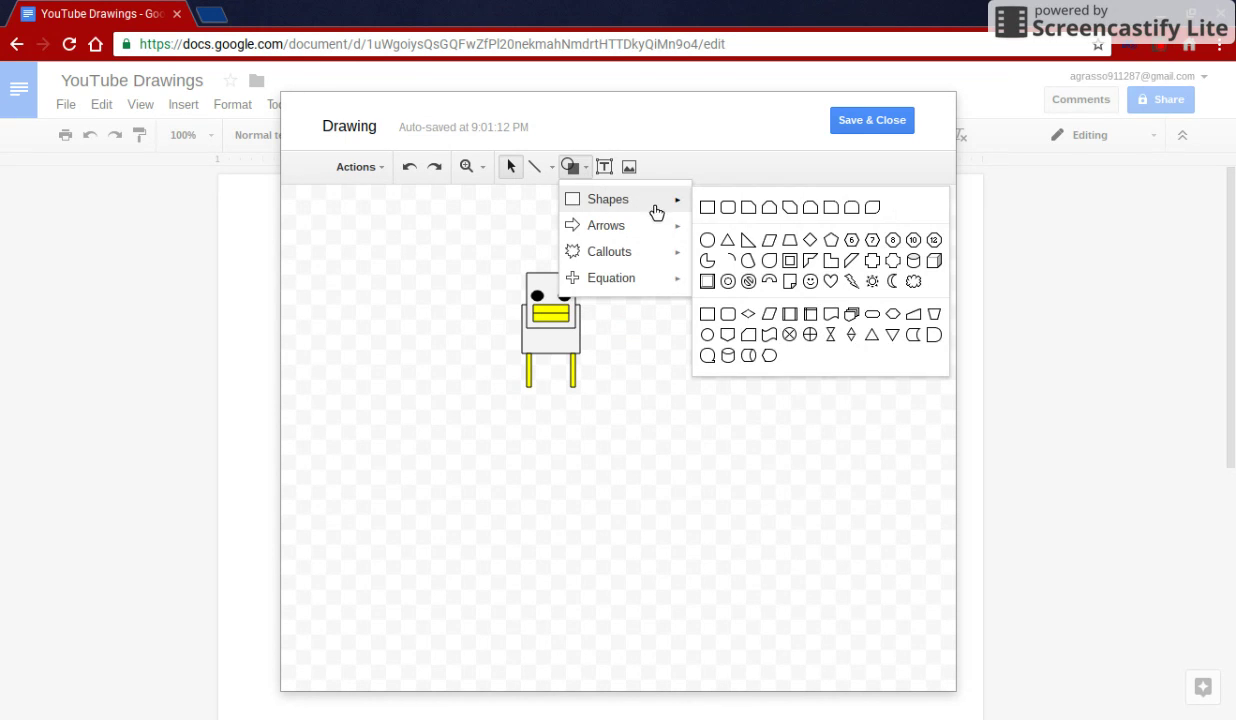
# Draw a small red rectangle comb on top of the head and centre it.
pyautogui.click(708, 209)
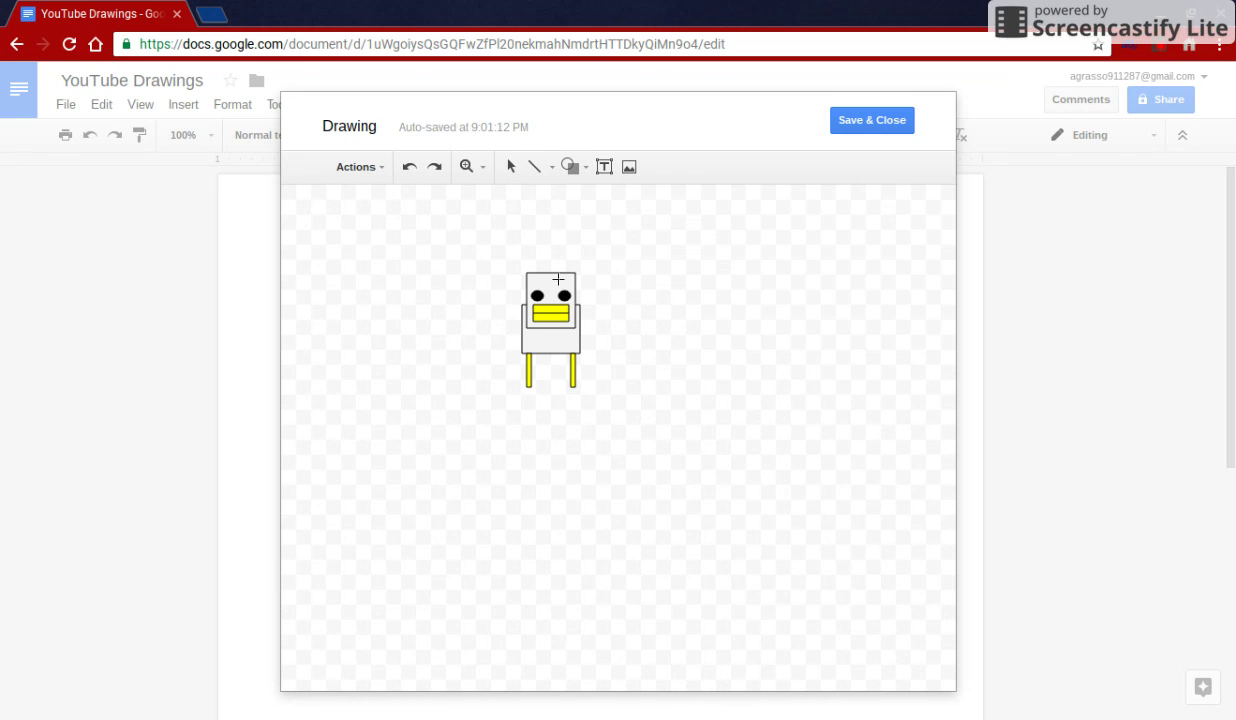
pyautogui.moveTo(548, 288); pyautogui.dragTo(562, 260)
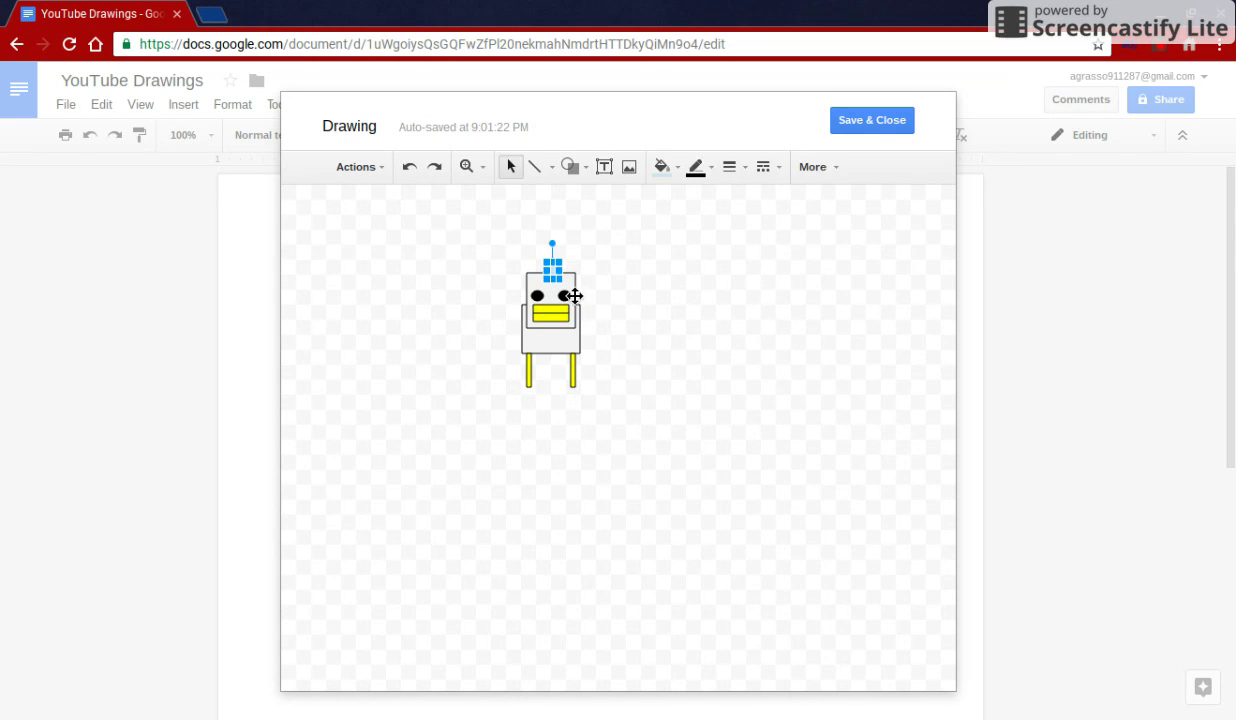
pyautogui.click(665, 167)
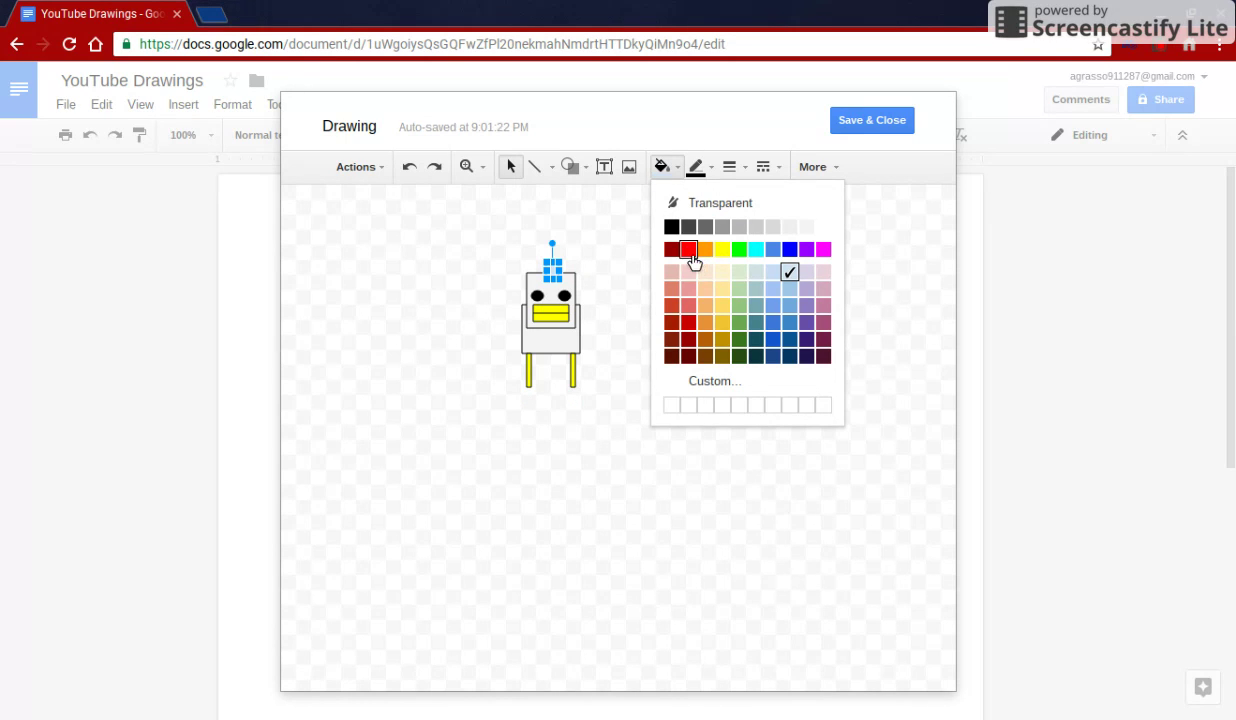
pyautogui.click(690, 256)
pyautogui.click(630, 297)
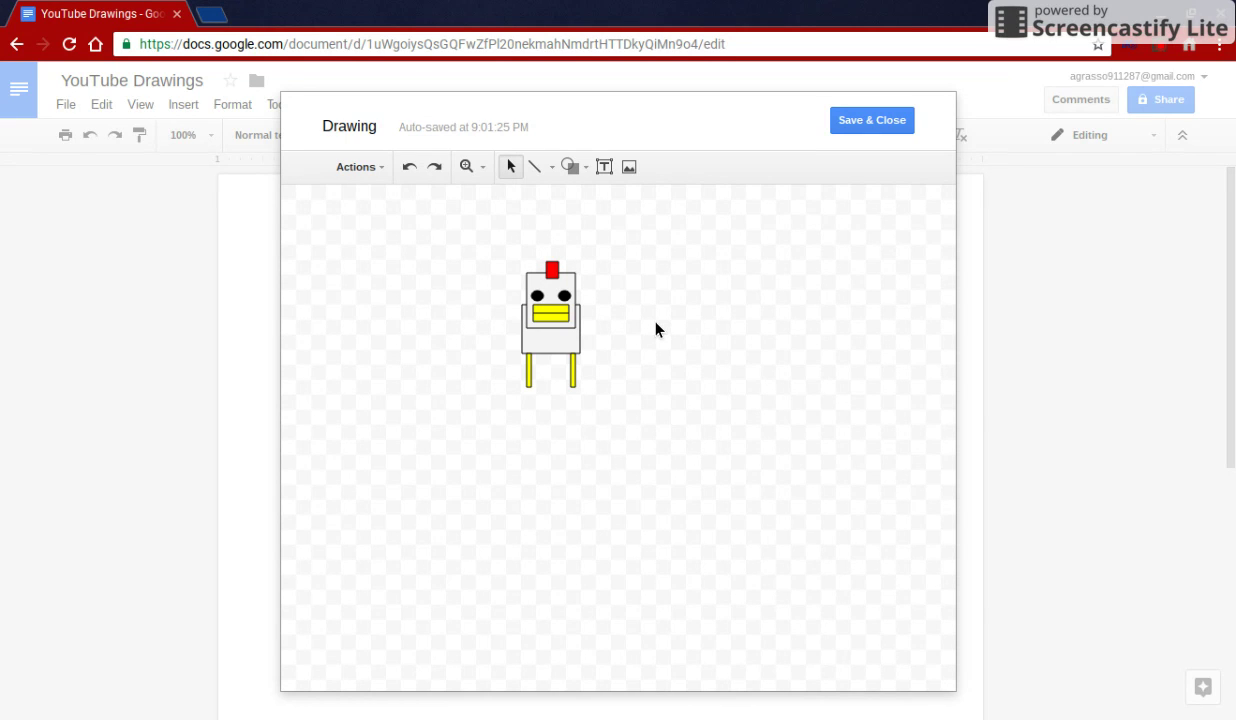
pyautogui.click(562, 280)
pyautogui.moveTo(564, 282); pyautogui.dragTo(561, 281)
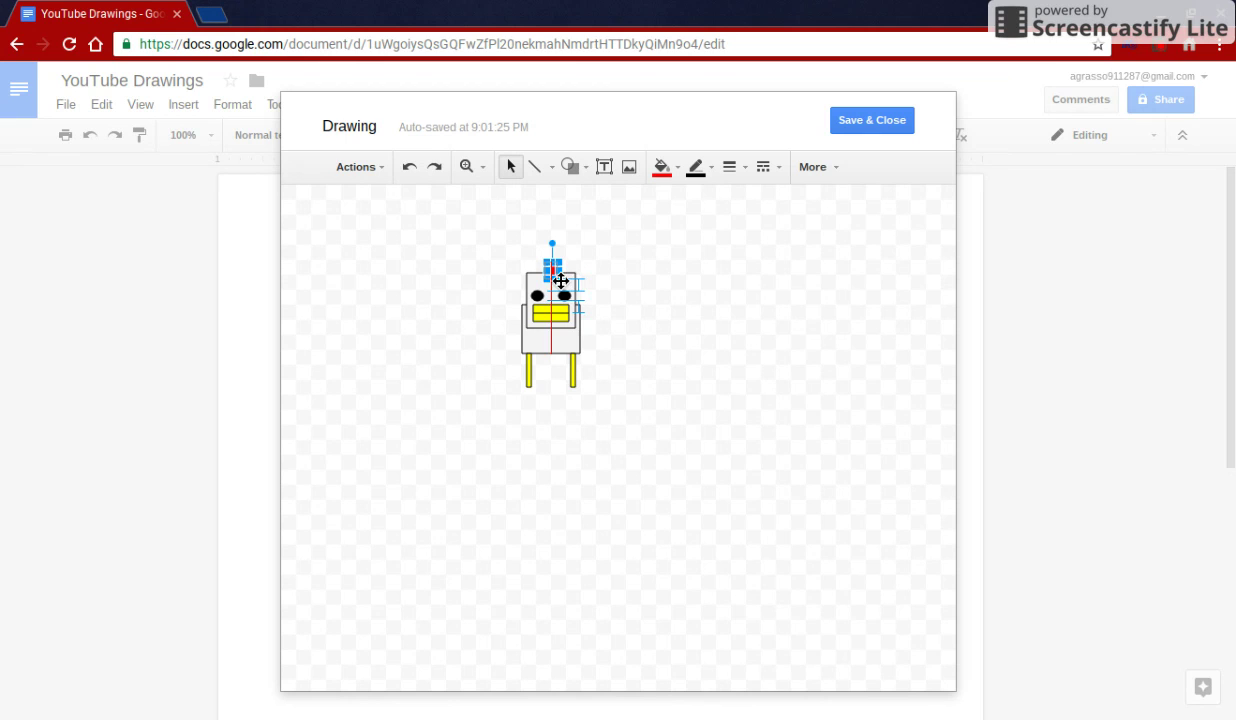
pyautogui.click(614, 298)
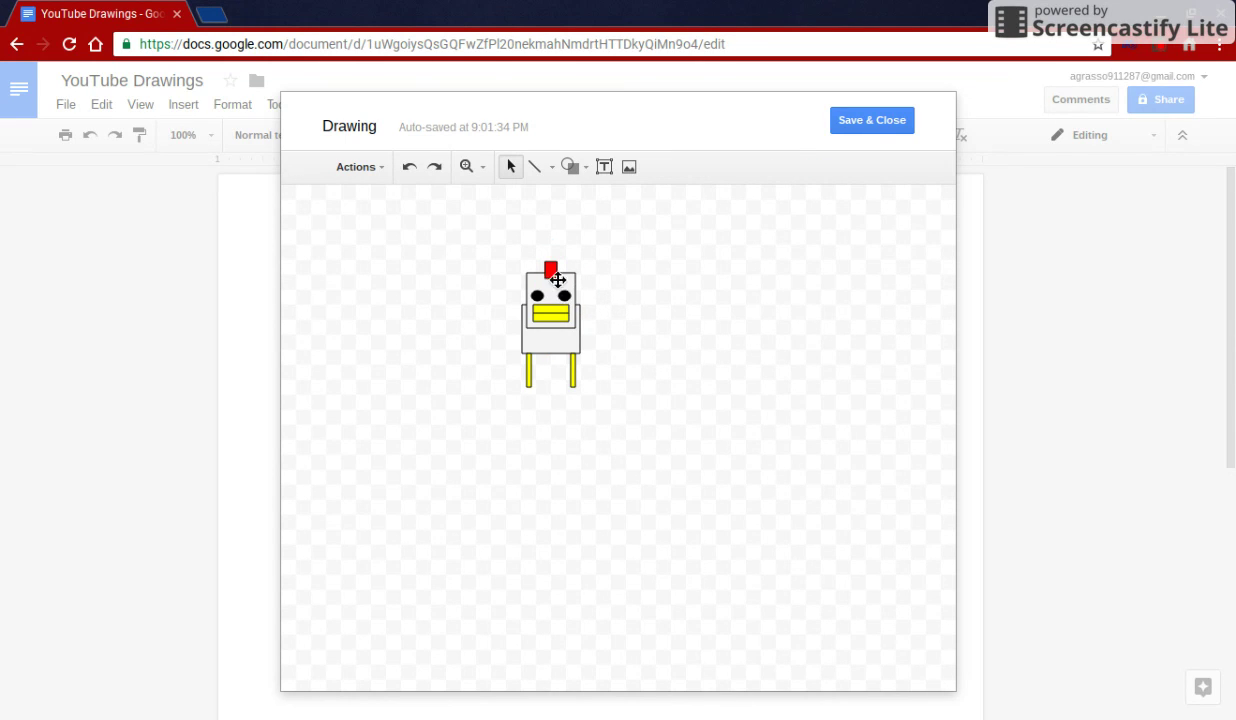
pyautogui.click(581, 174)
# Draw a thin upright rectangle right of the chicken and delete a stray pasted object.
pyautogui.moveTo(621, 203)
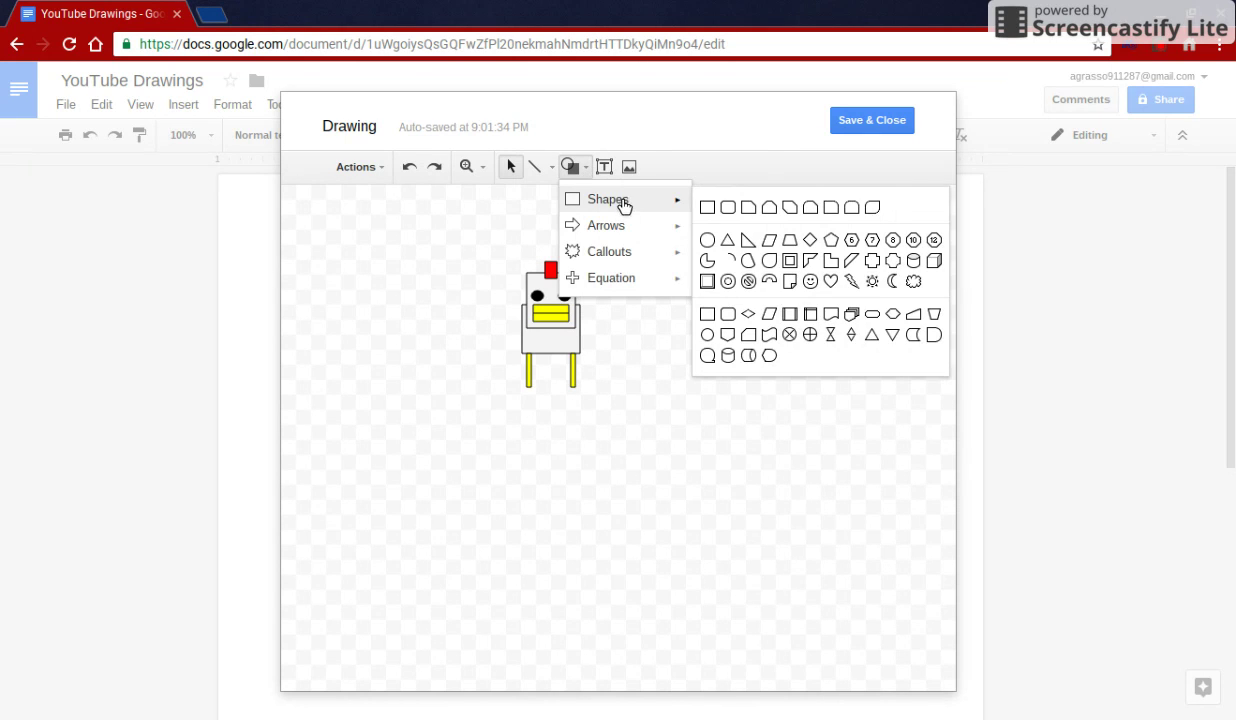
pyautogui.click(708, 210)
pyautogui.moveTo(742, 302); pyautogui.dragTo(755, 336)
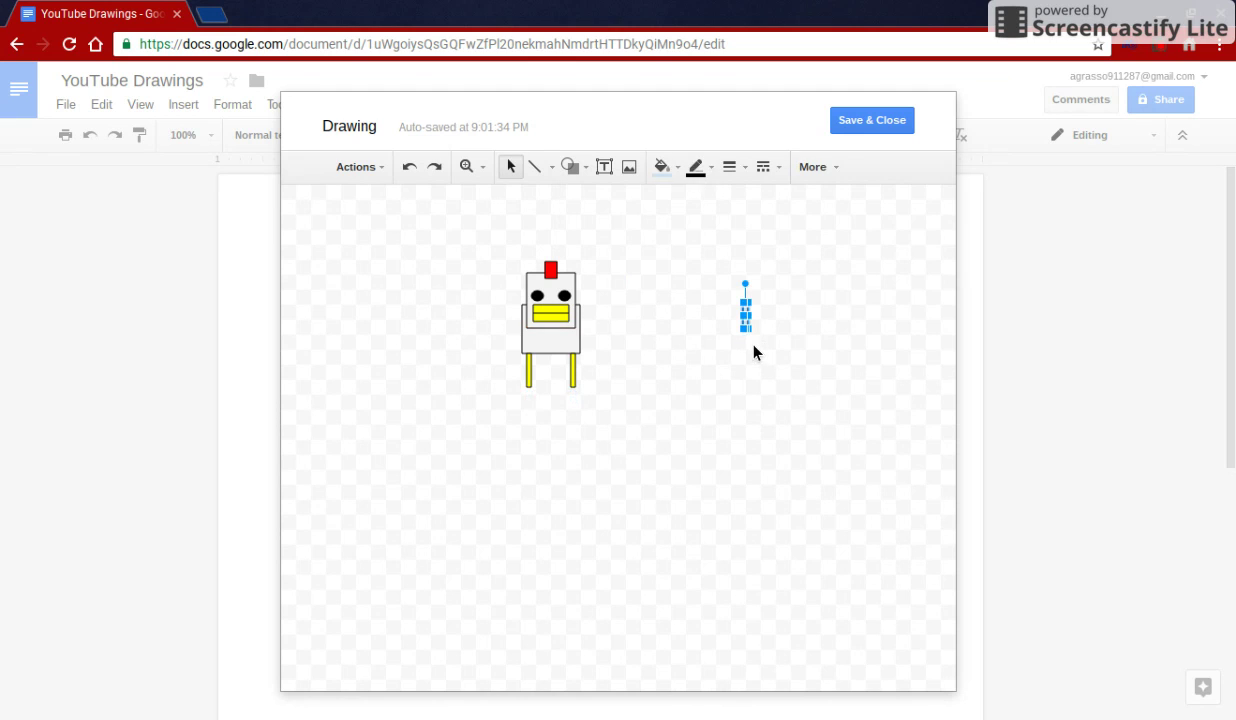
pyautogui.rightClick(755, 340)
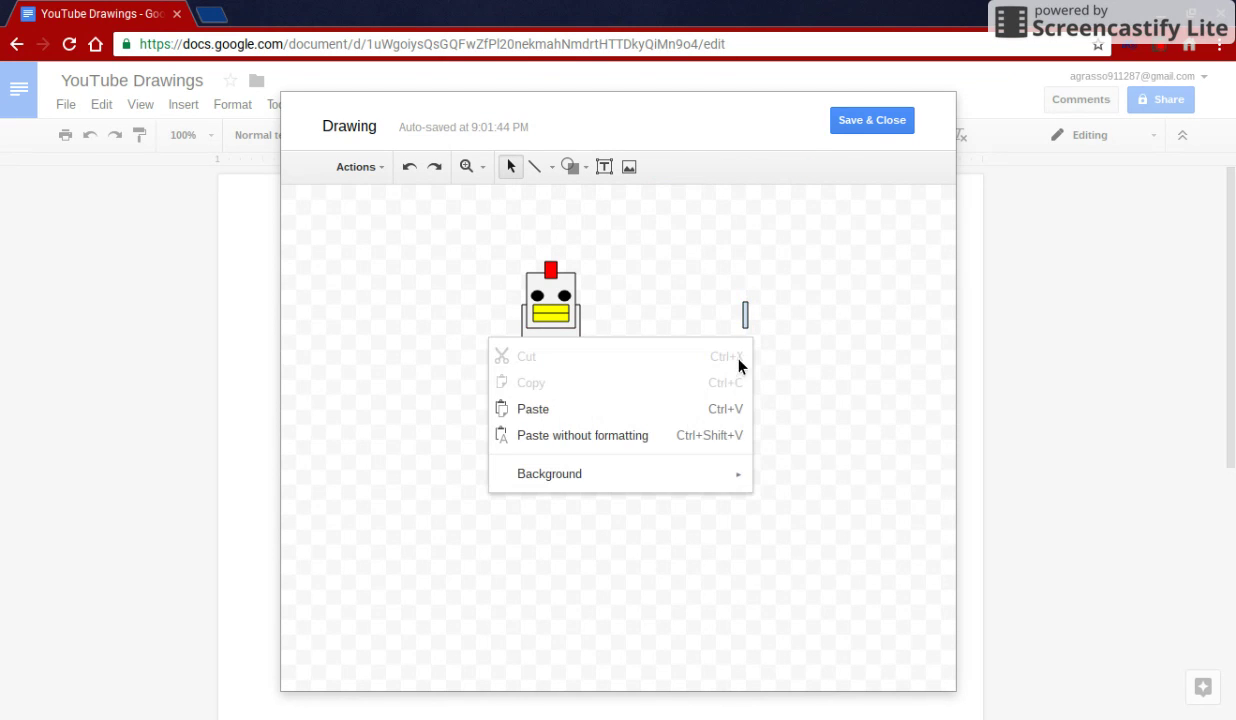
pyautogui.click(646, 436)
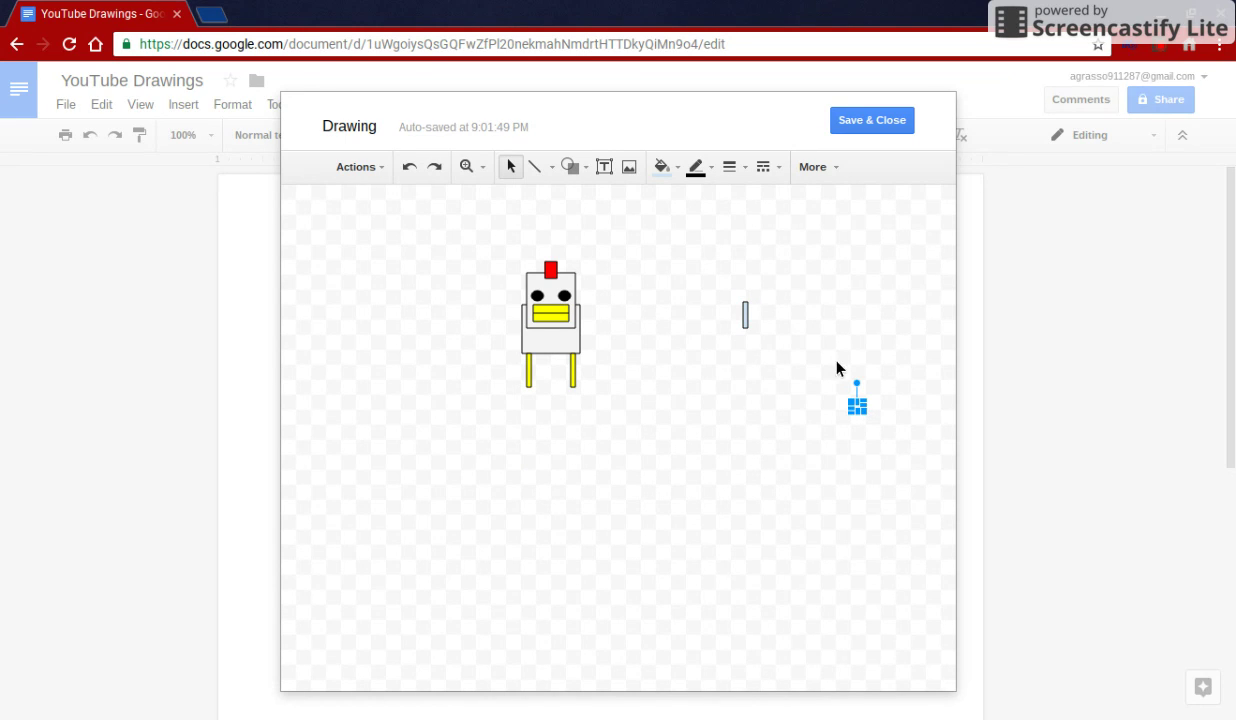
pyautogui.press('Delete')
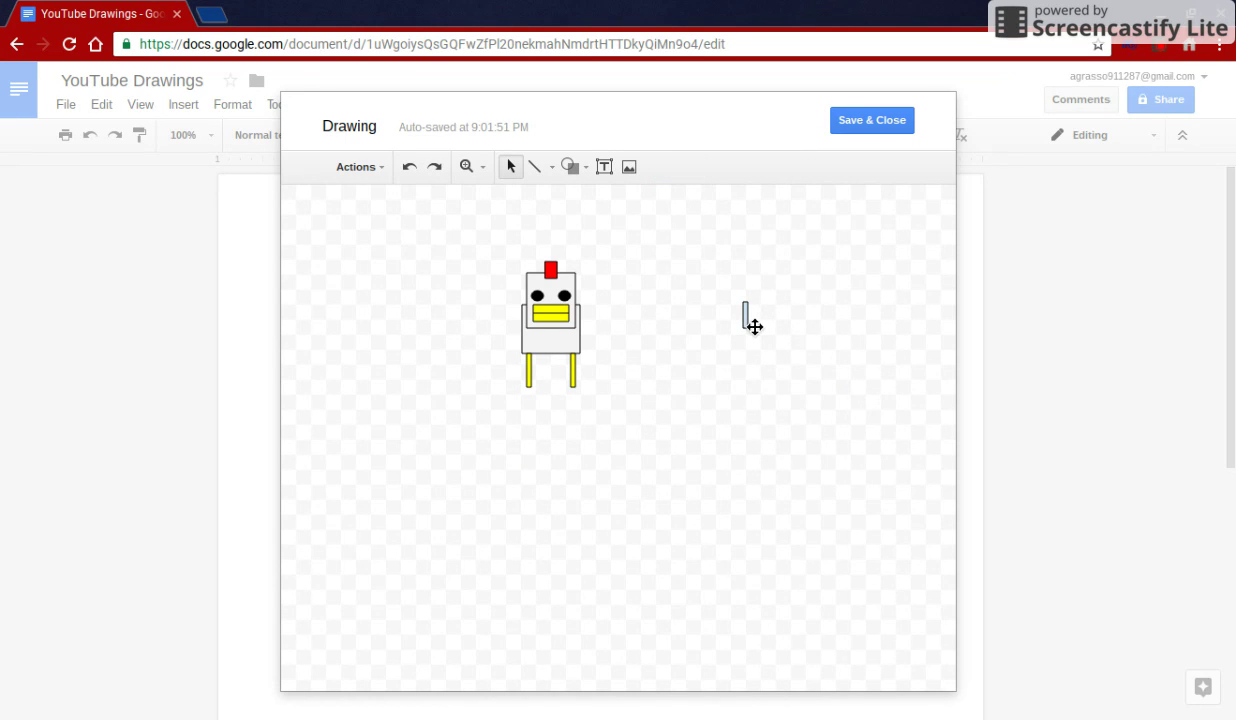
# Duplicate the thin rectangle and fit one copy against the chicken's left side.
pyautogui.click(745, 320)
pyautogui.rightClick(745, 324)
pyautogui.click(726, 365)
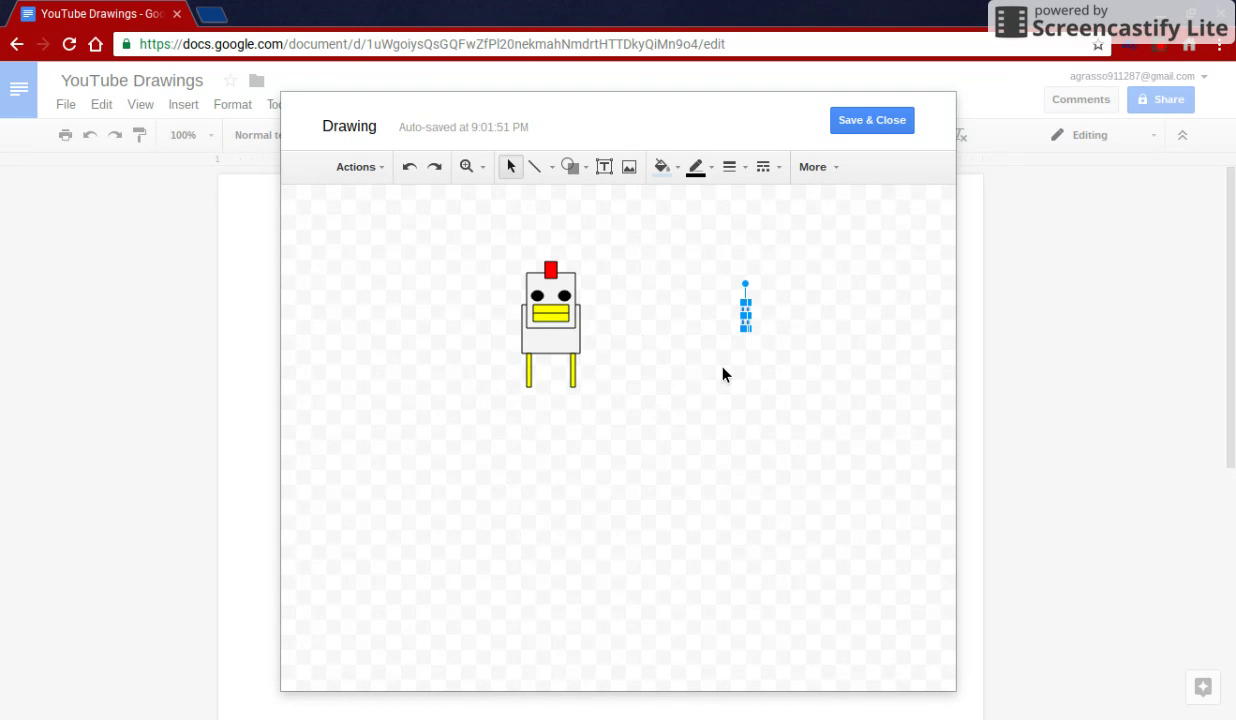
pyautogui.rightClick(808, 383)
pyautogui.click(676, 458)
pyautogui.moveTo(748, 322); pyautogui.dragTo(524, 331)
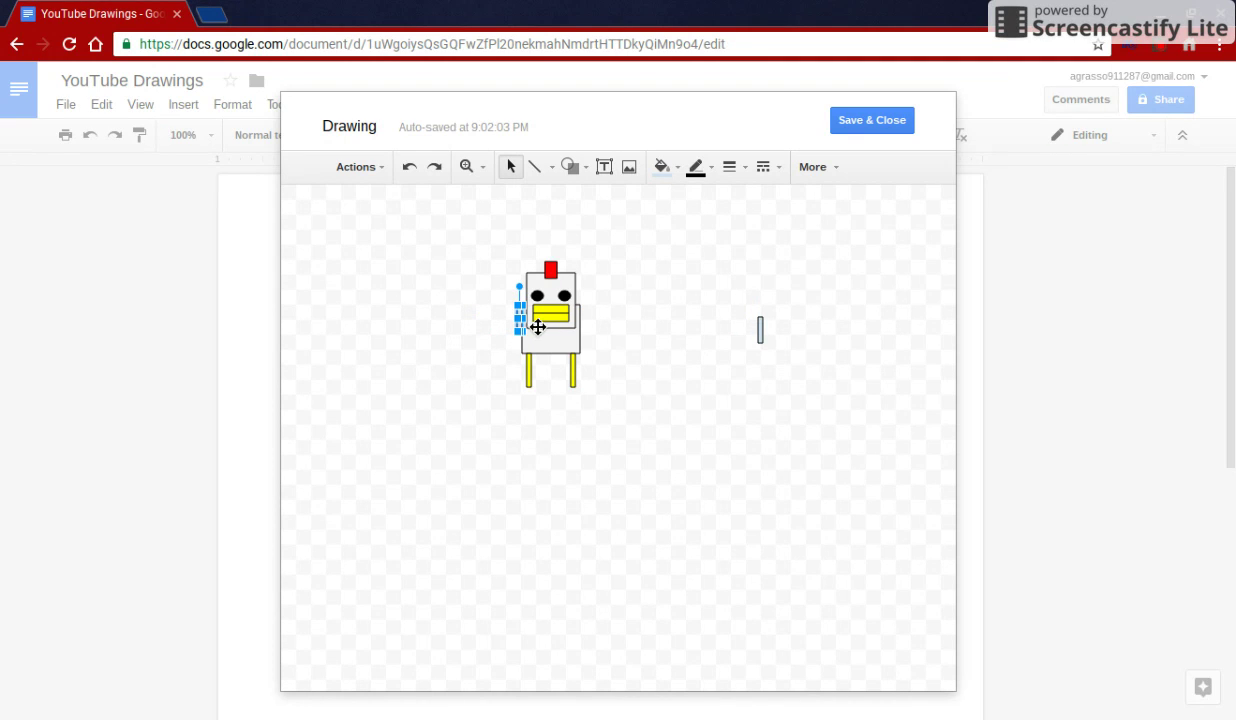
pyautogui.click(510, 339)
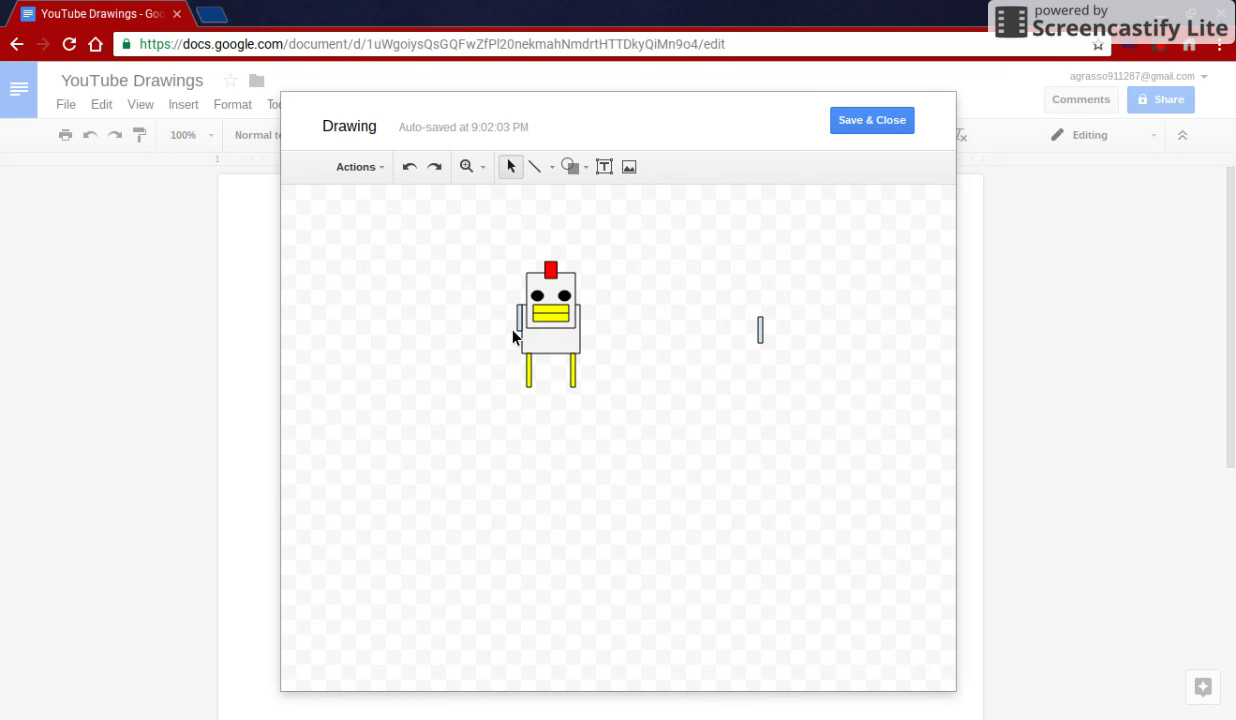
pyautogui.click(527, 334)
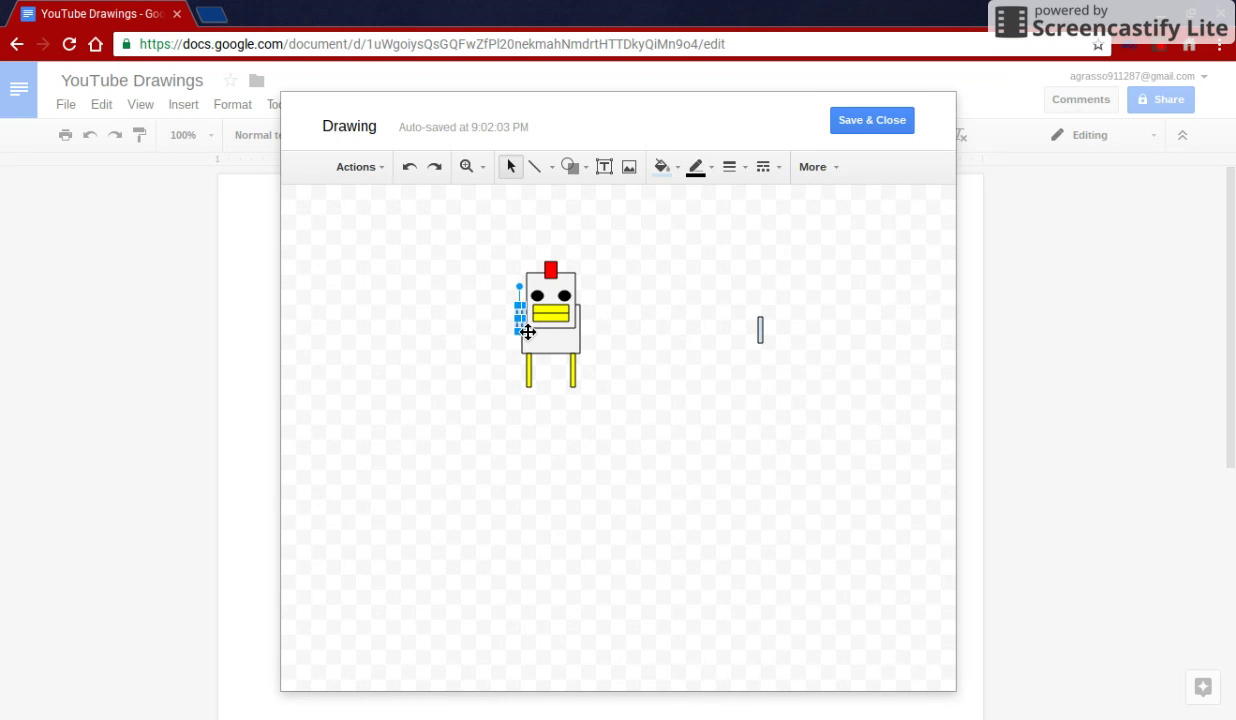
pyautogui.moveTo(527, 335); pyautogui.dragTo(527, 339)
pyautogui.click(618, 342)
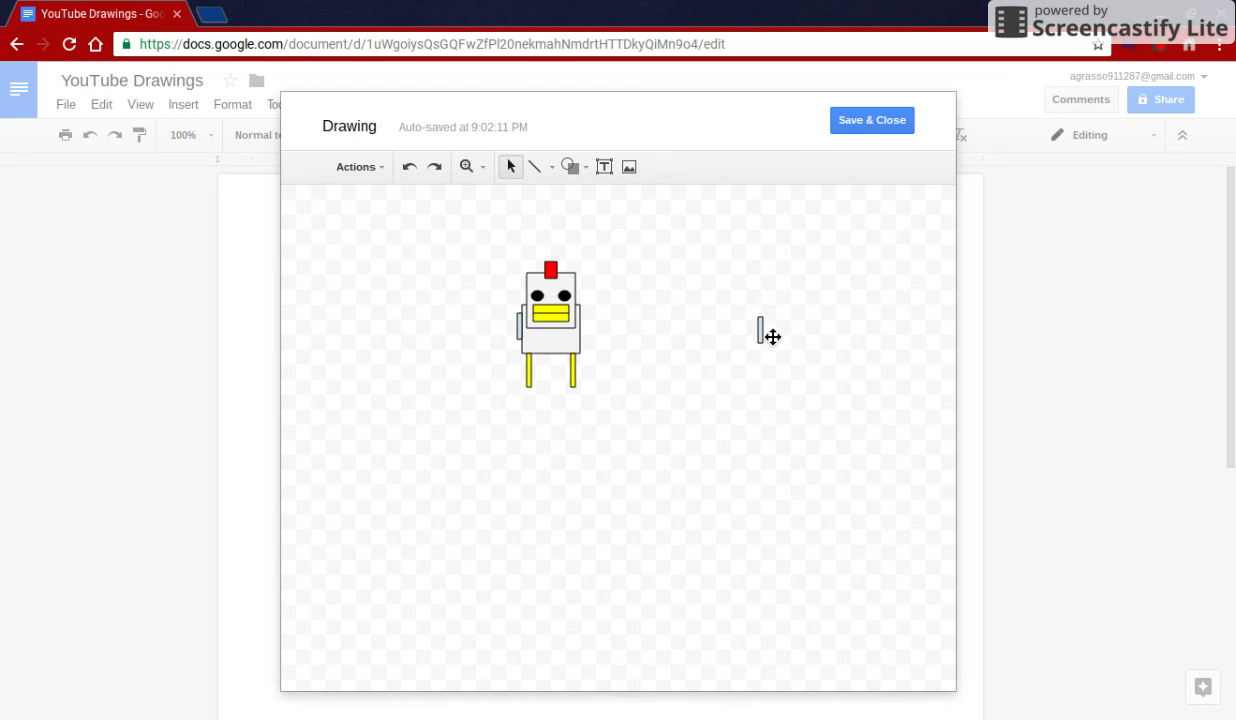
# Move the other arm against the right side and give both arms the same fill colour.
pyautogui.moveTo(772, 347); pyautogui.dragTo(590, 343)
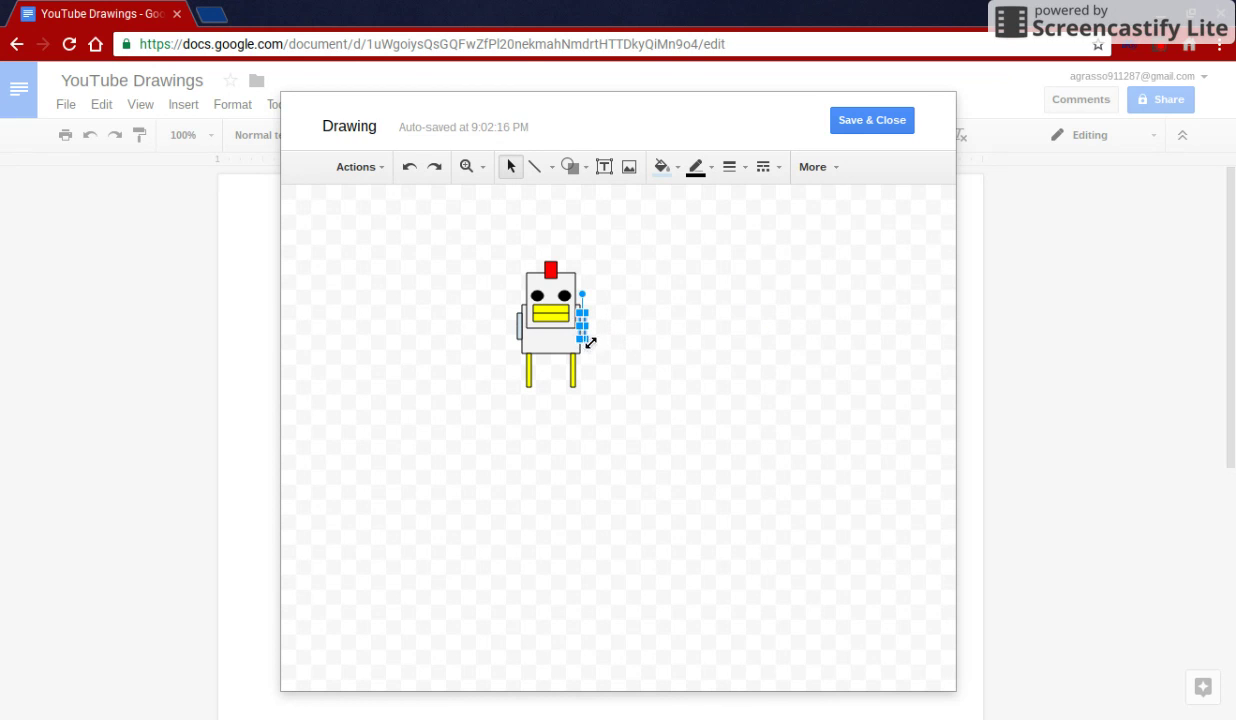
pyautogui.click(675, 175)
pyautogui.click(805, 228)
pyautogui.click(519, 324)
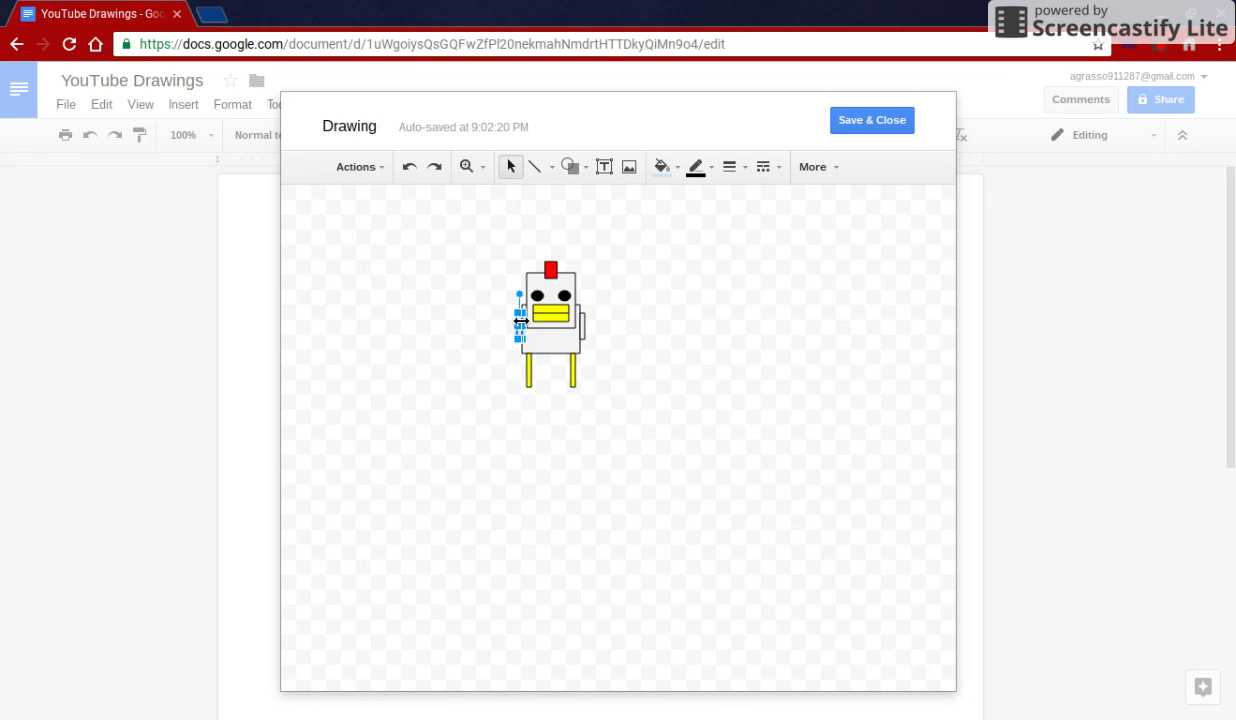
pyautogui.click(672, 177)
pyautogui.click(806, 227)
pyautogui.click(660, 360)
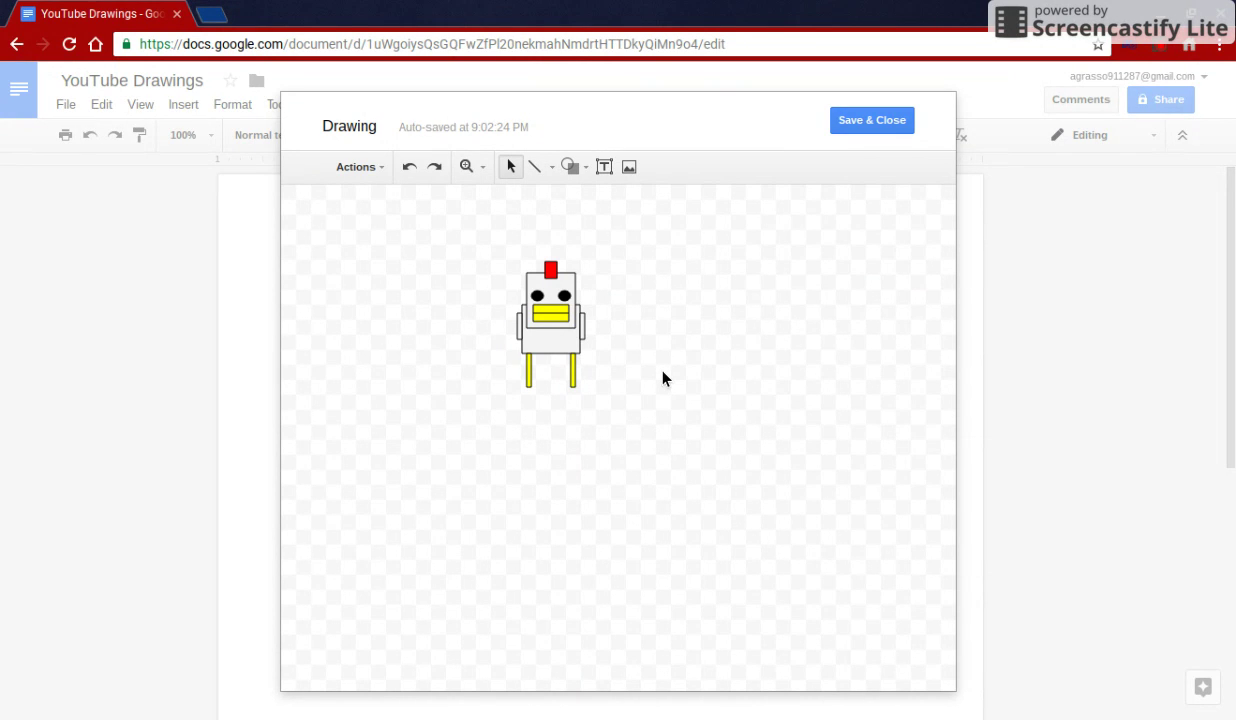
# Draw a red rounded rectangle to the right of the chicken.
pyautogui.click(586, 168)
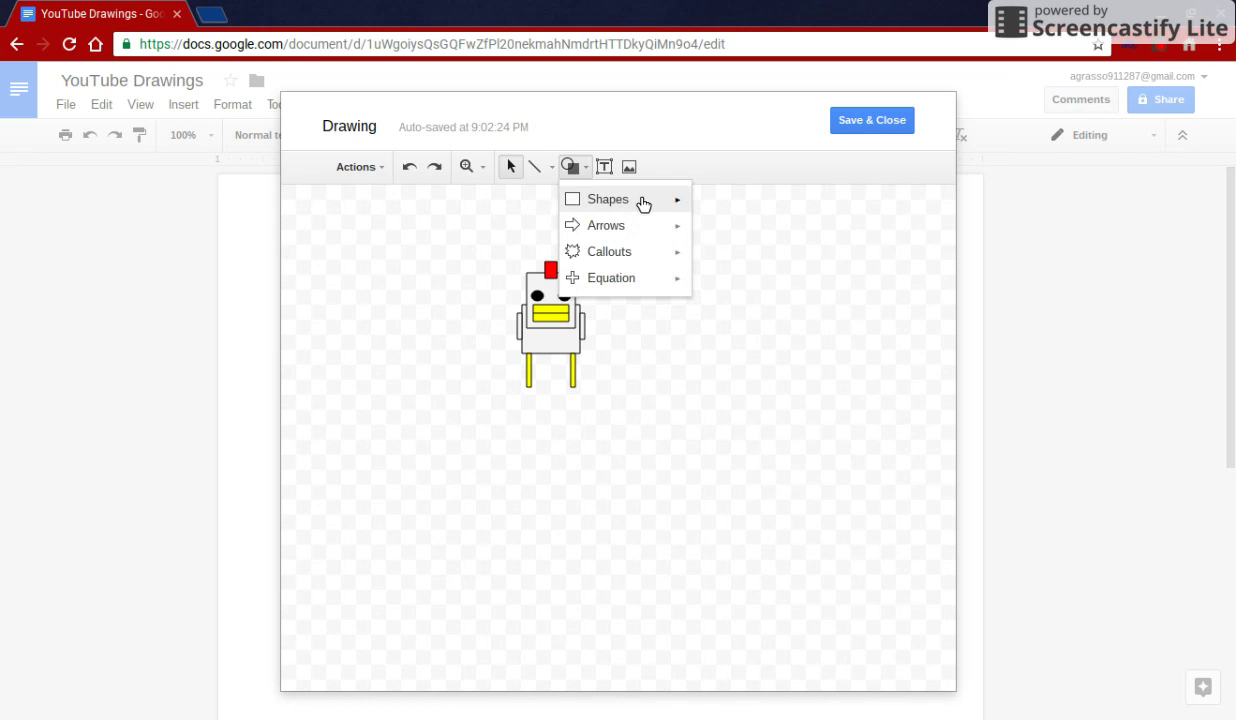
pyautogui.moveTo(654, 210)
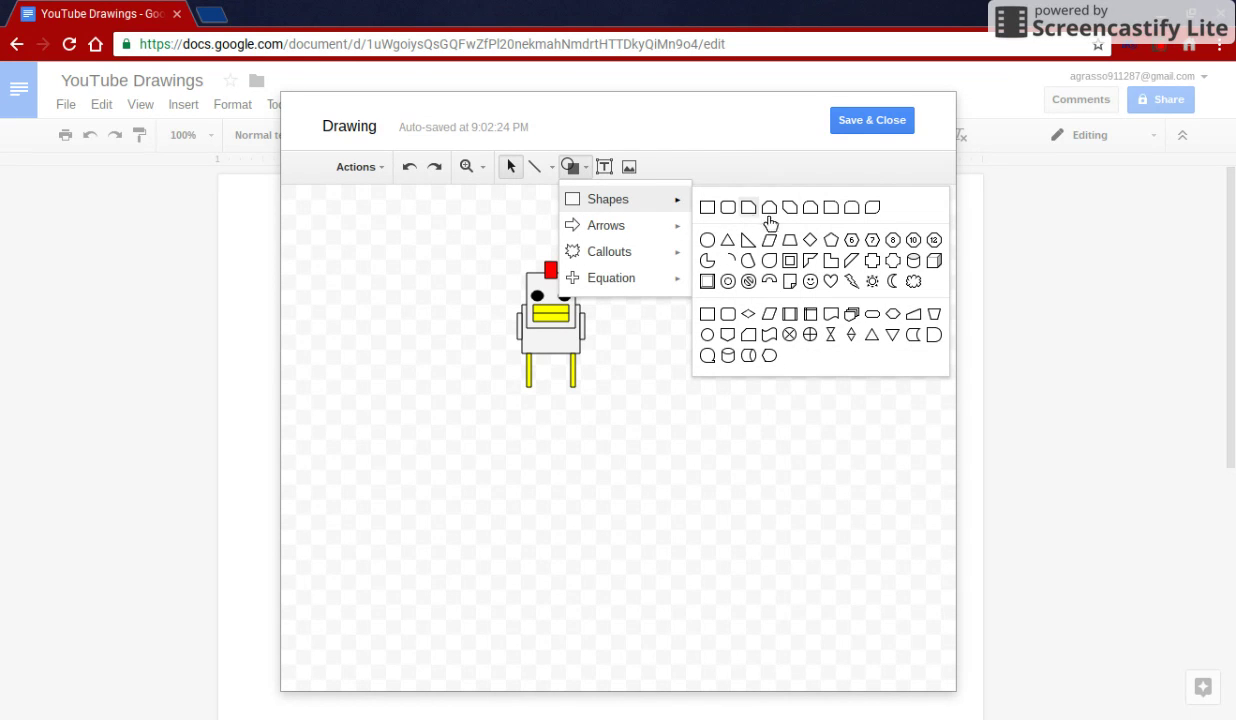
pyautogui.click(729, 207)
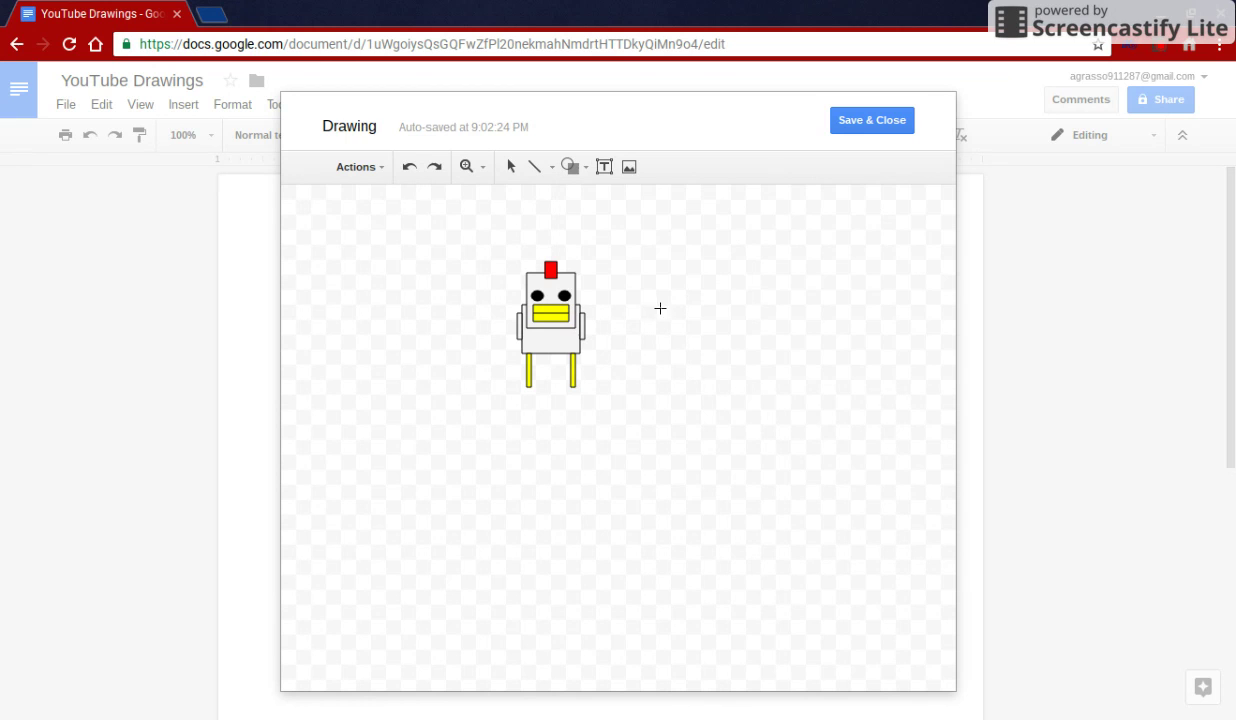
pyautogui.moveTo(623, 285)
pyautogui.mouseDown()
pyautogui.moveTo(692, 320)
pyautogui.moveTo(695, 335)
pyautogui.mouseUp()
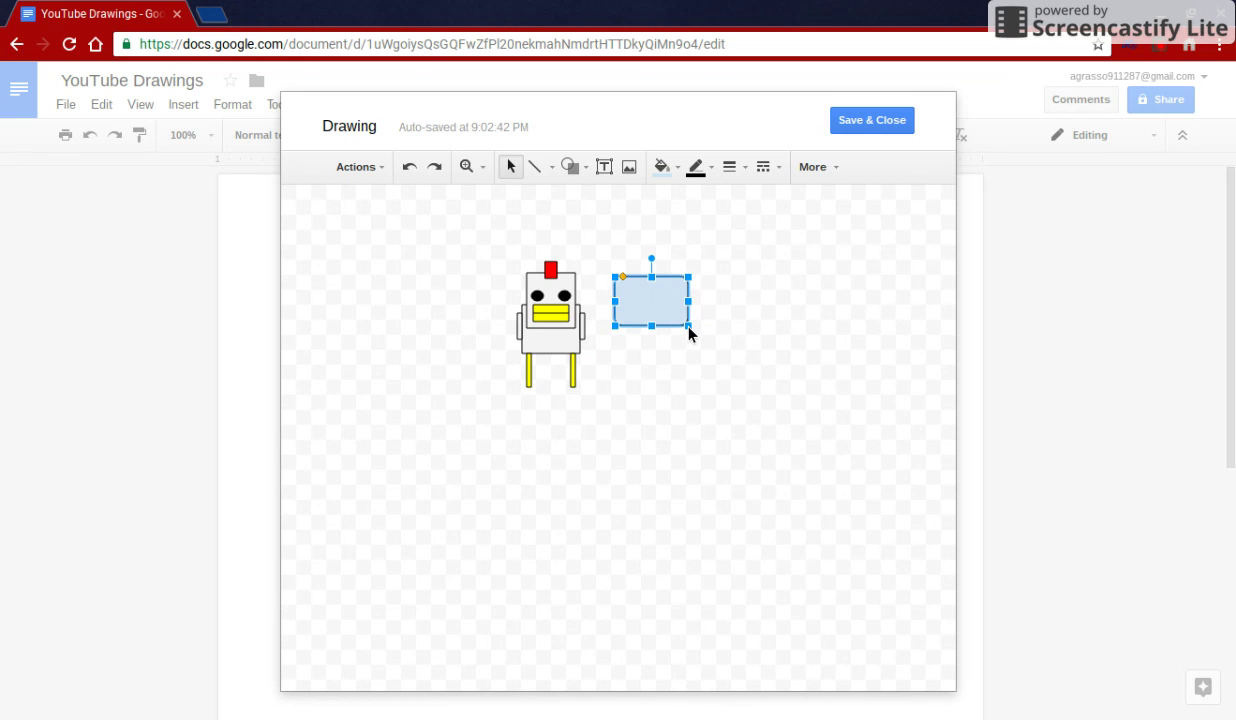
pyautogui.click(665, 168)
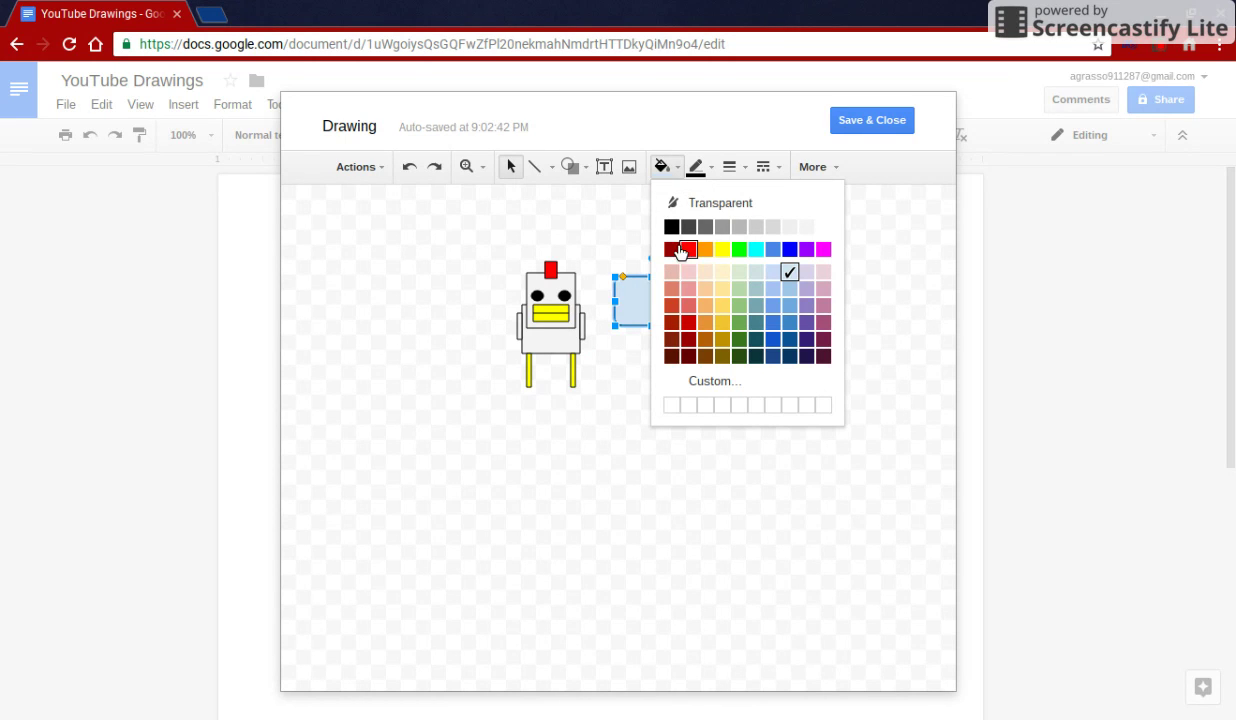
pyautogui.click(686, 249)
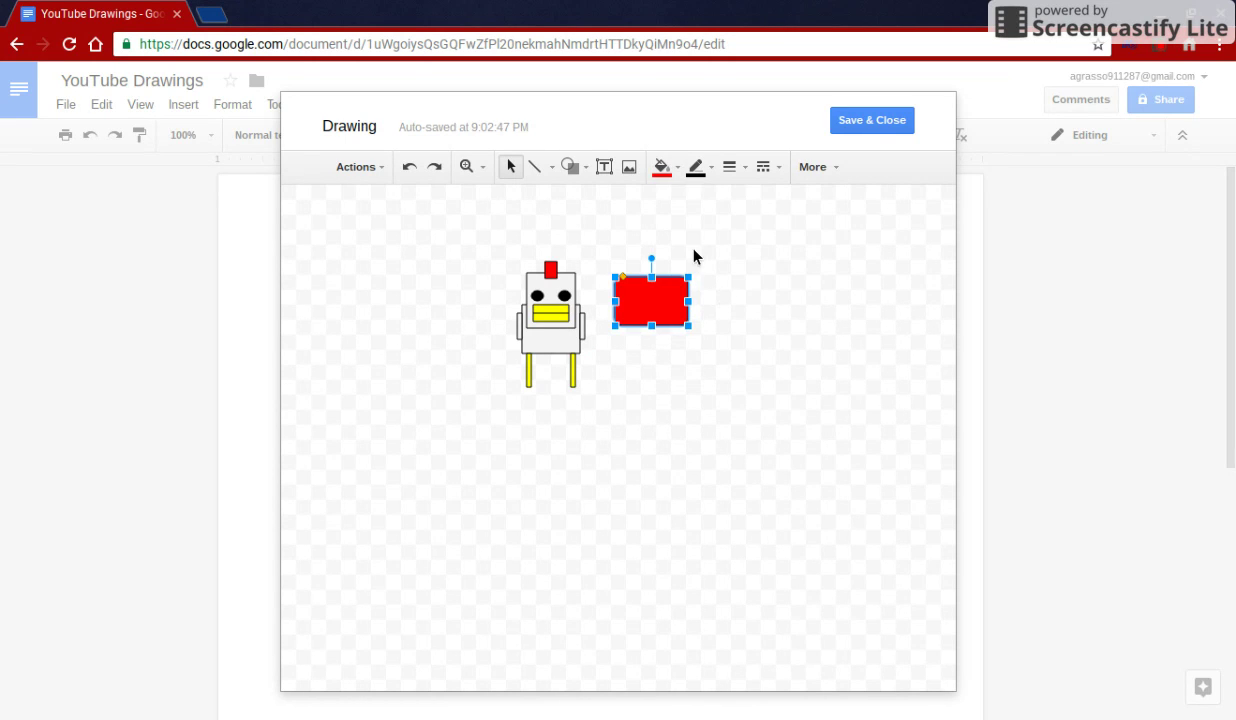
pyautogui.click(680, 225)
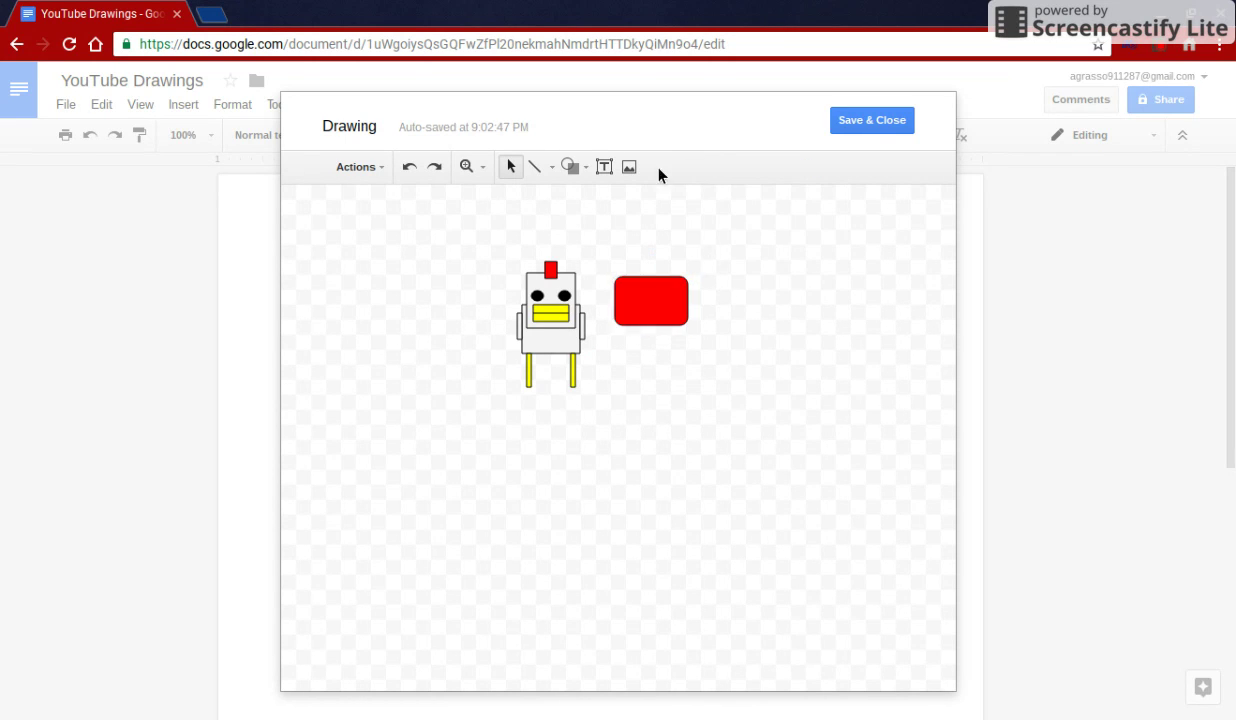
# Add a small triangle, rotate it sideways onto the rectangle, and fill it white.
pyautogui.click(578, 169)
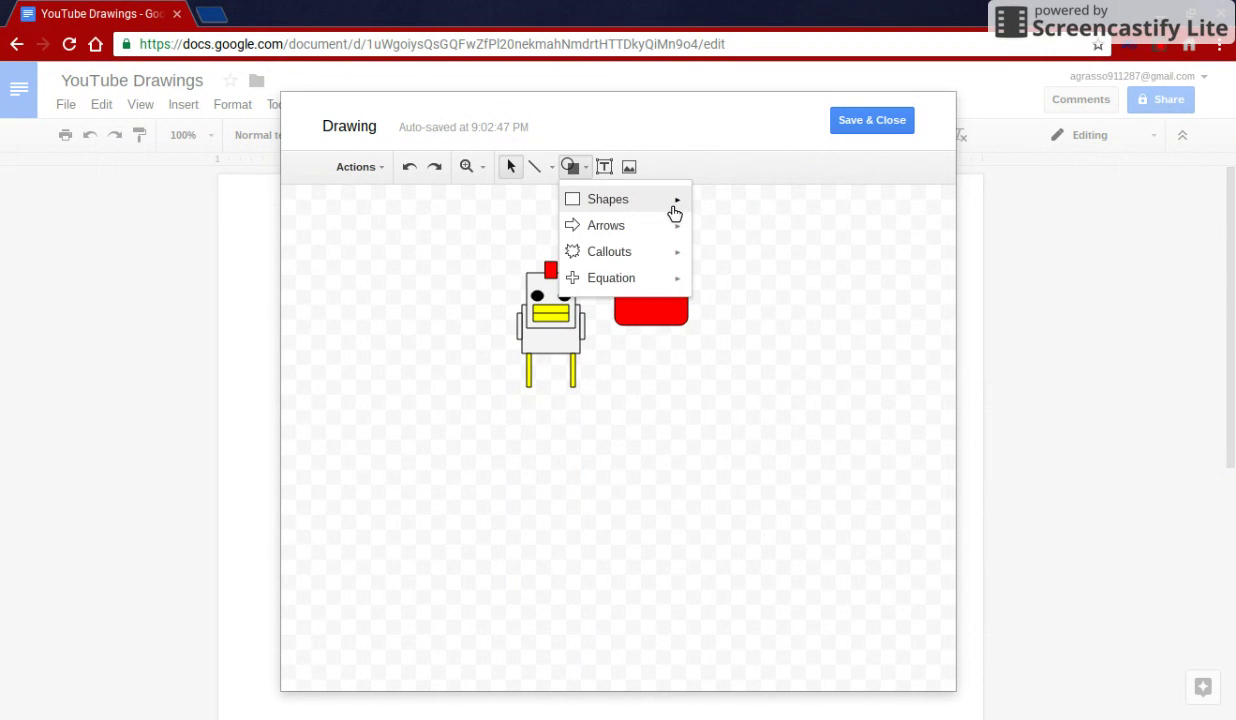
pyautogui.moveTo(668, 205)
pyautogui.click(740, 256)
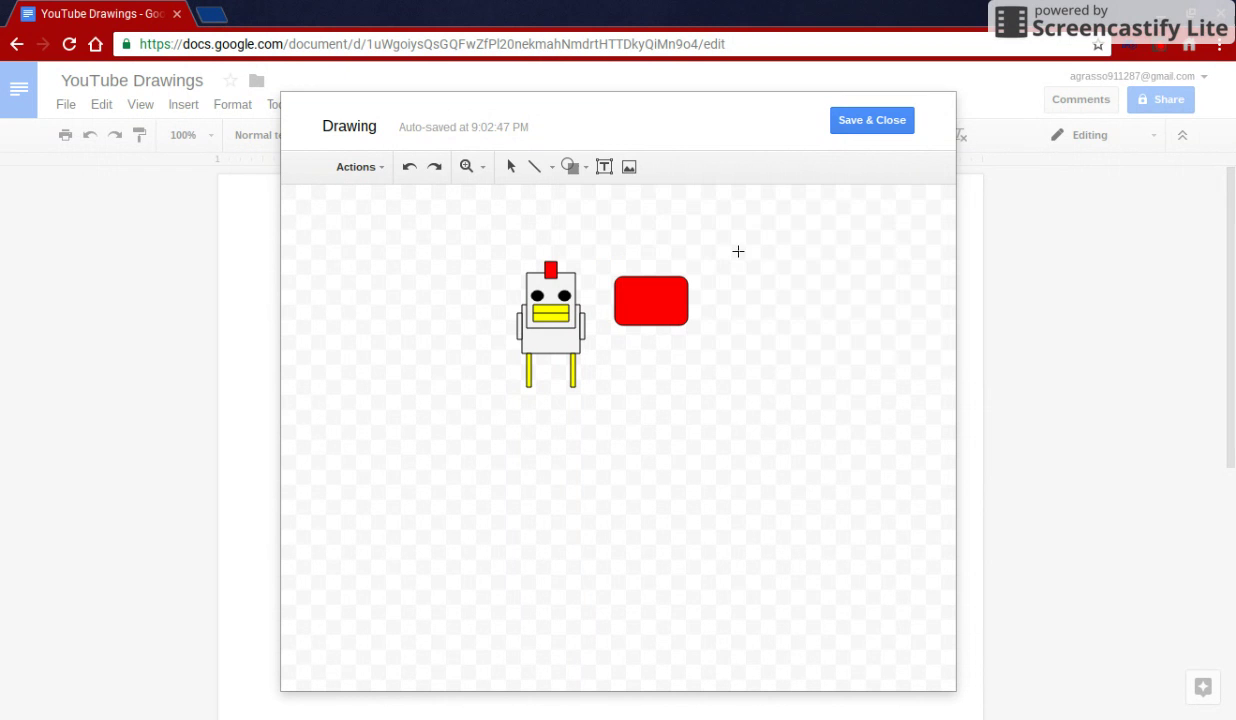
pyautogui.moveTo(761, 318); pyautogui.dragTo(864, 408)
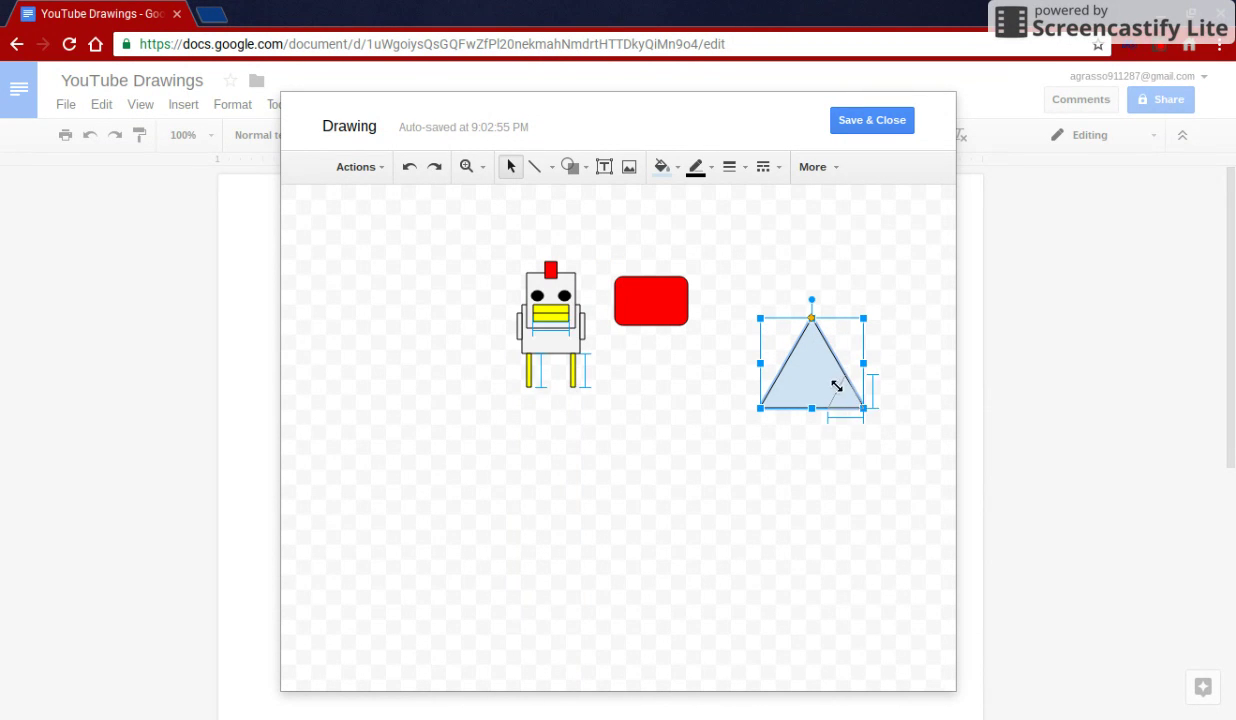
pyautogui.moveTo(847, 403)
pyautogui.mouseDown()
pyautogui.moveTo(841, 386)
pyautogui.moveTo(852, 404)
pyautogui.mouseUp()
pyautogui.click(877, 395)
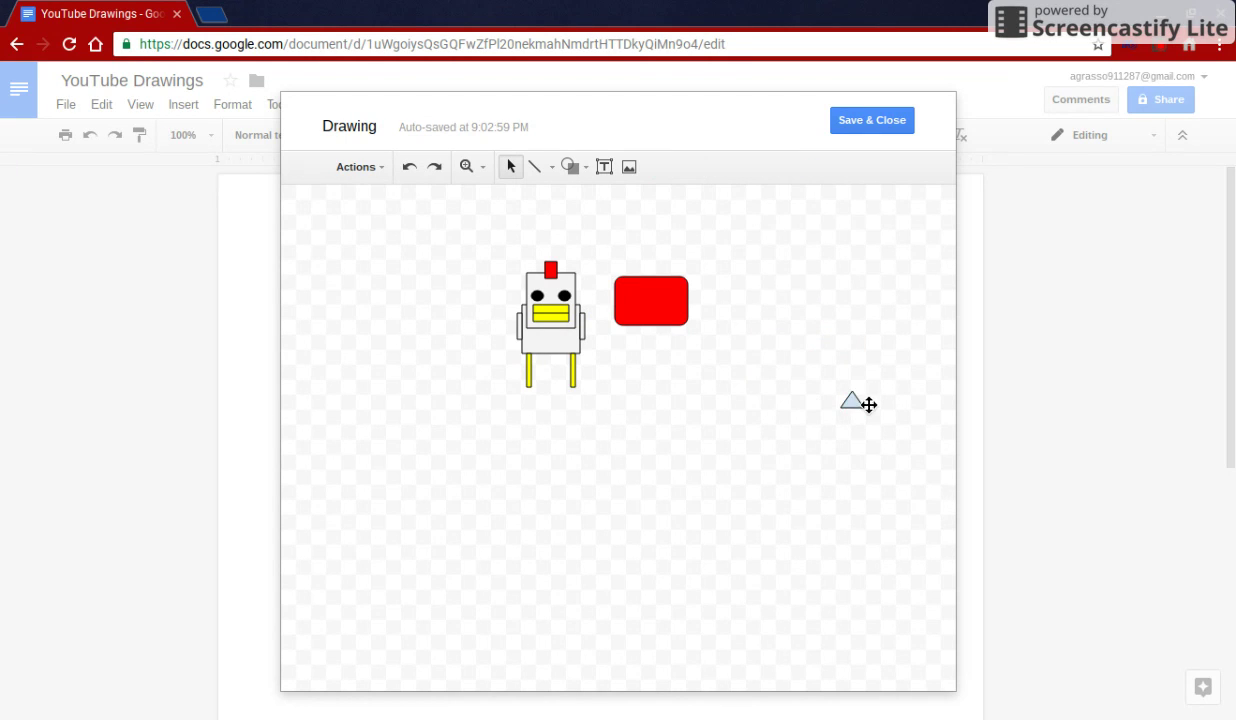
pyautogui.click(857, 407)
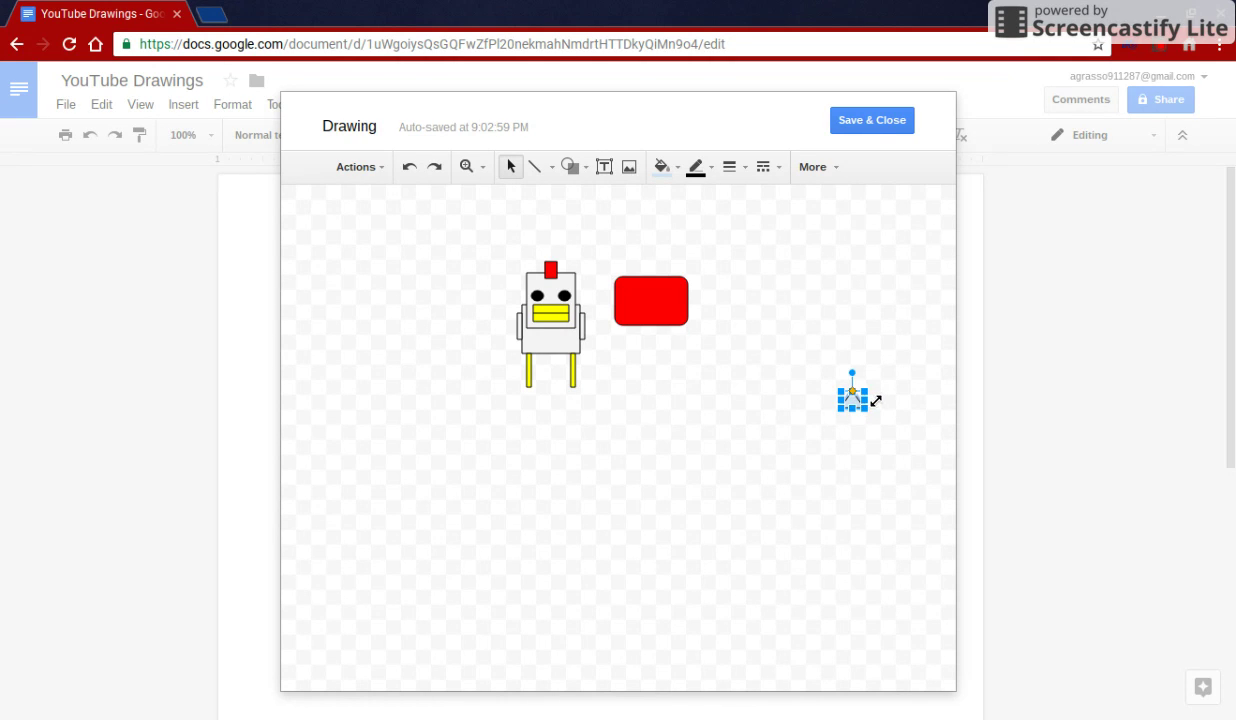
pyautogui.moveTo(875, 401); pyautogui.dragTo(872, 389)
pyautogui.moveTo(854, 363); pyautogui.dragTo(654, 304)
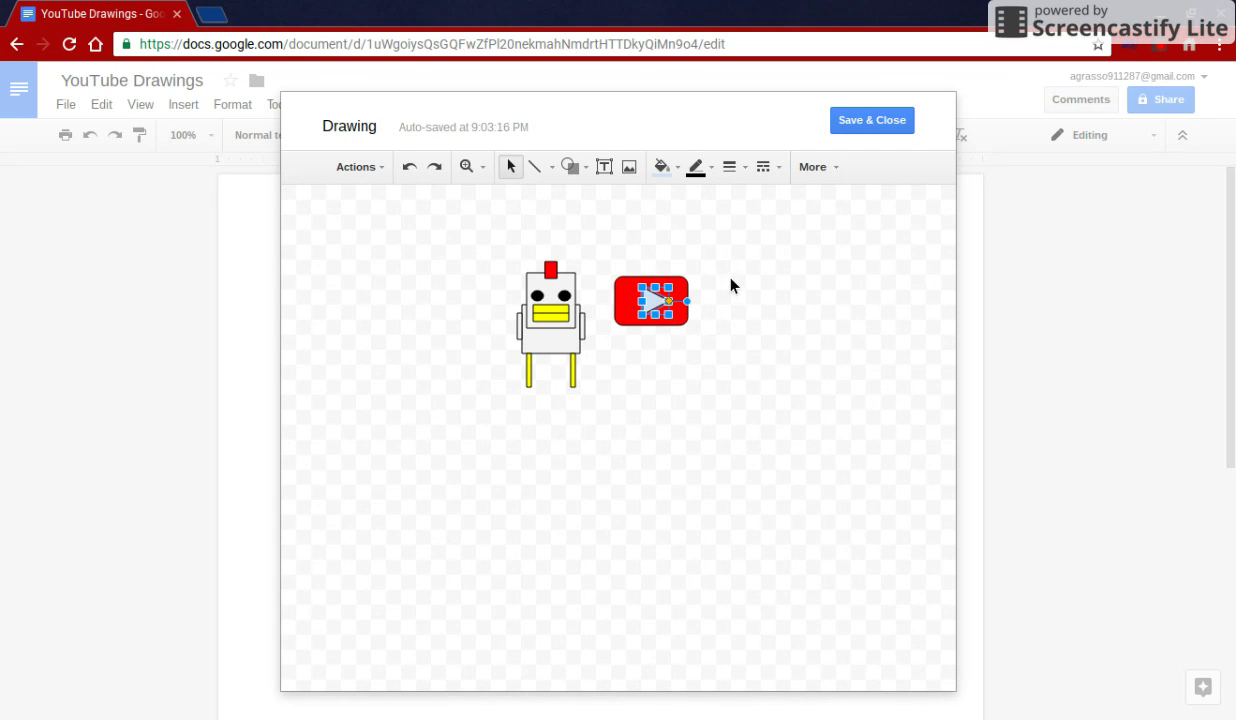
pyautogui.click(676, 170)
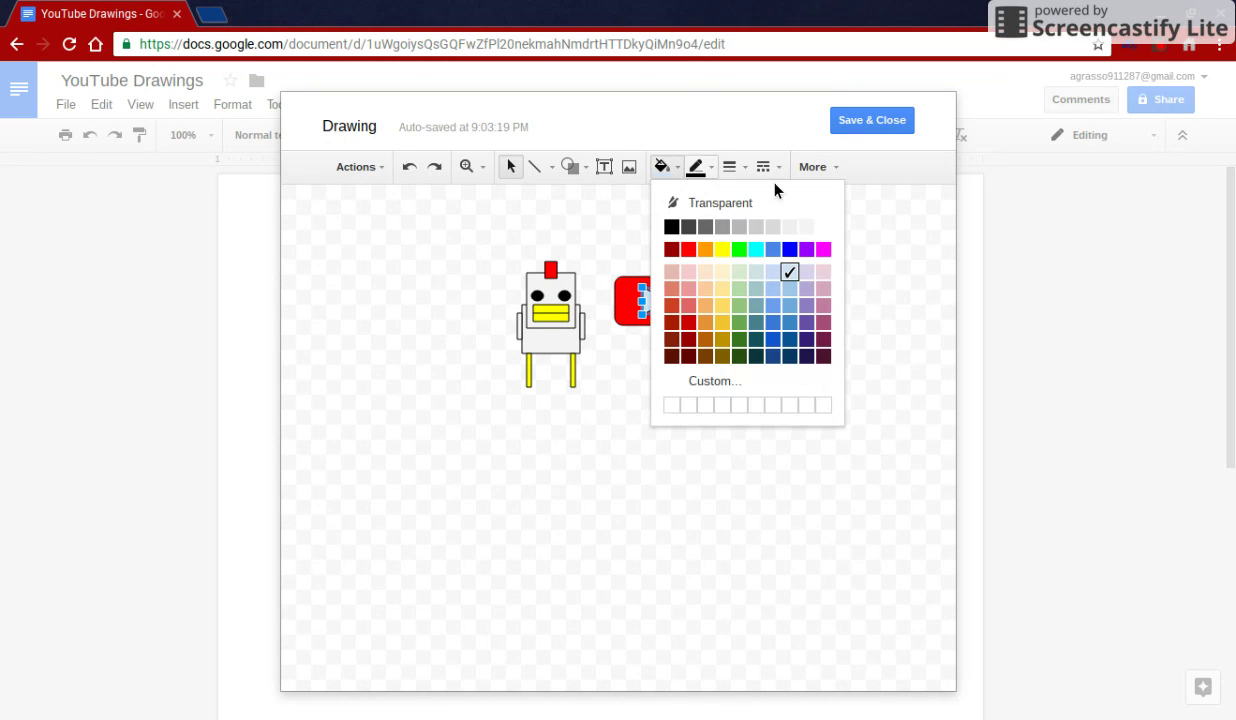
pyautogui.click(805, 228)
pyautogui.click(700, 318)
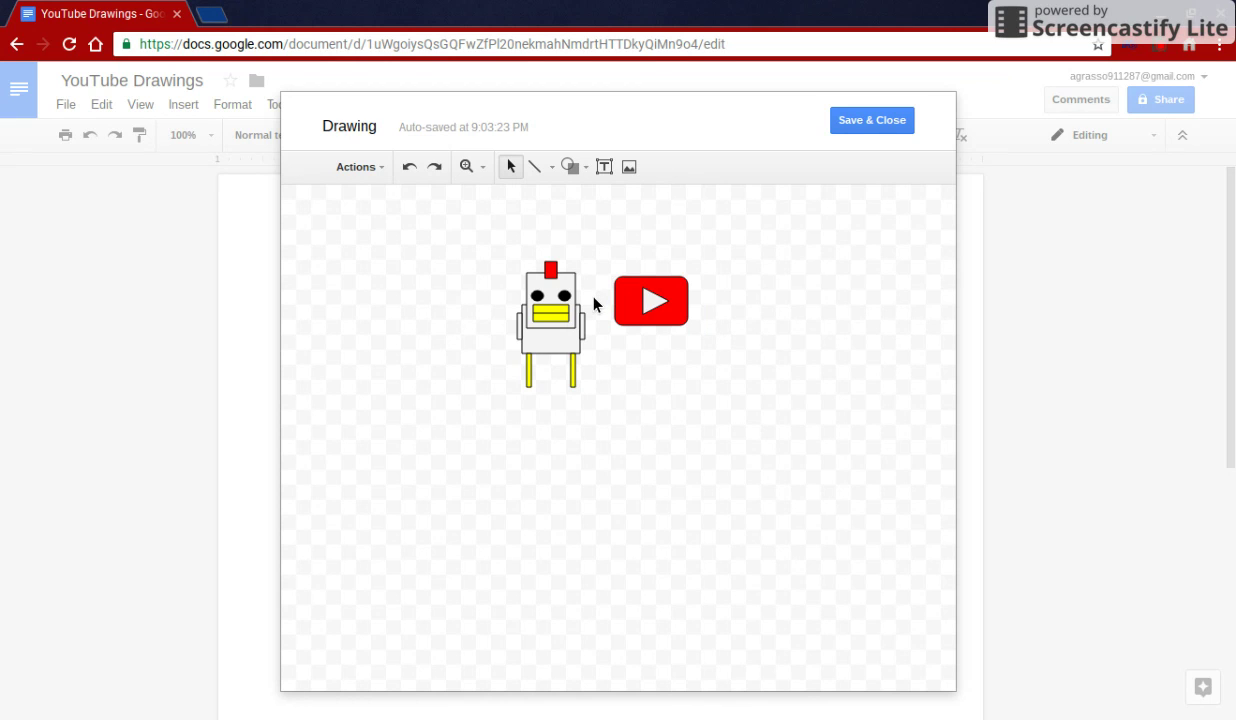
# Draw a tall thin rectangle below the YouTube logo as the post.
pyautogui.click(570, 170)
pyautogui.moveTo(626, 202)
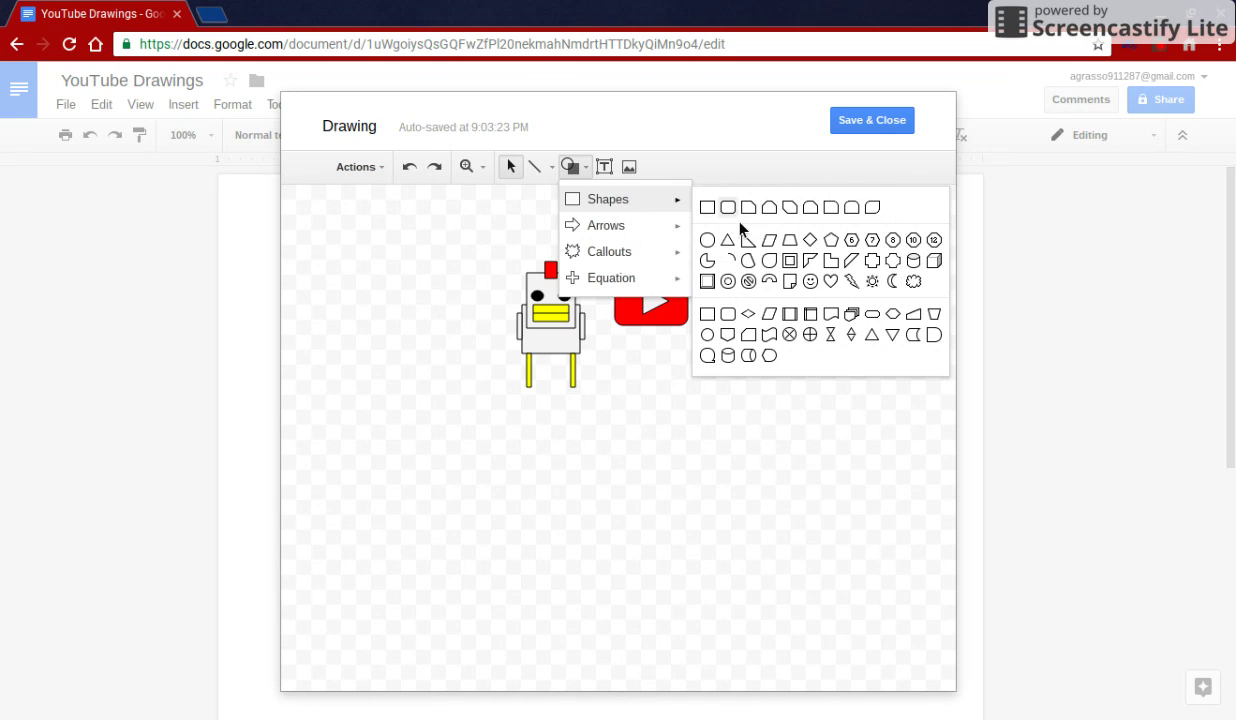
pyautogui.click(707, 207)
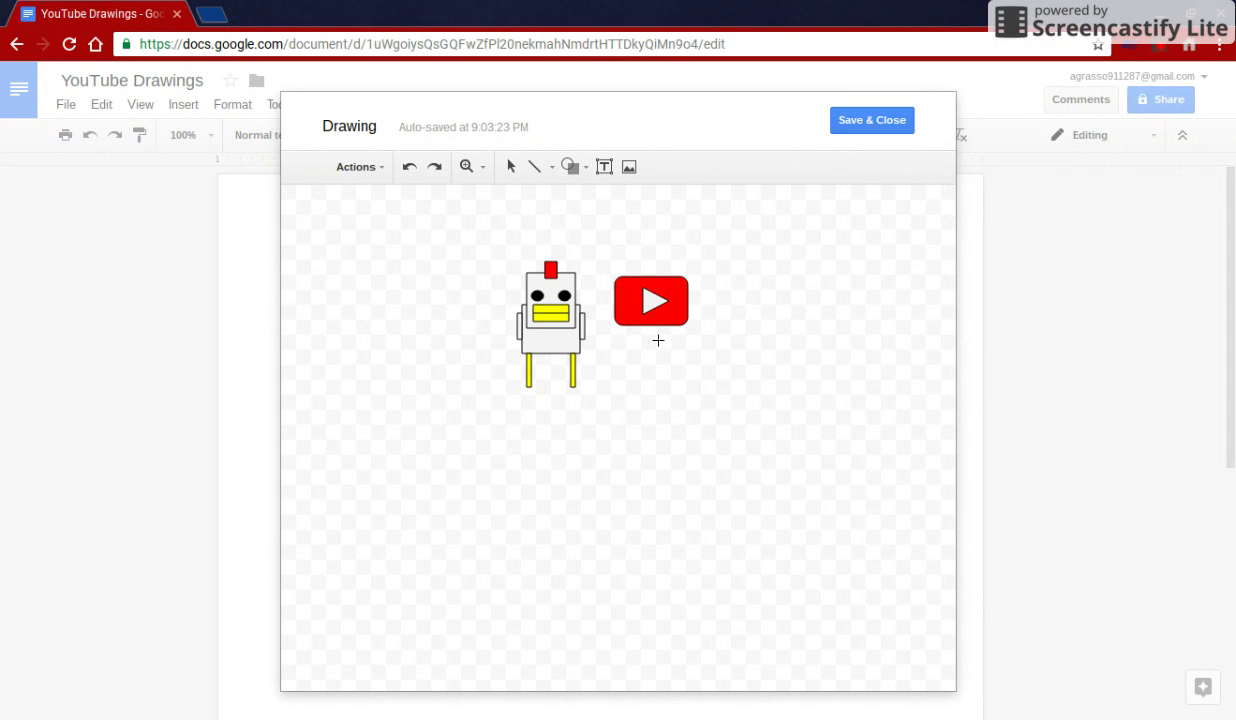
pyautogui.moveTo(645, 325); pyautogui.dragTo(668, 396)
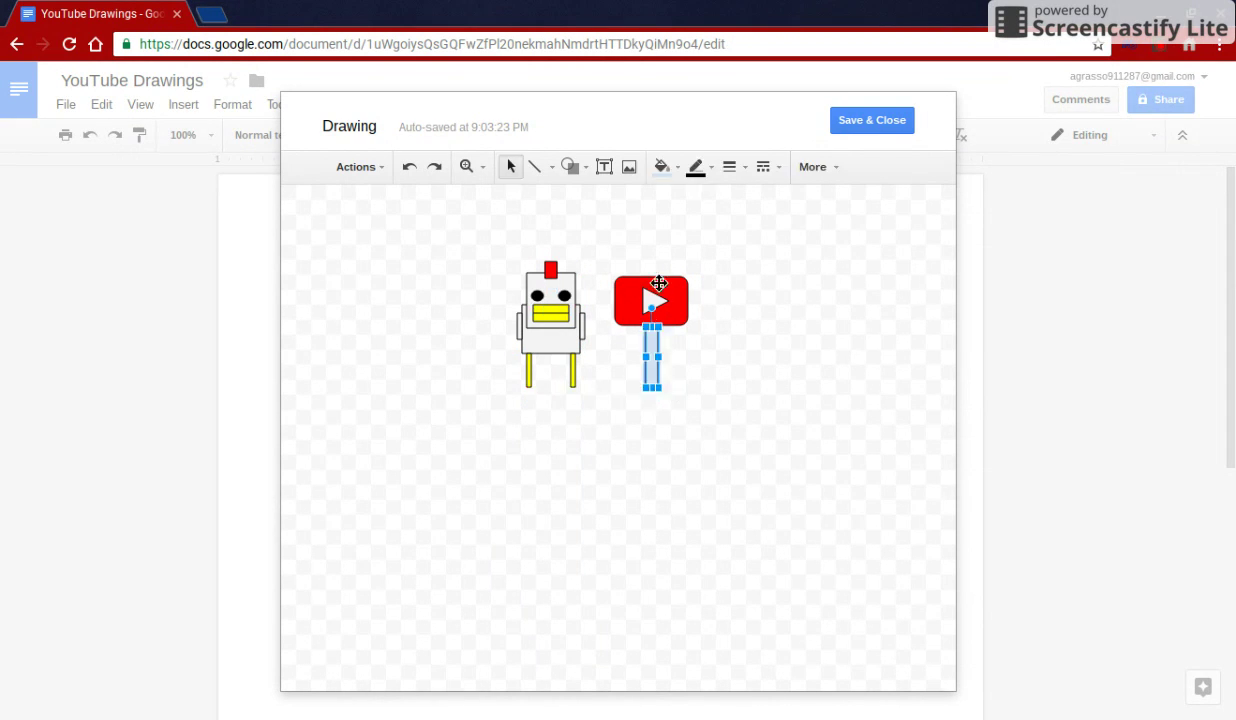
# Try a dark brownish-red fill on the post, then change its fill to black.
pyautogui.click(679, 172)
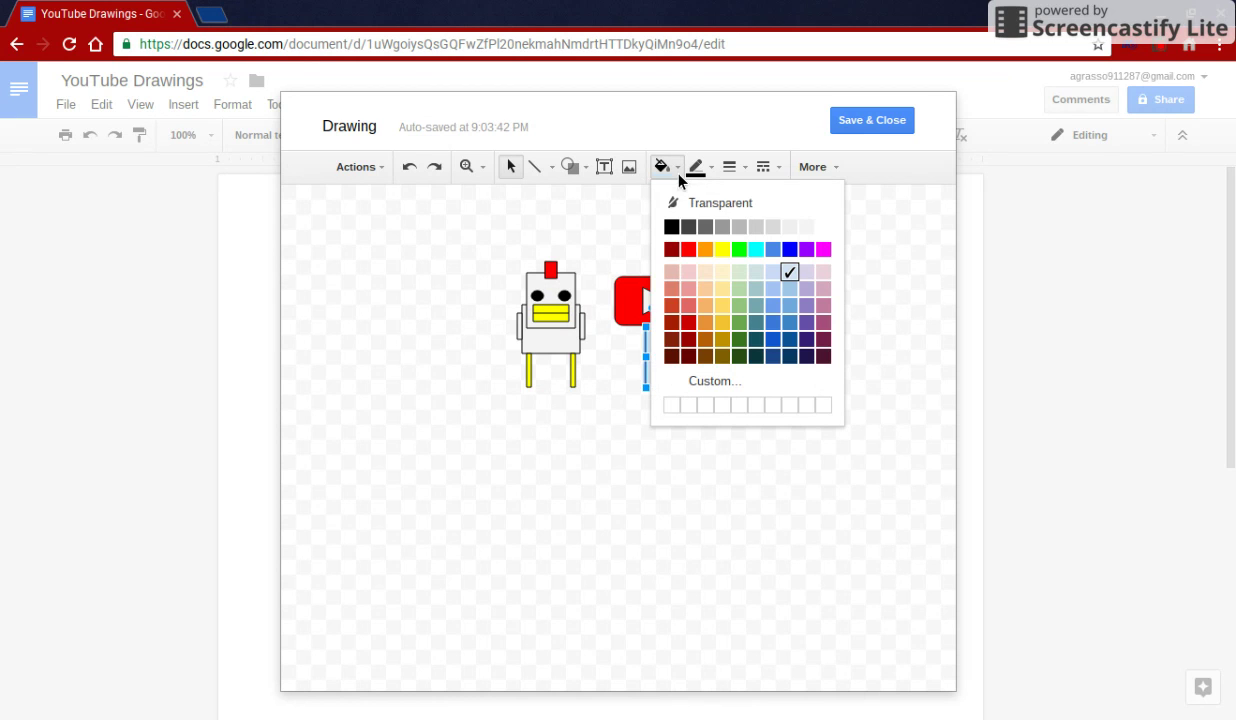
pyautogui.click(672, 339)
pyautogui.click(688, 352)
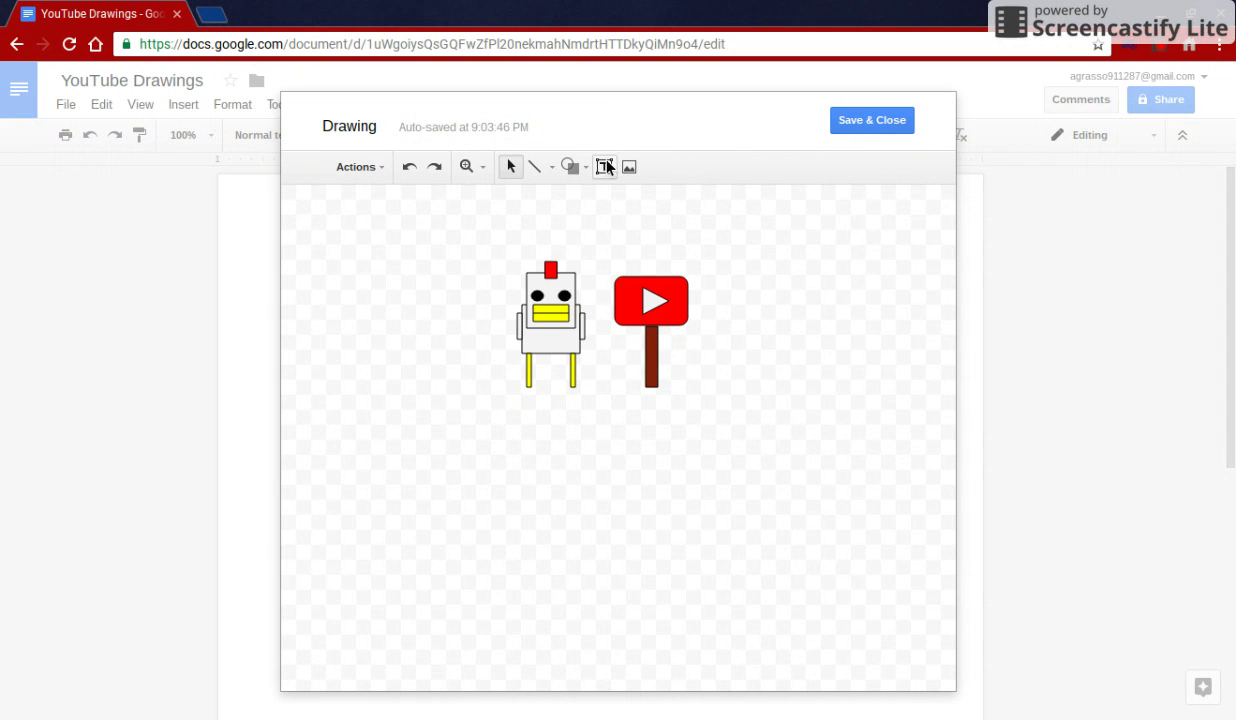
pyautogui.click(573, 170)
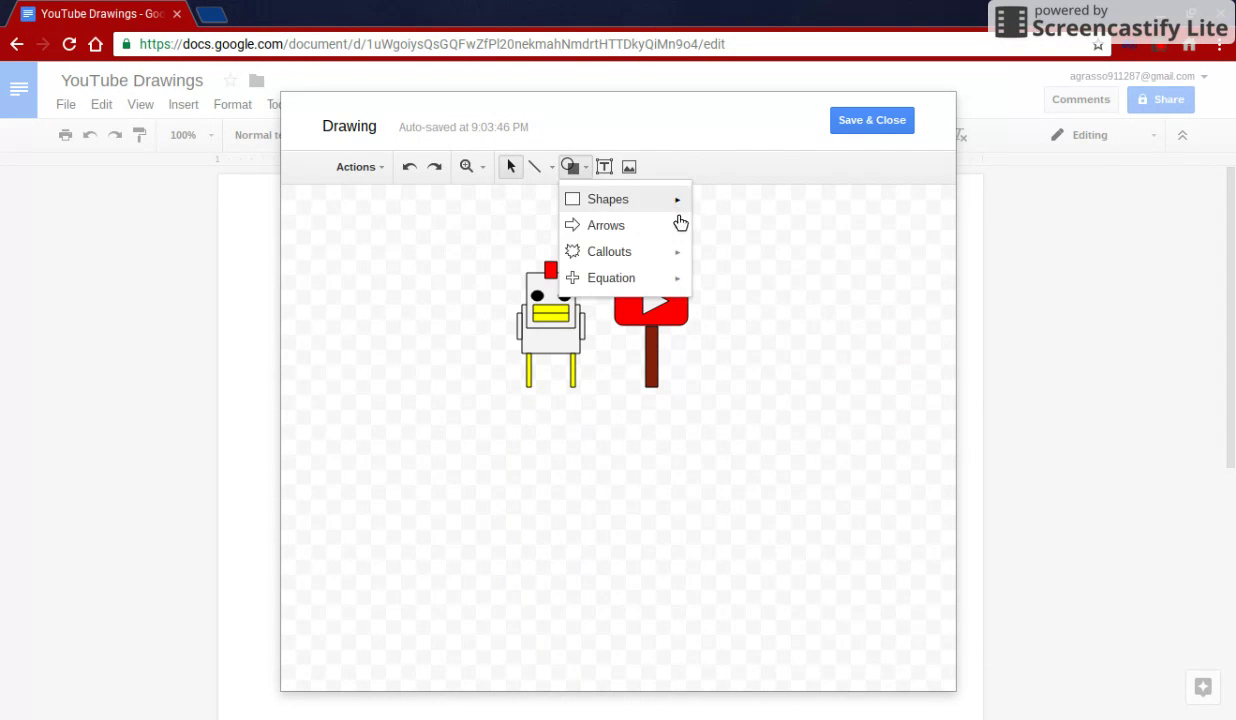
pyautogui.click(654, 368)
pyautogui.click(663, 168)
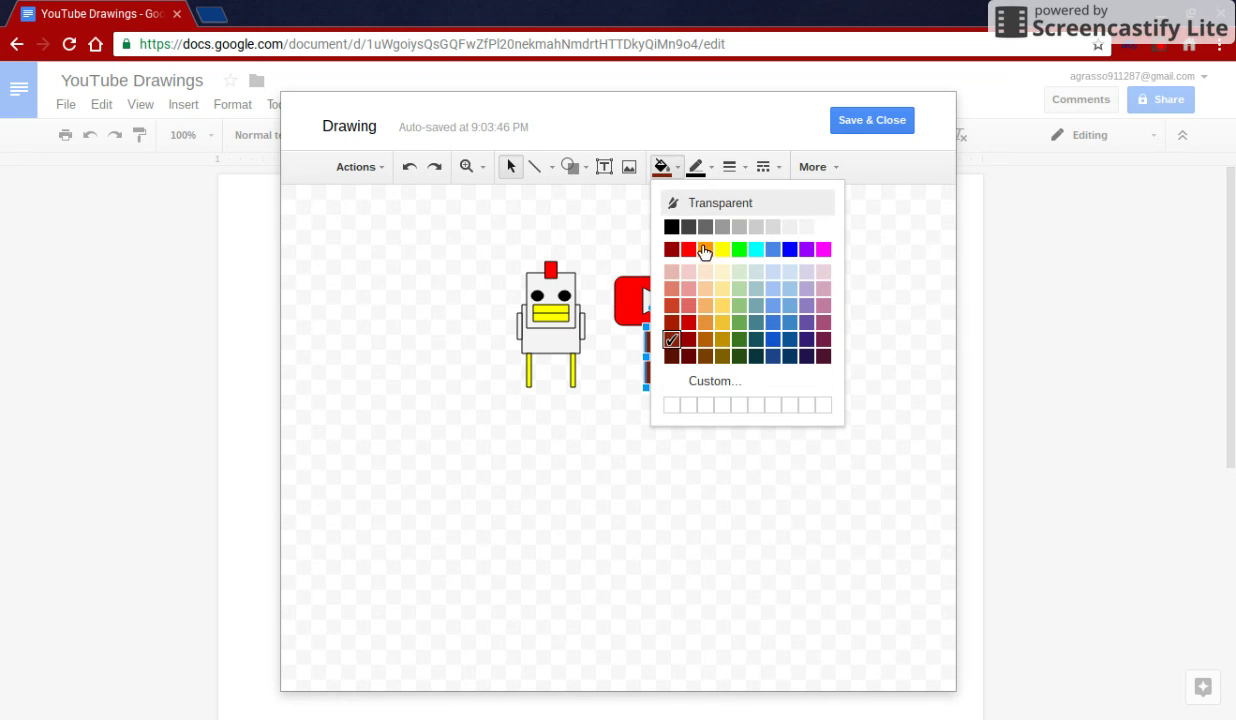
pyautogui.click(672, 228)
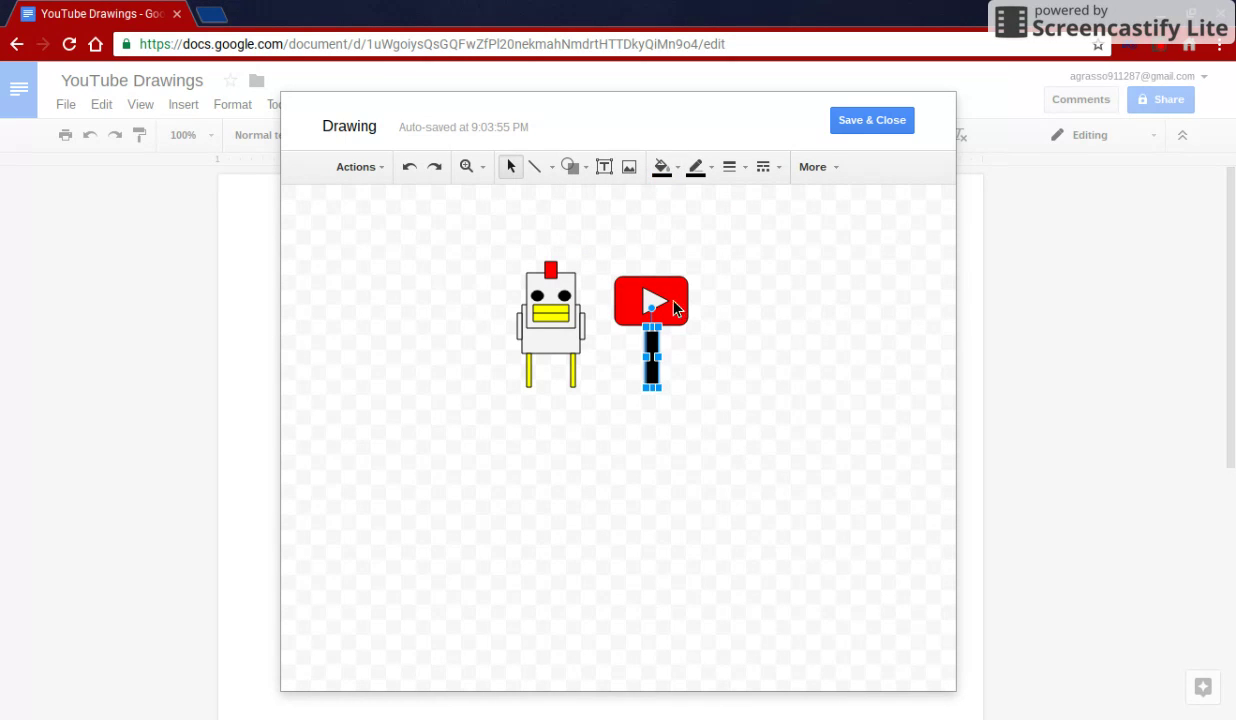
pyautogui.click(625, 225)
# Draw a thin horizontal rectangle across the post under the logo and fill it black.
pyautogui.click(588, 174)
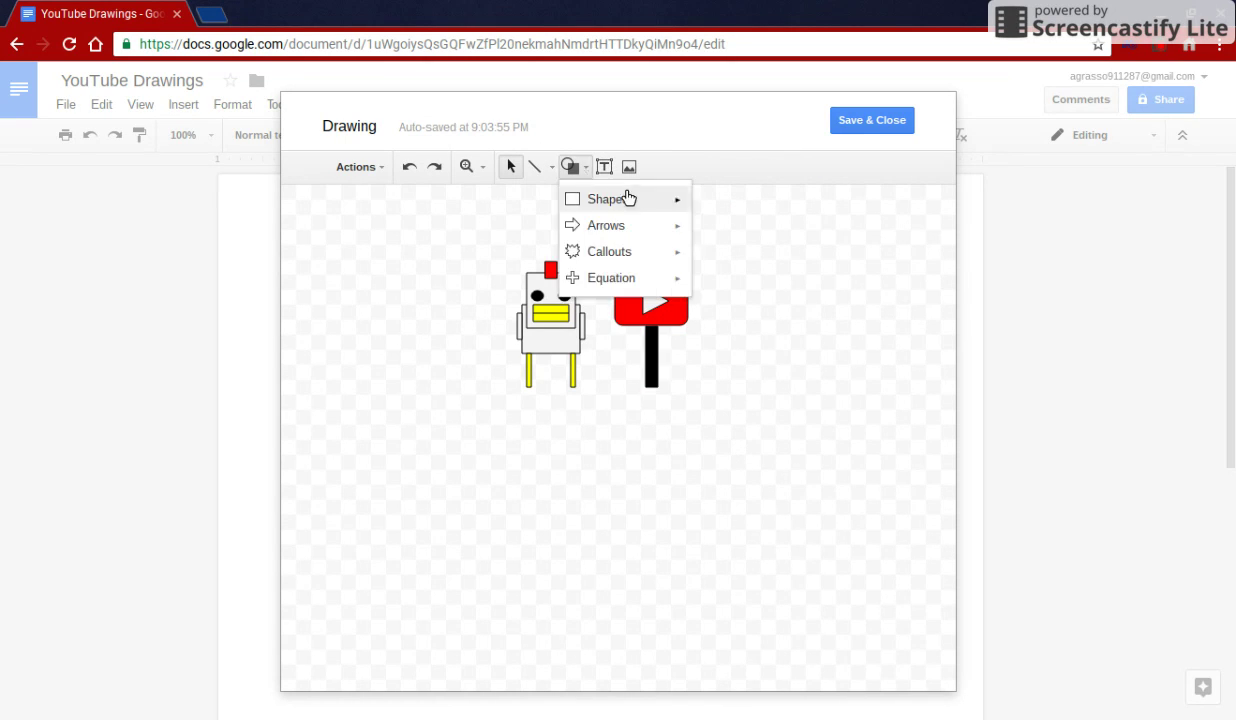
pyautogui.moveTo(629, 199)
pyautogui.click(709, 207)
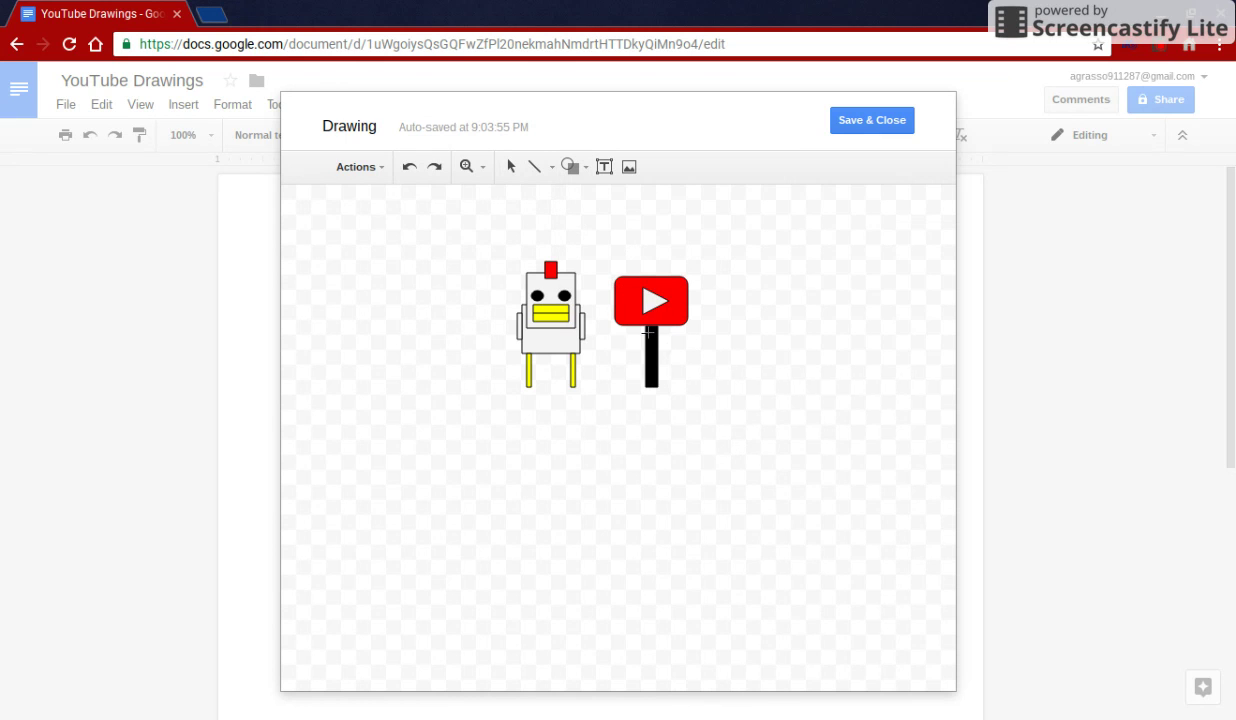
pyautogui.moveTo(635, 339)
pyautogui.mouseDown()
pyautogui.moveTo(691, 346)
pyautogui.moveTo(668, 342)
pyautogui.mouseUp()
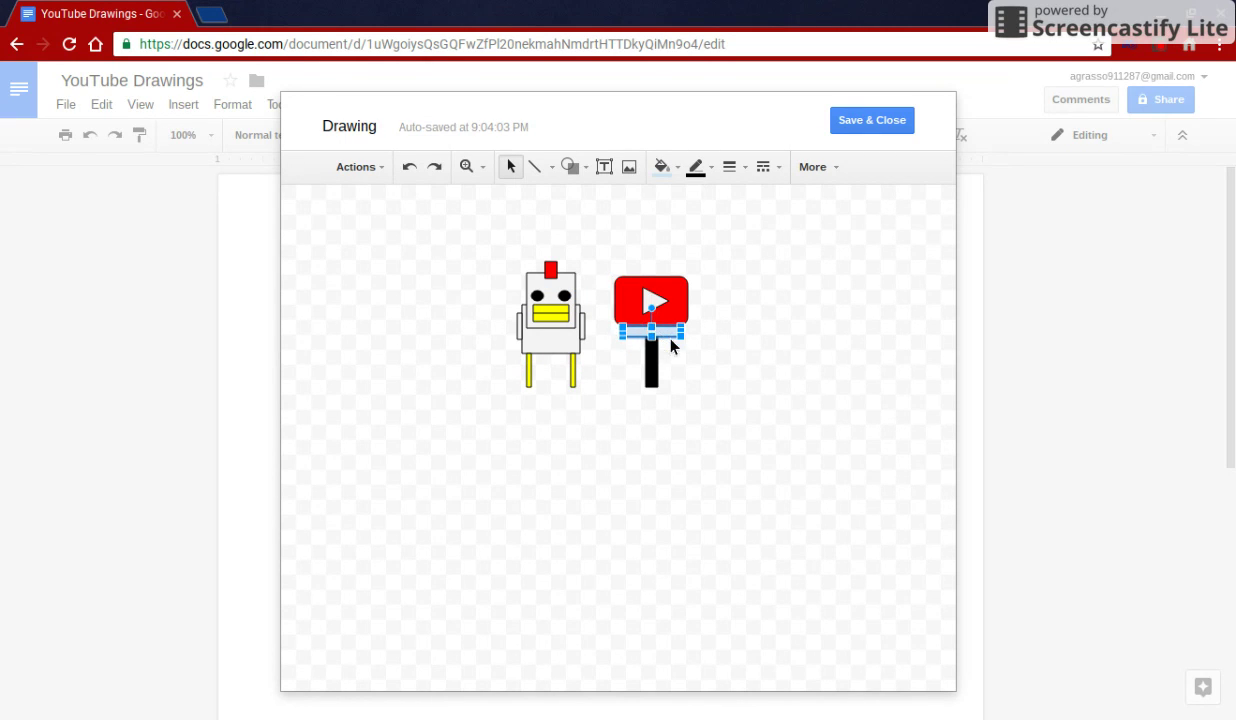
pyautogui.click(659, 169)
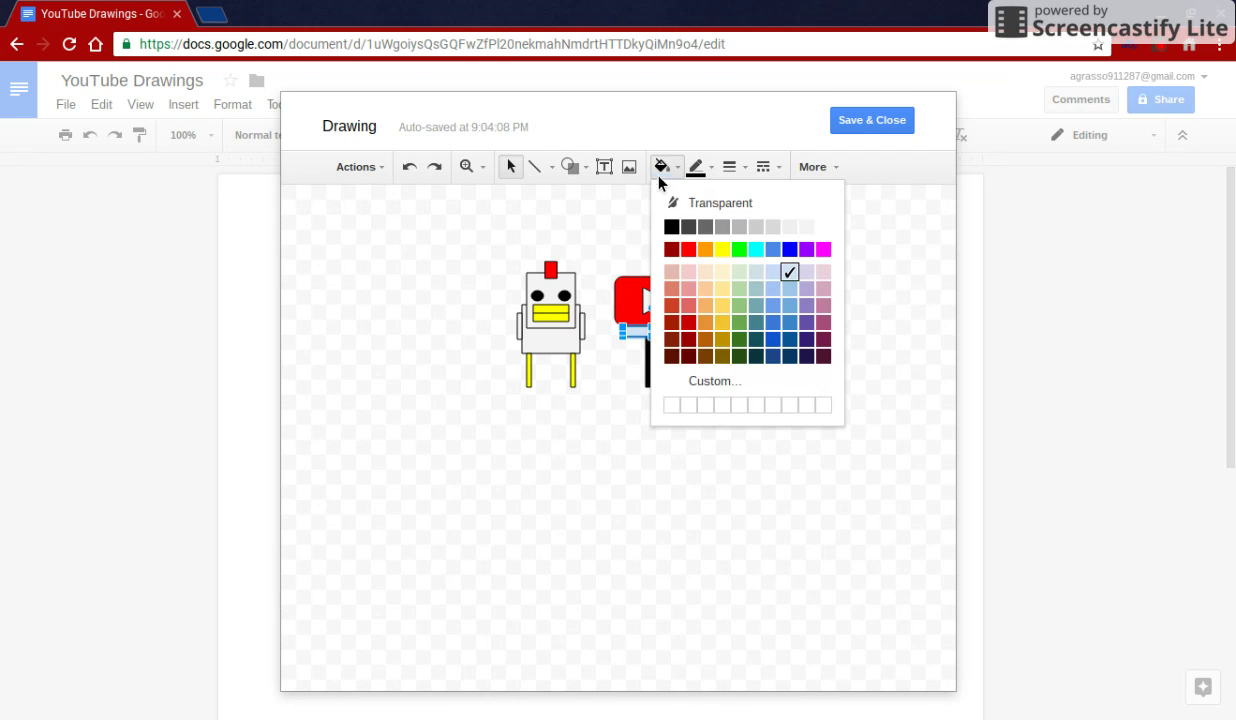
pyautogui.click(668, 226)
pyautogui.click(733, 280)
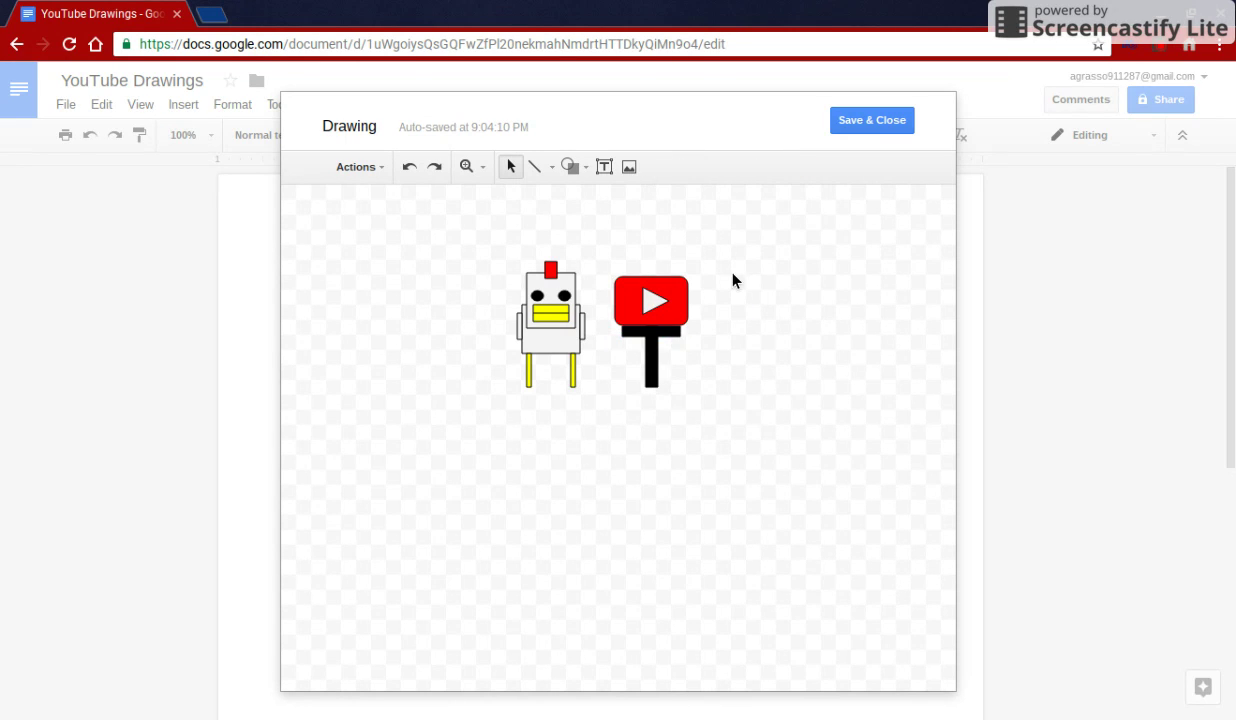
# Nudge the black crossbar into alignment under the logo.
pyautogui.rightClick(652, 358)
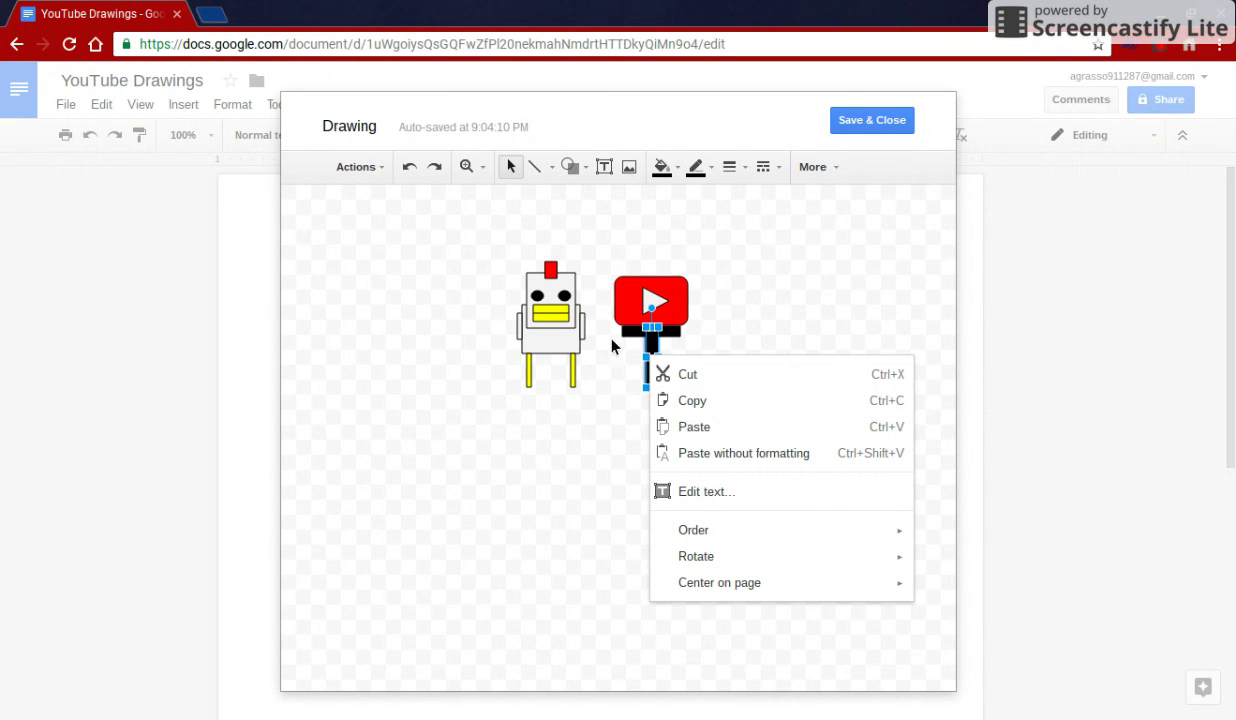
pyautogui.click(808, 341)
pyautogui.moveTo(660, 340); pyautogui.dragTo(661, 341)
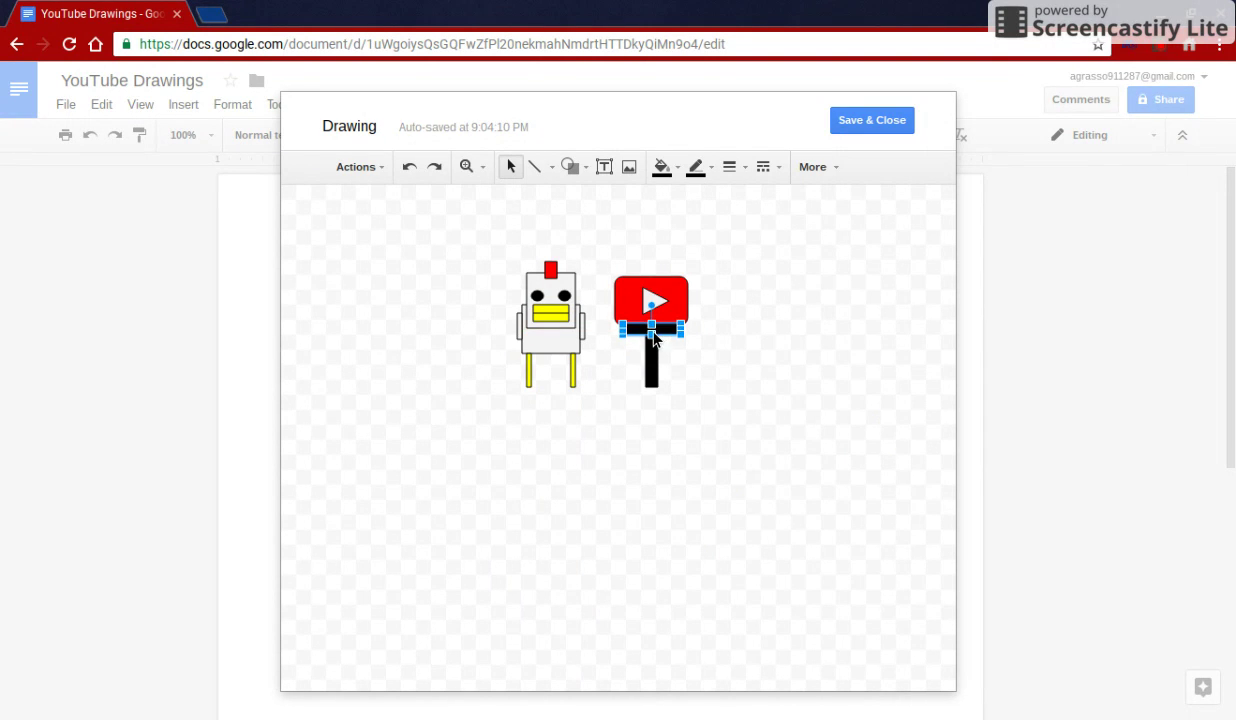
pyautogui.click(723, 344)
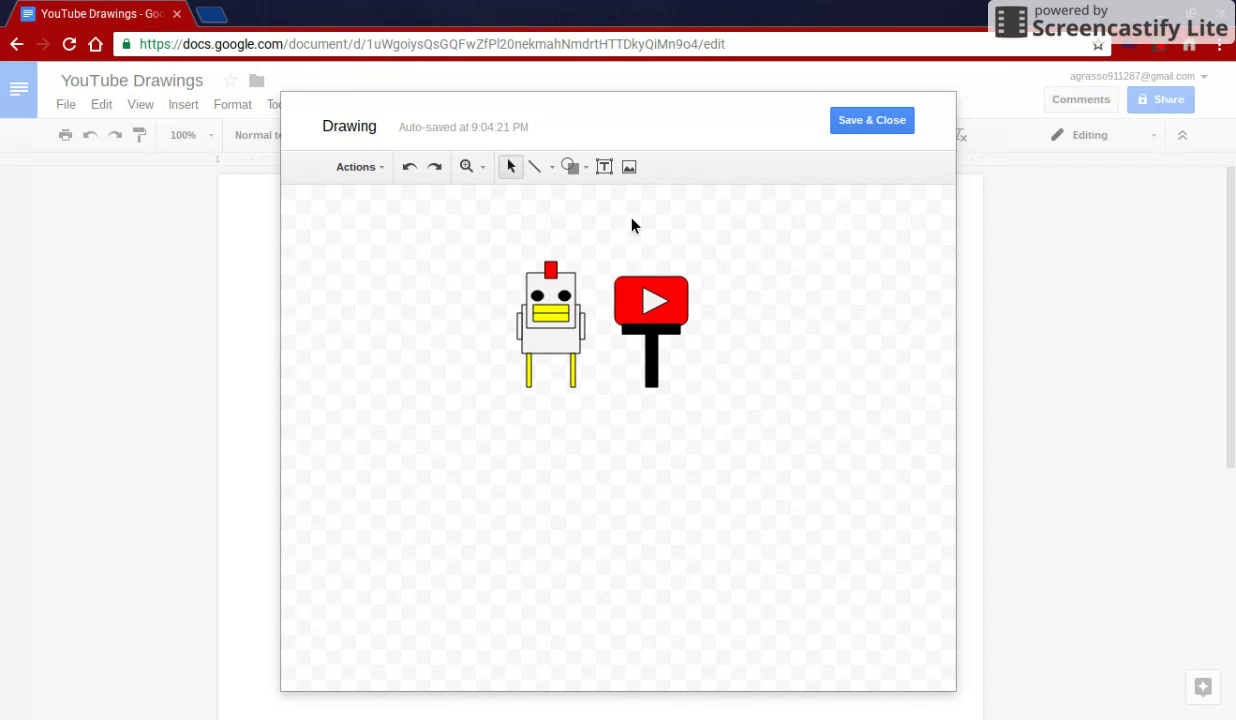
# Draw a right triangle below the post, shrink it, then delete it.
pyautogui.click(584, 170)
pyautogui.moveTo(621, 202)
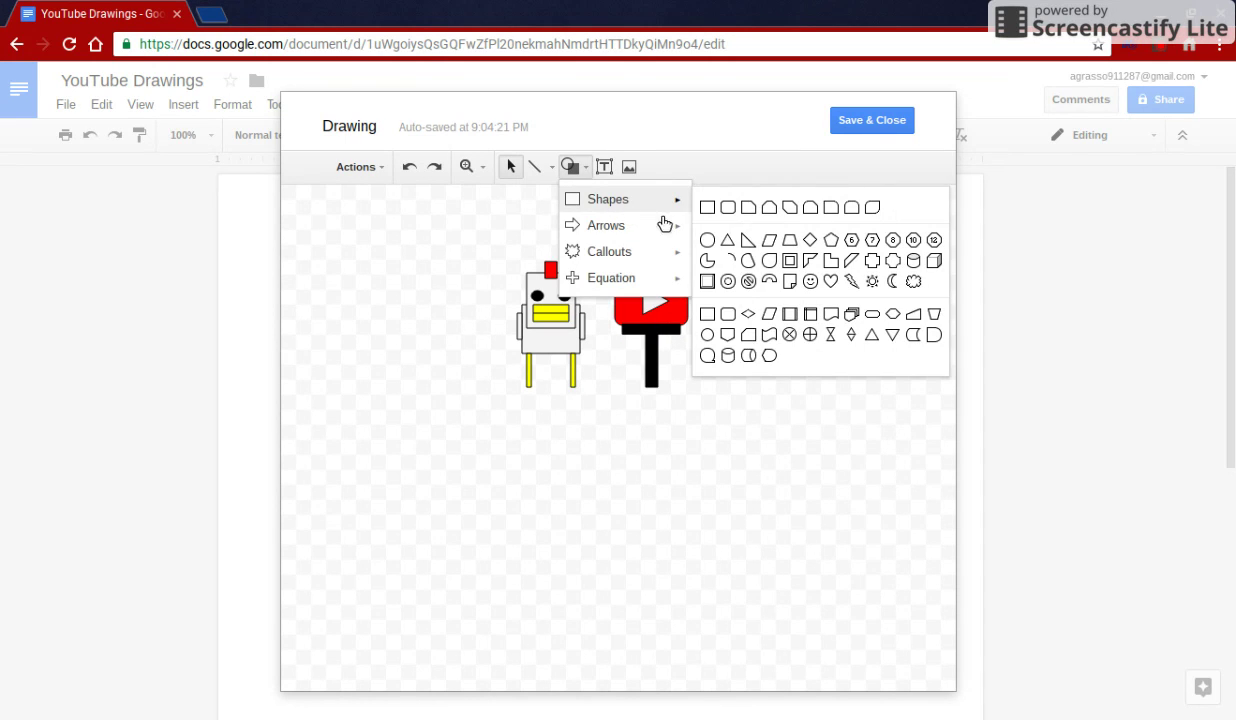
pyautogui.click(720, 221)
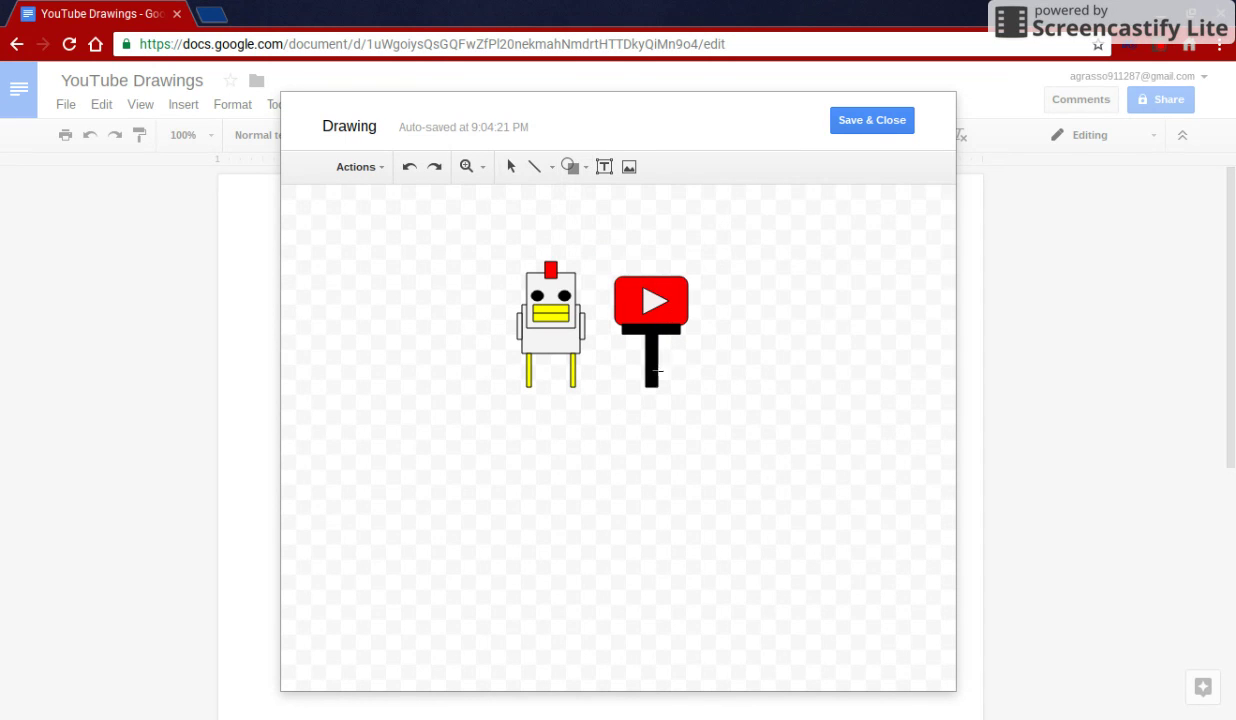
pyautogui.click(606, 168)
pyautogui.click(571, 168)
pyautogui.moveTo(640, 206)
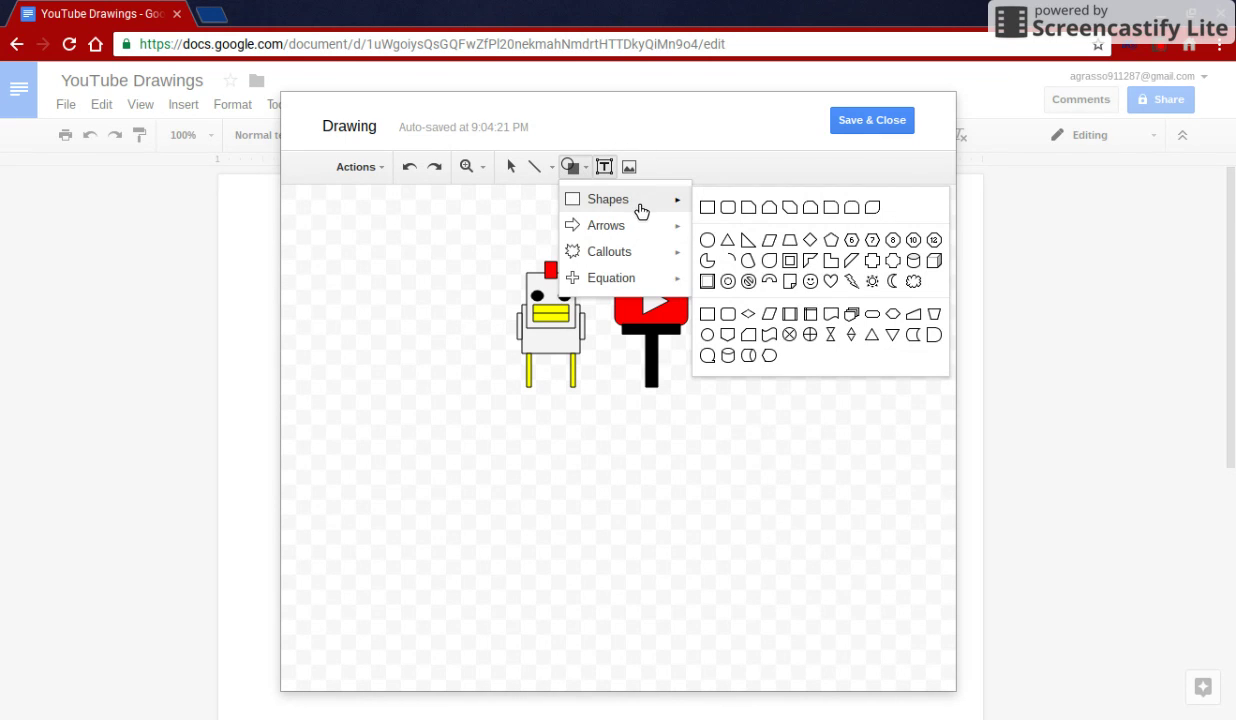
pyautogui.click(855, 262)
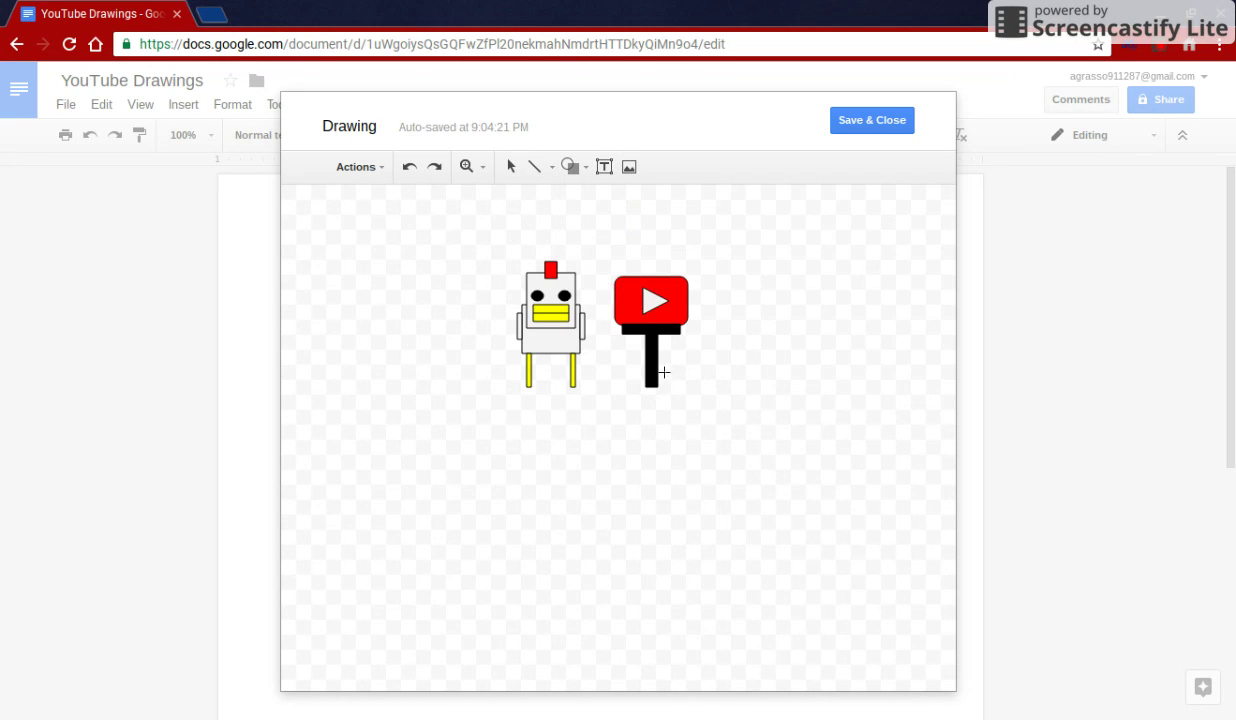
pyautogui.moveTo(653, 364); pyautogui.dragTo(743, 454)
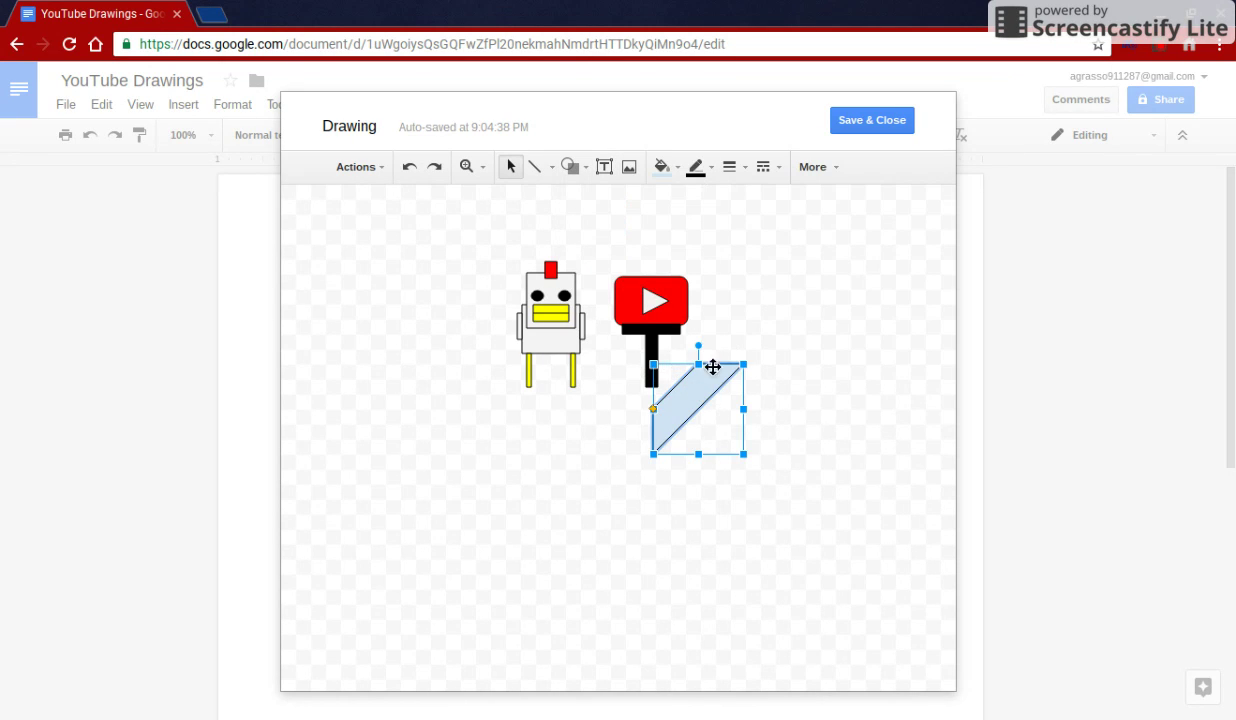
pyautogui.moveTo(750, 370); pyautogui.dragTo(682, 421)
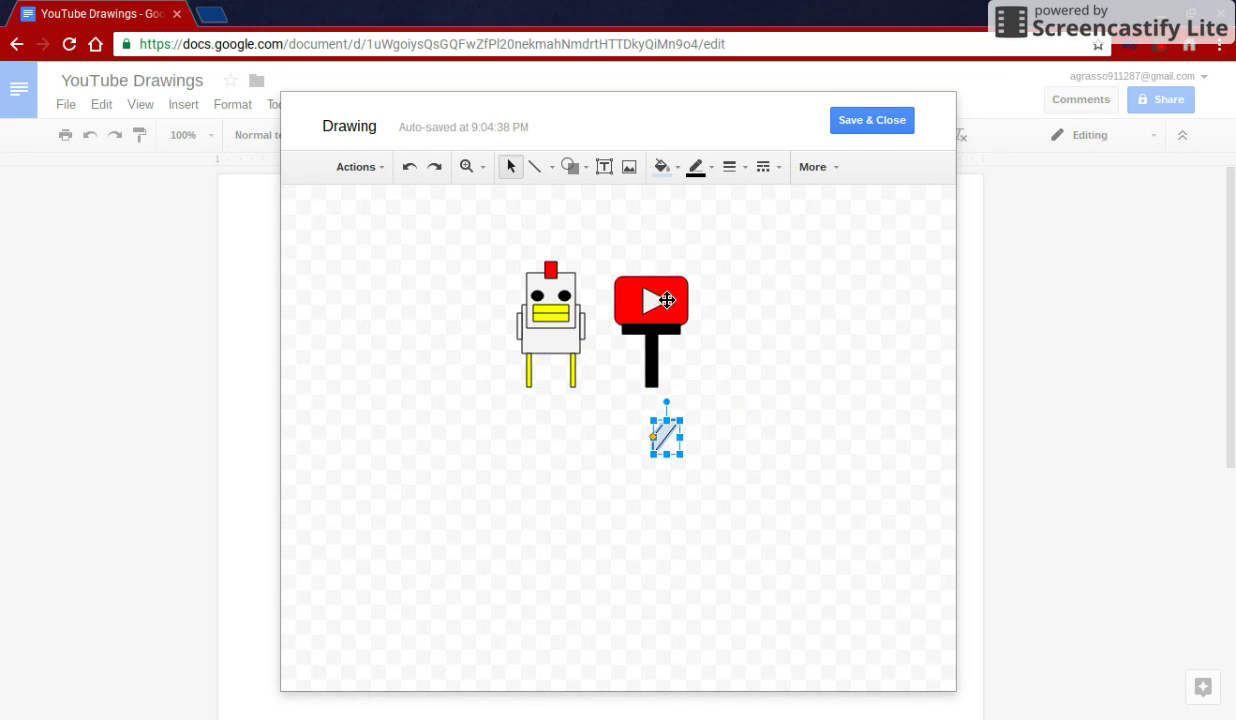
pyautogui.press('Delete')
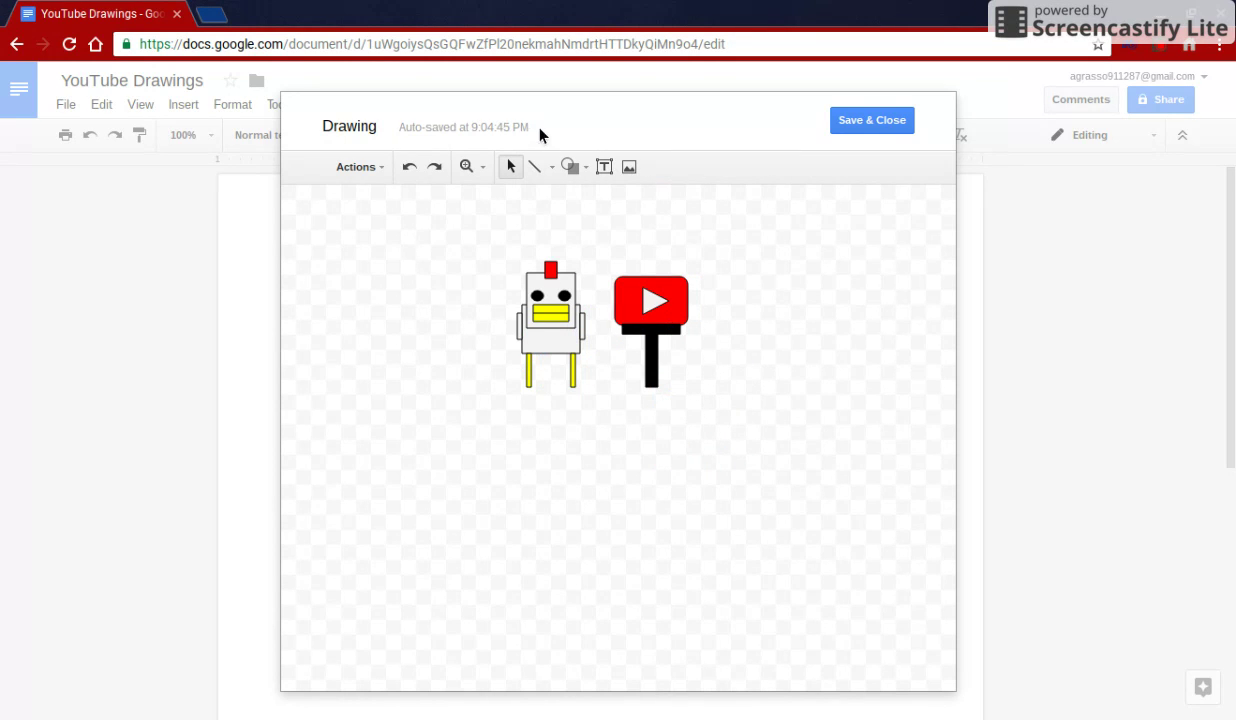
# Draw a trapezoid at the foot of the post, shrink it to fit, and fill it black.
pyautogui.click(576, 174)
pyautogui.moveTo(659, 207)
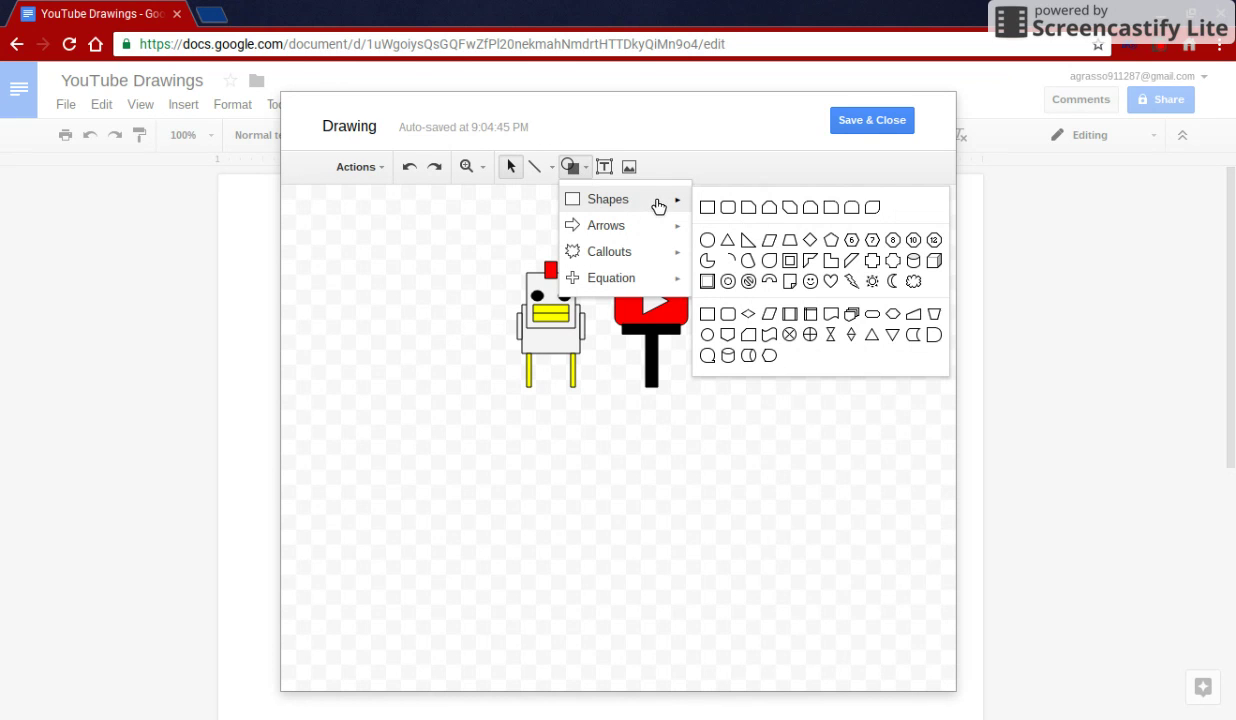
pyautogui.click(792, 242)
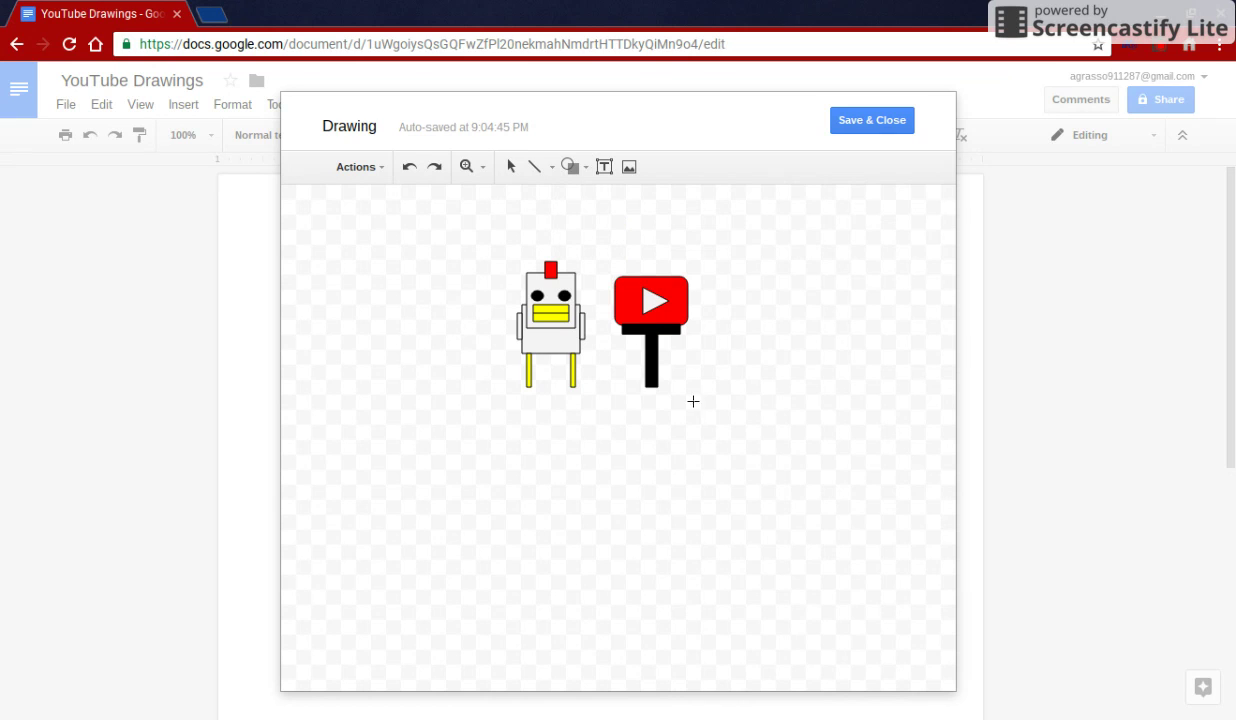
pyautogui.moveTo(651, 359); pyautogui.dragTo(772, 450)
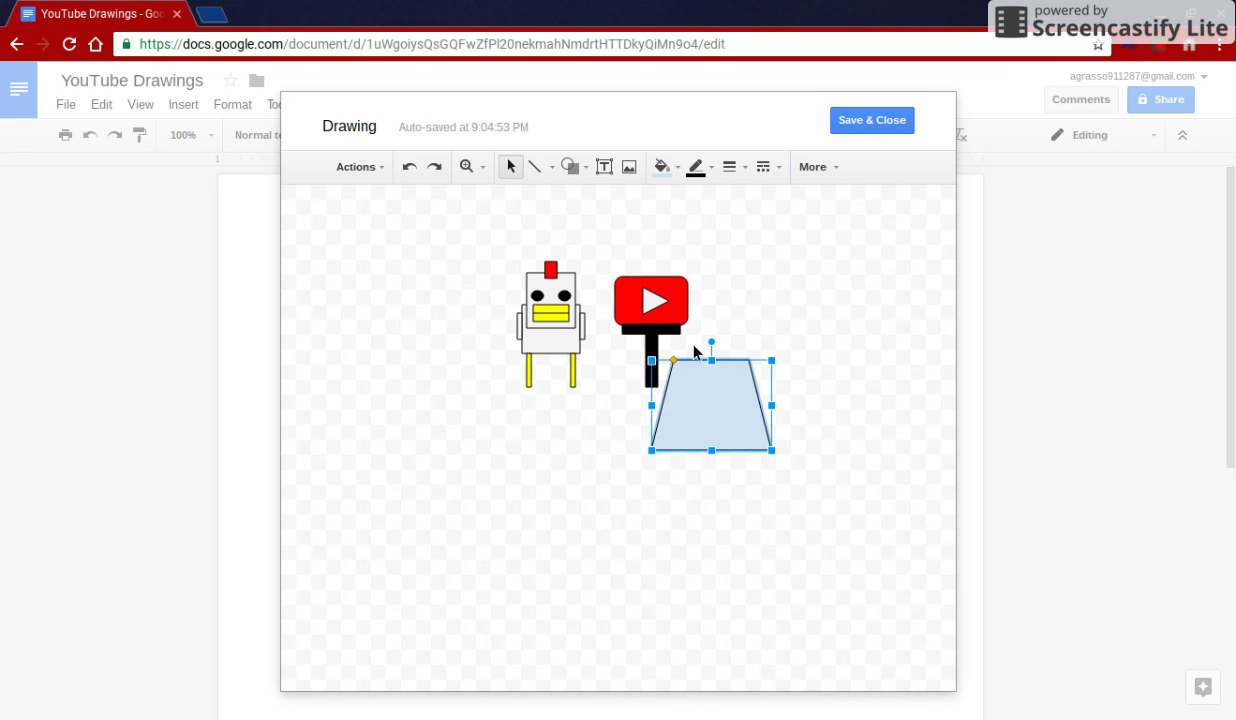
pyautogui.moveTo(661, 368)
pyautogui.mouseDown()
pyautogui.moveTo(727, 432)
pyautogui.moveTo(656, 385)
pyautogui.mouseUp()
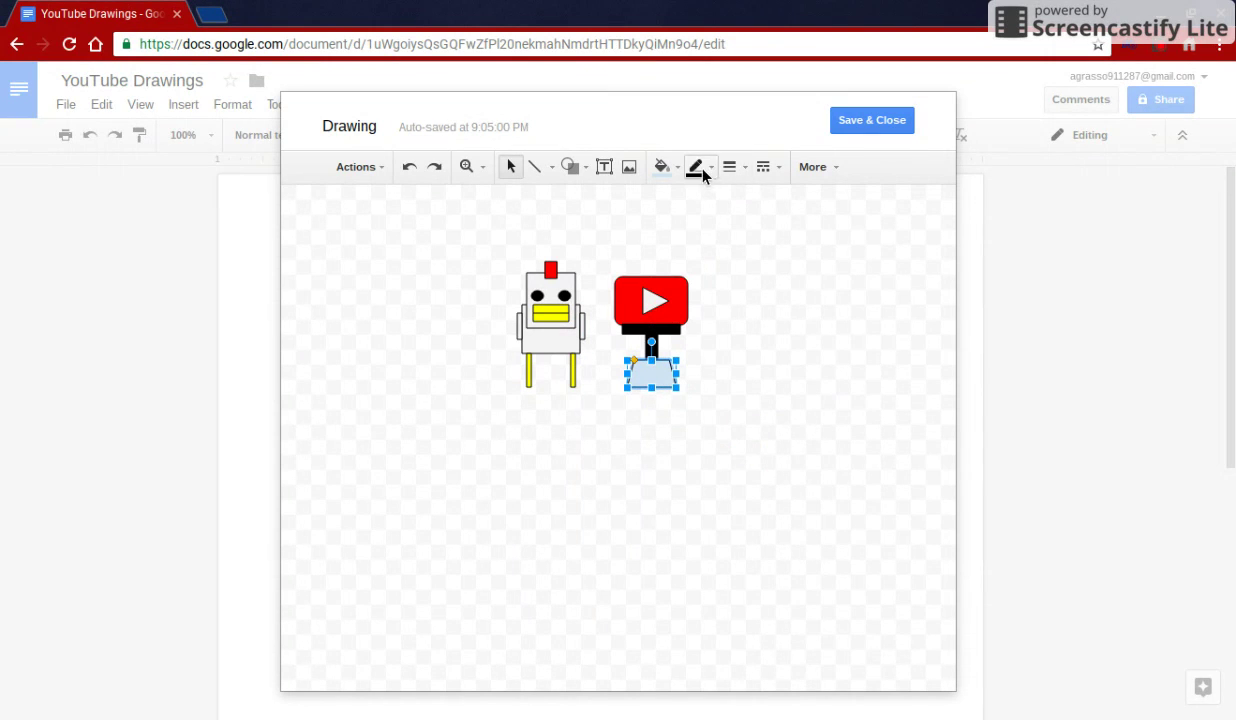
pyautogui.click(675, 170)
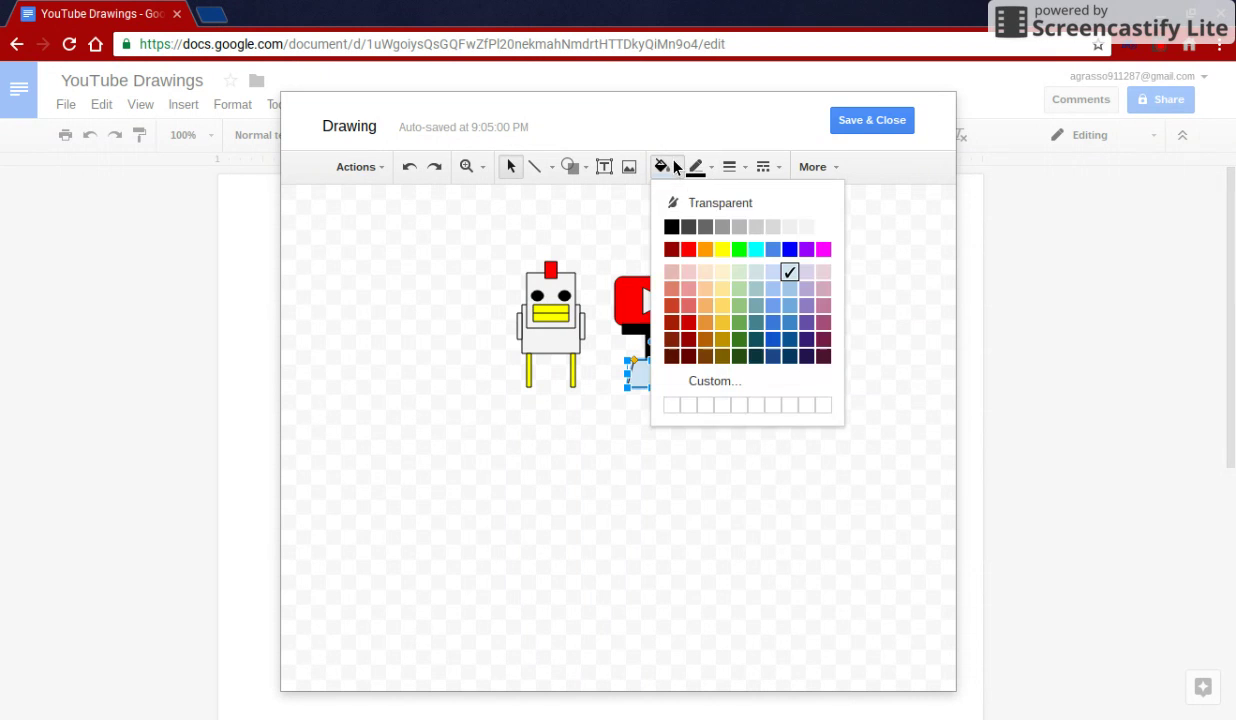
pyautogui.click(666, 225)
pyautogui.click(738, 274)
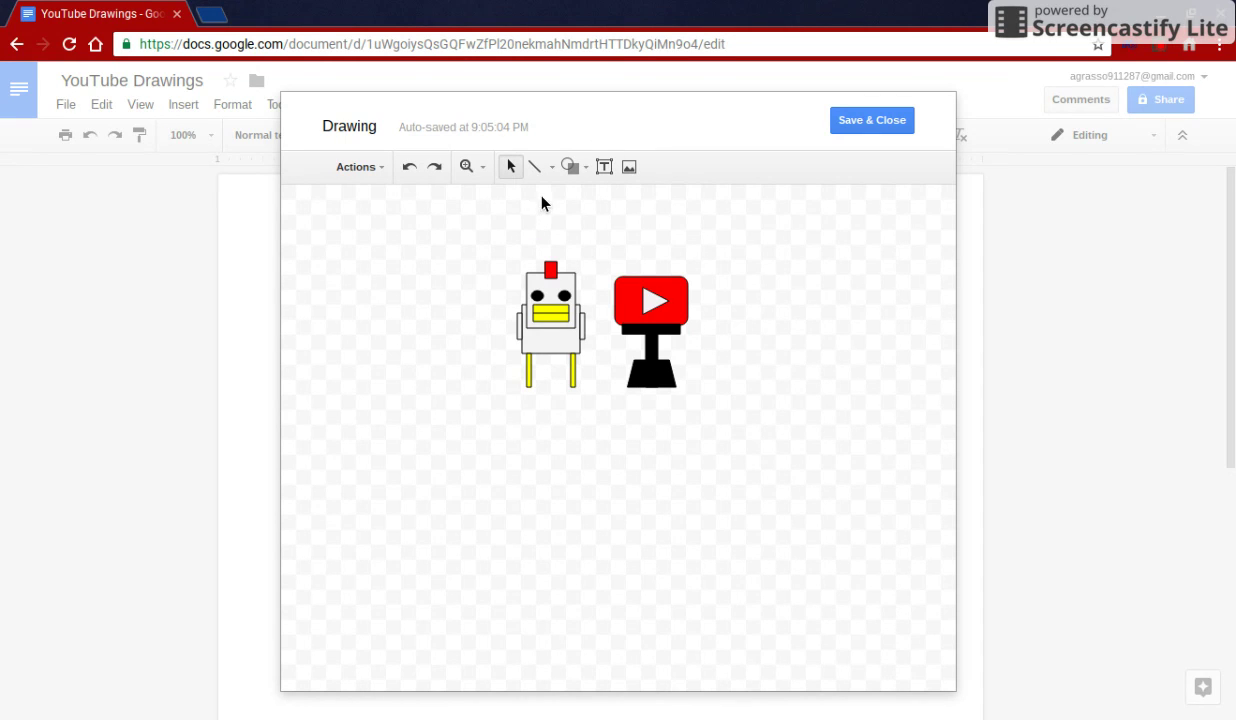
# Add a text box below the figures, then resize and move it to span the chicken and stand.
pyautogui.click(604, 166)
pyautogui.click(576, 424)
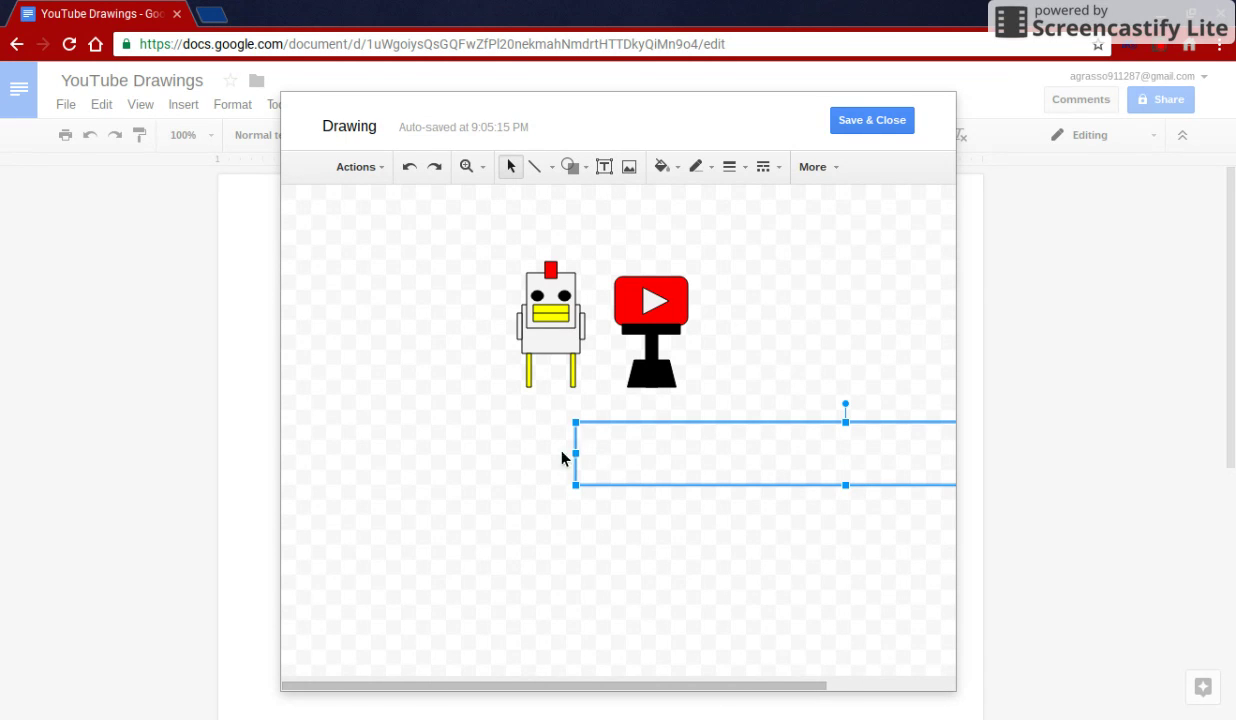
pyautogui.hscroll(3, 583, 461)
pyautogui.moveTo(450, 453); pyautogui.dragTo(474, 453)
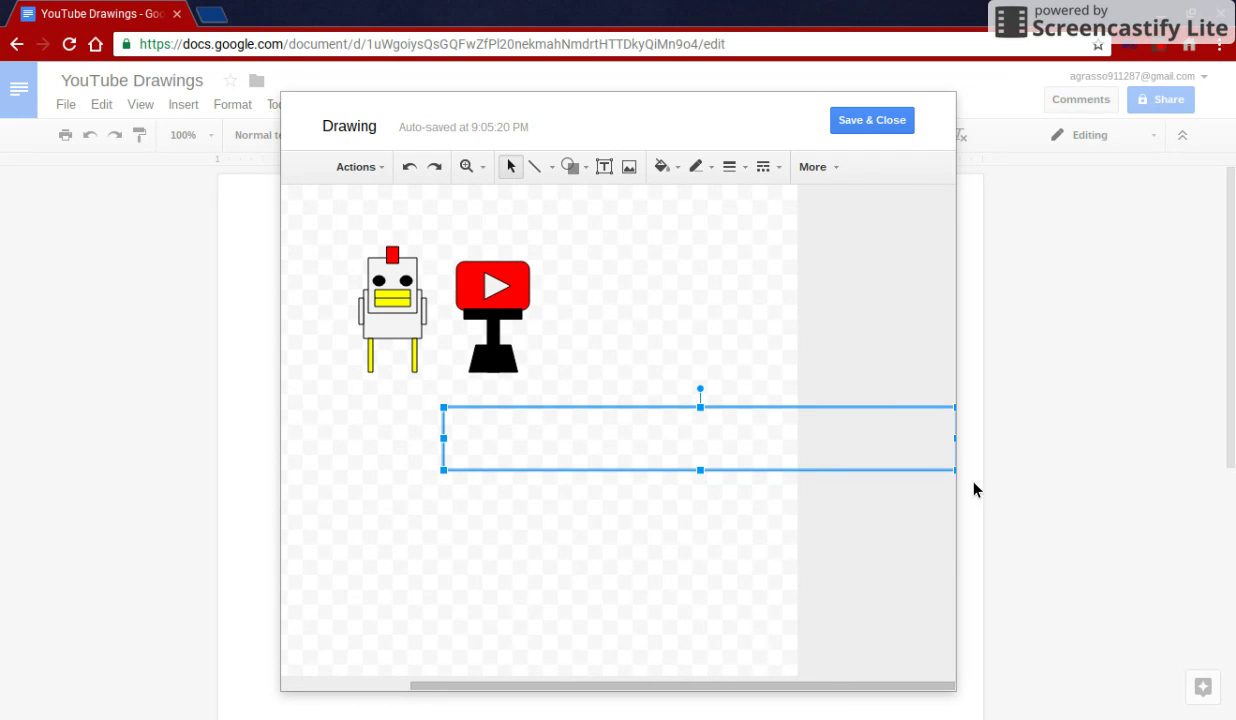
pyautogui.moveTo(958, 444); pyautogui.dragTo(548, 438)
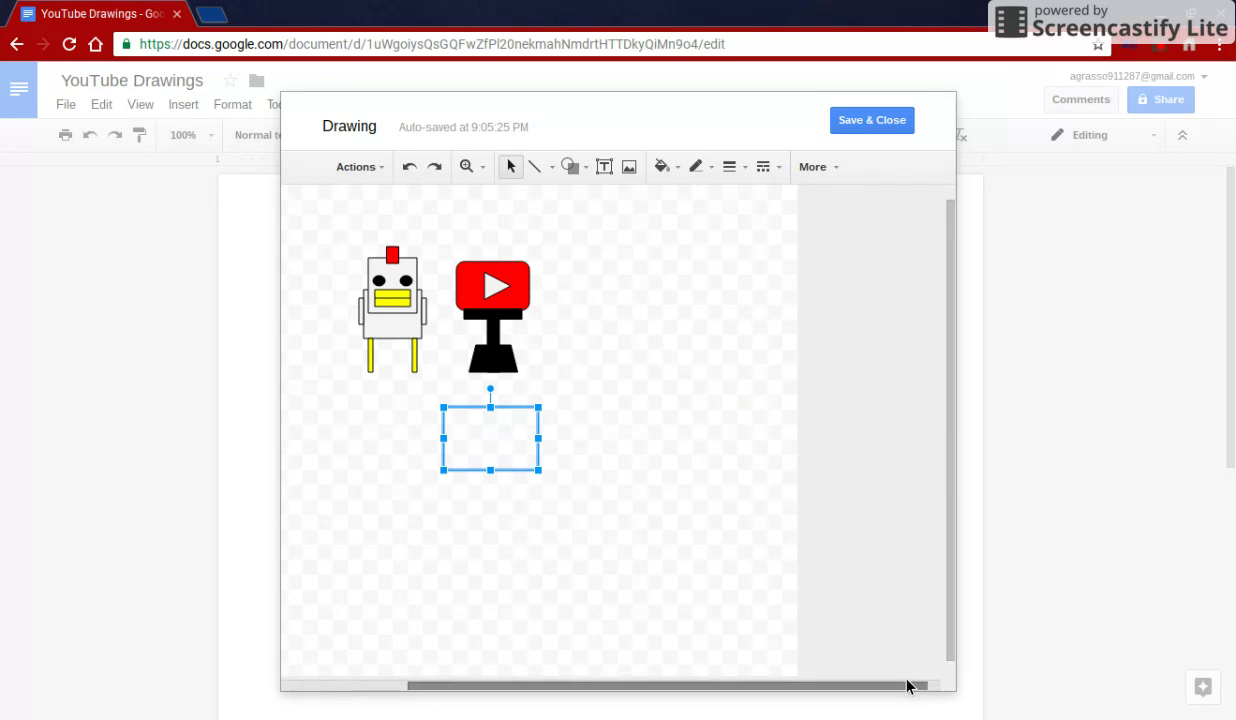
pyautogui.moveTo(908, 695); pyautogui.dragTo(753, 665)
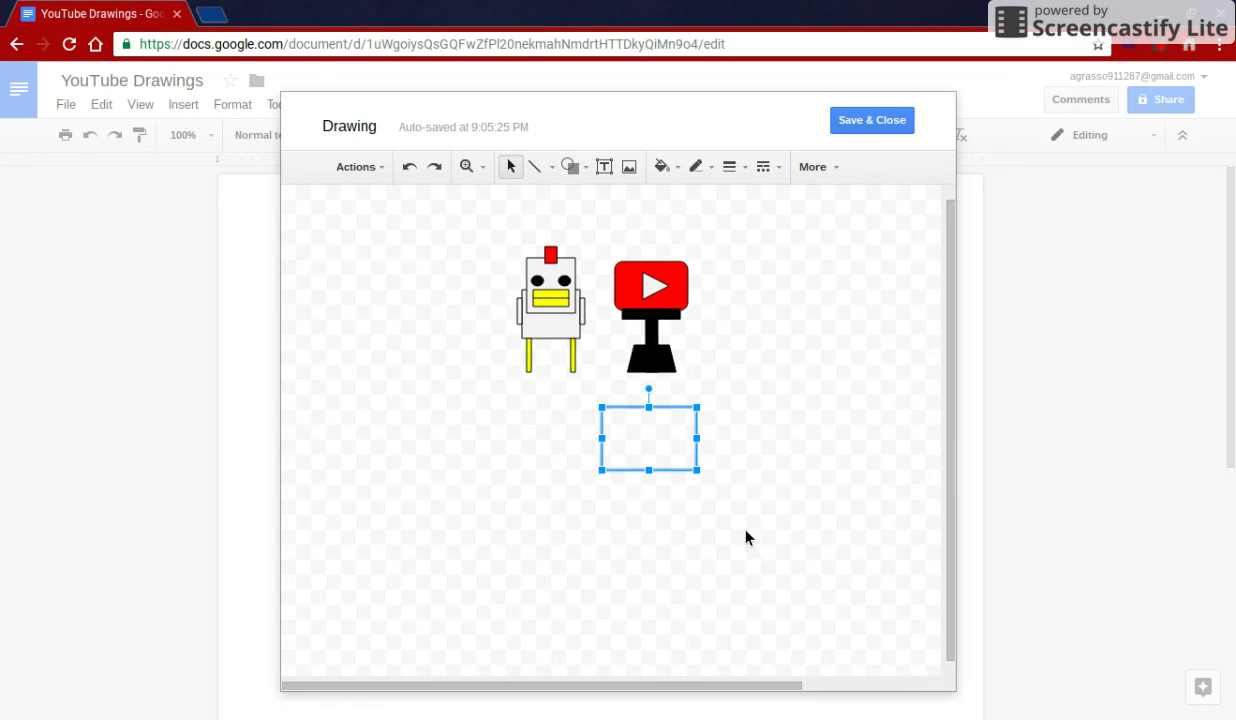
pyautogui.moveTo(646, 455); pyautogui.dragTo(763, 436)
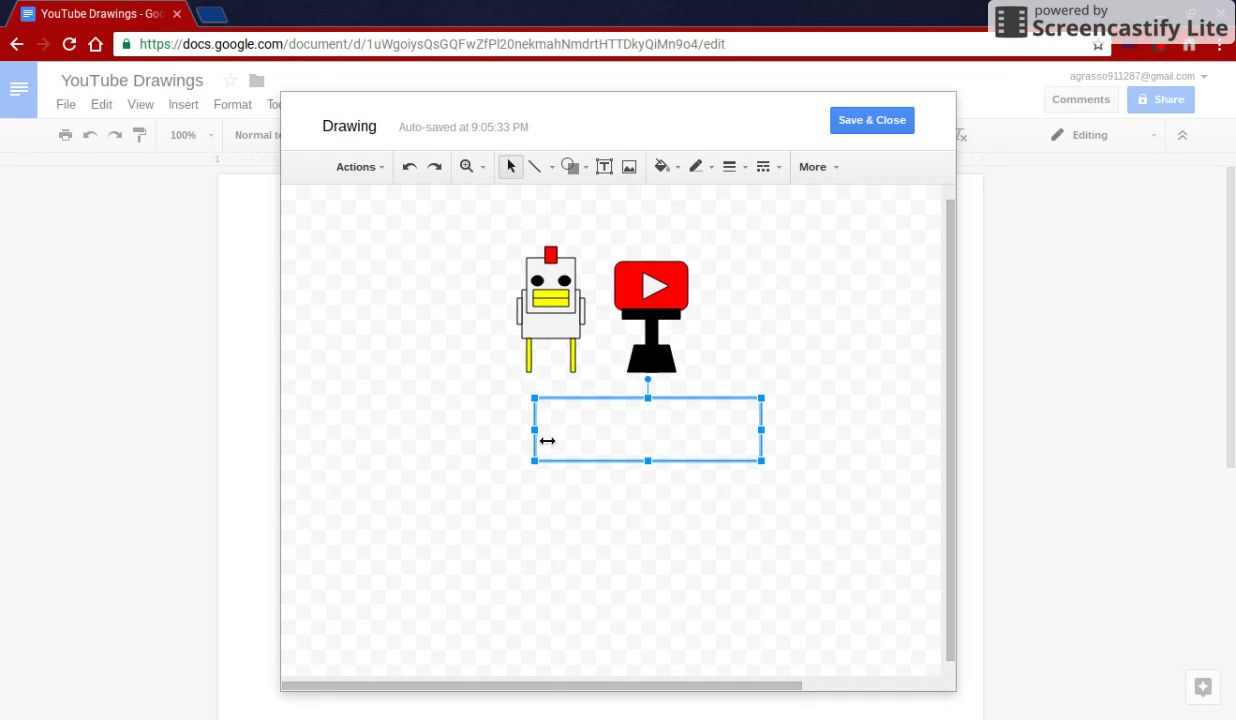
pyautogui.moveTo(546, 441); pyautogui.dragTo(450, 435)
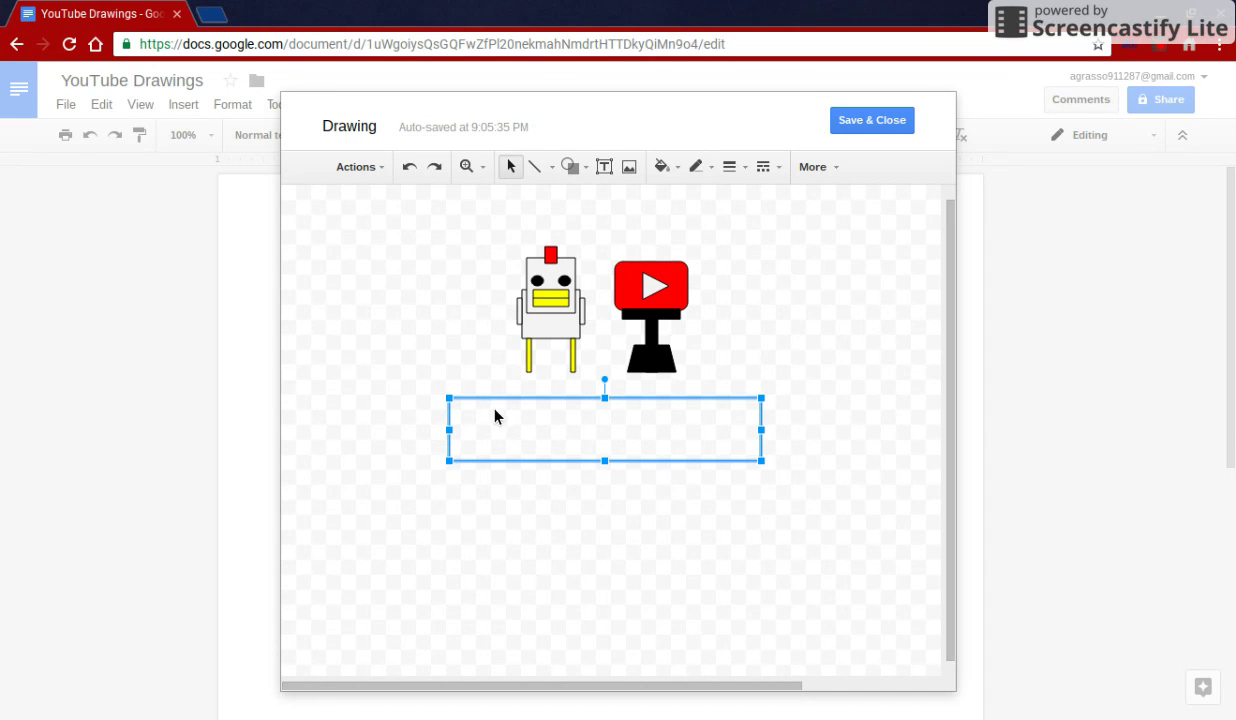
pyautogui.click(495, 416)
pyautogui.write('Subscribe')
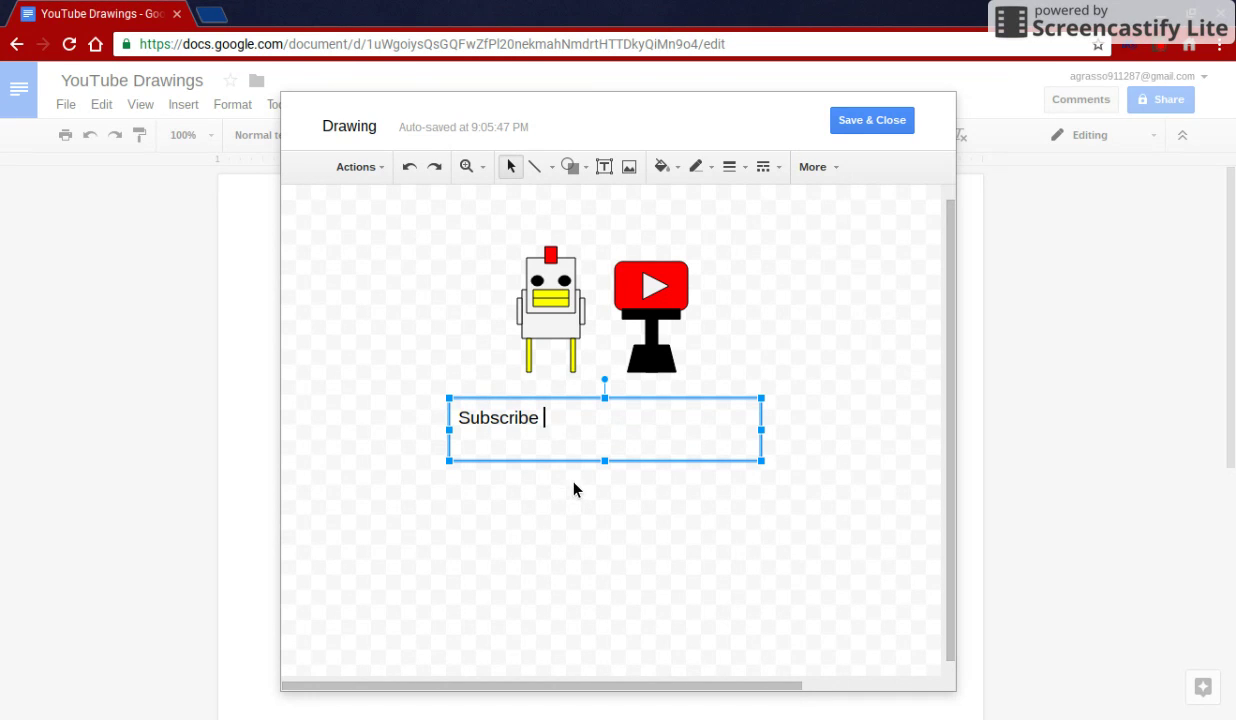
pyautogui.write('@ChicaCh')
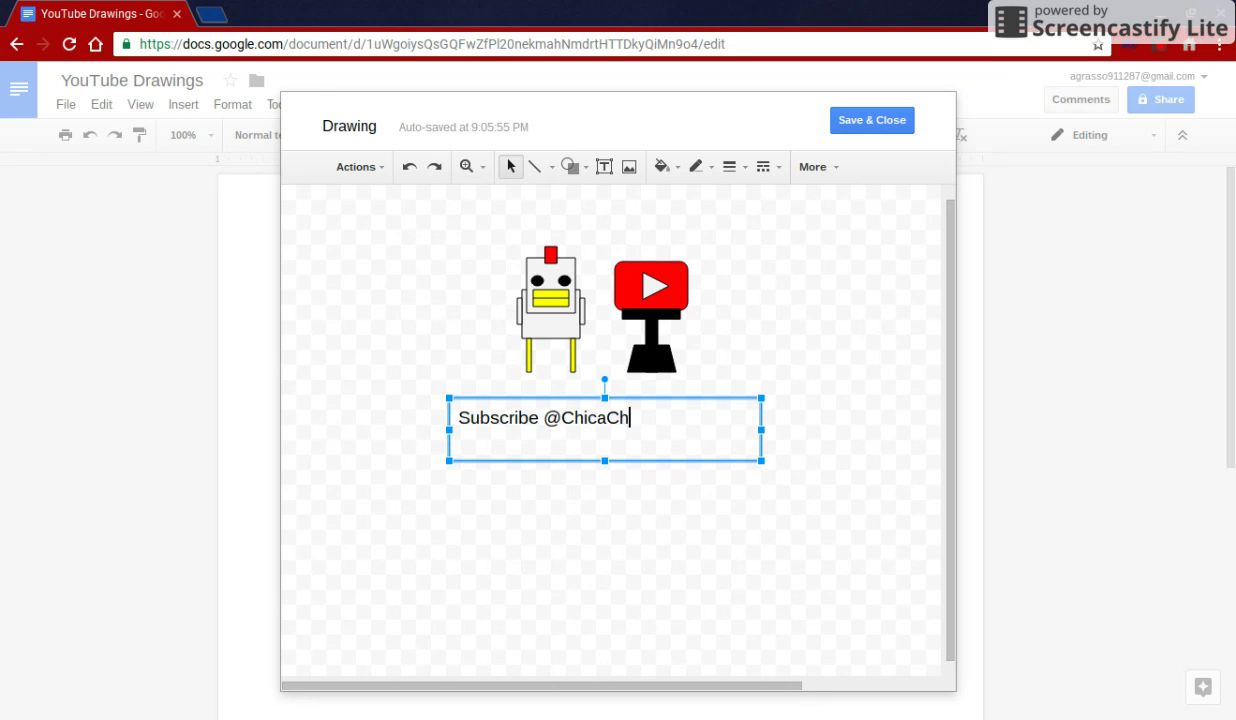
pyautogui.write('oo Gaming on')
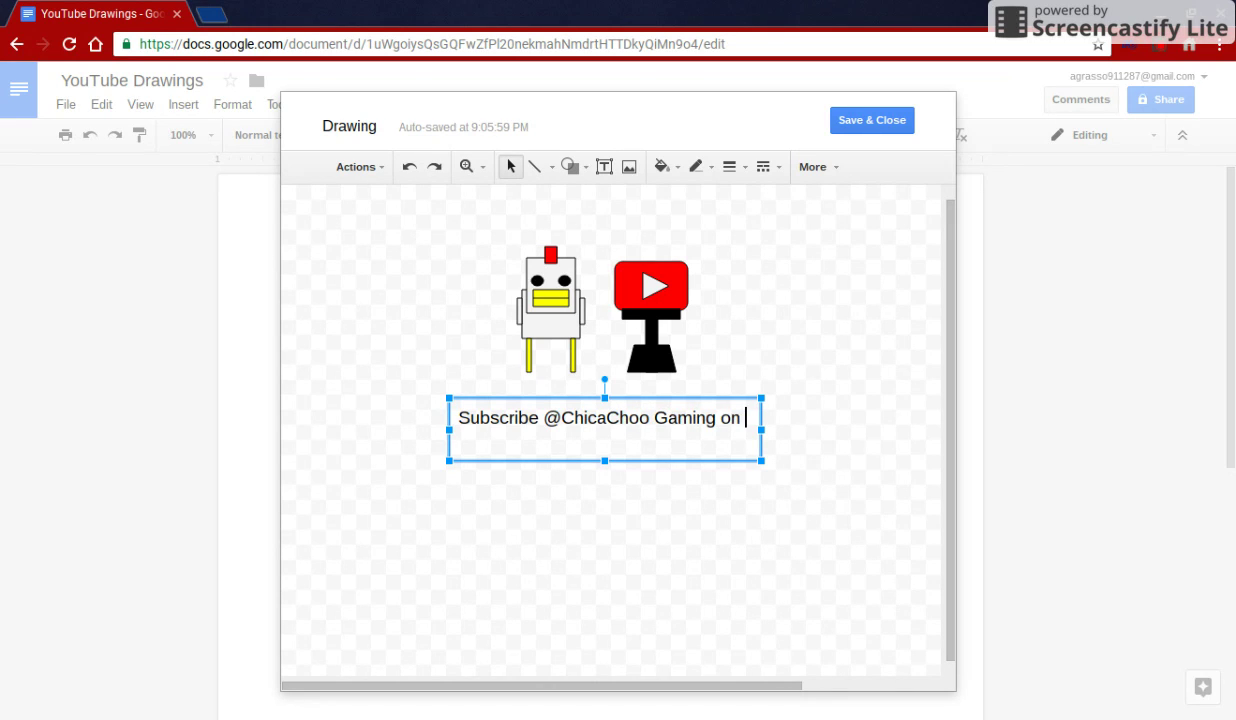
pyautogui.press('Return')
pyautogui.write('Yout')
pyautogui.press('BackSpace')
pyautogui.write('Tube')
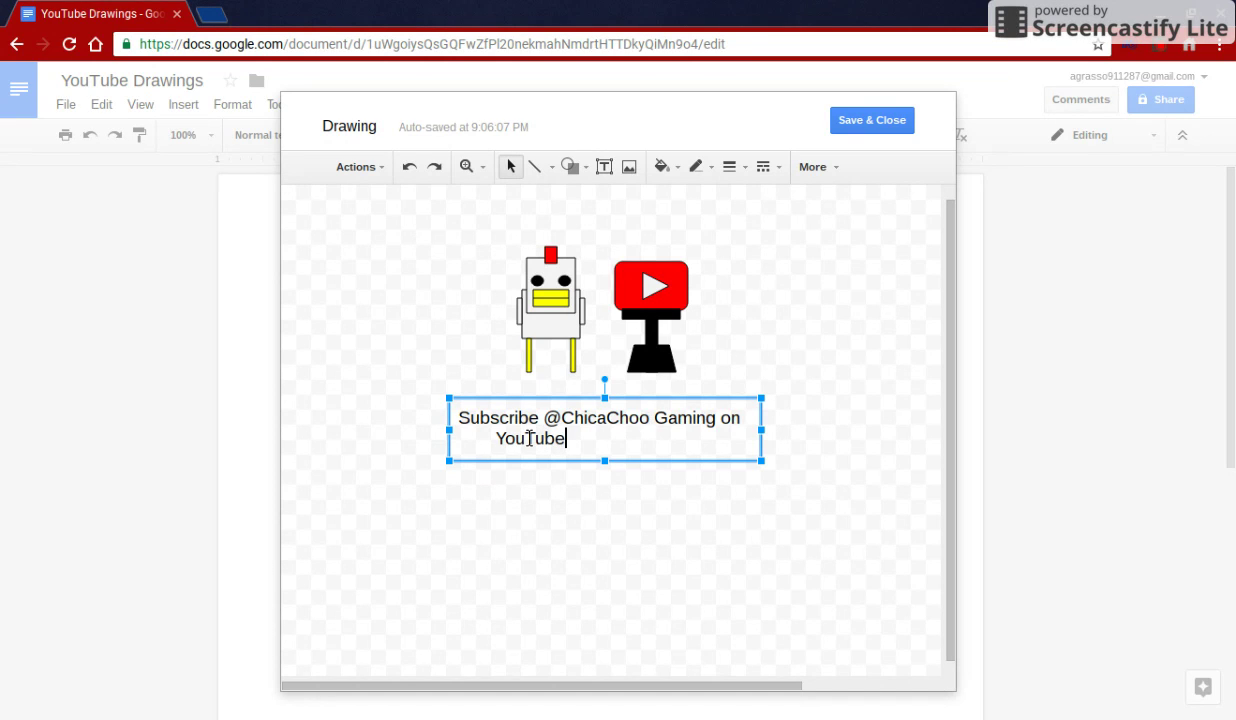
pyautogui.click(496, 438)
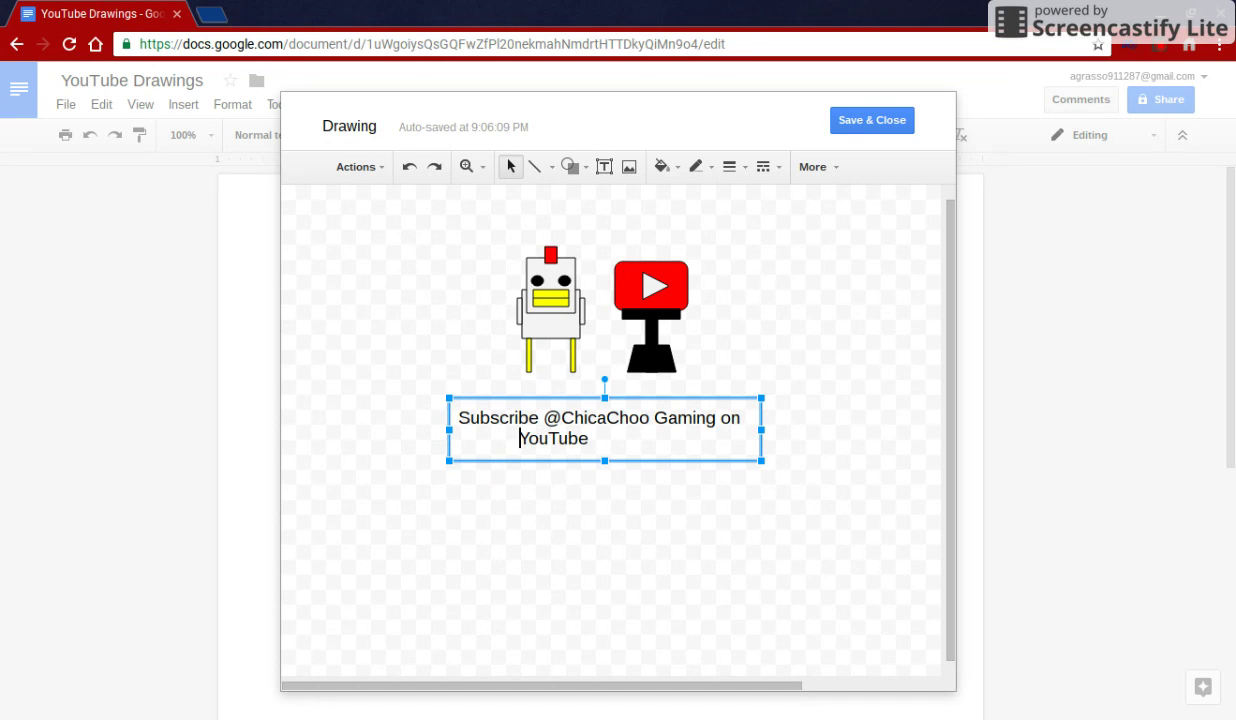
pyautogui.click(569, 531)
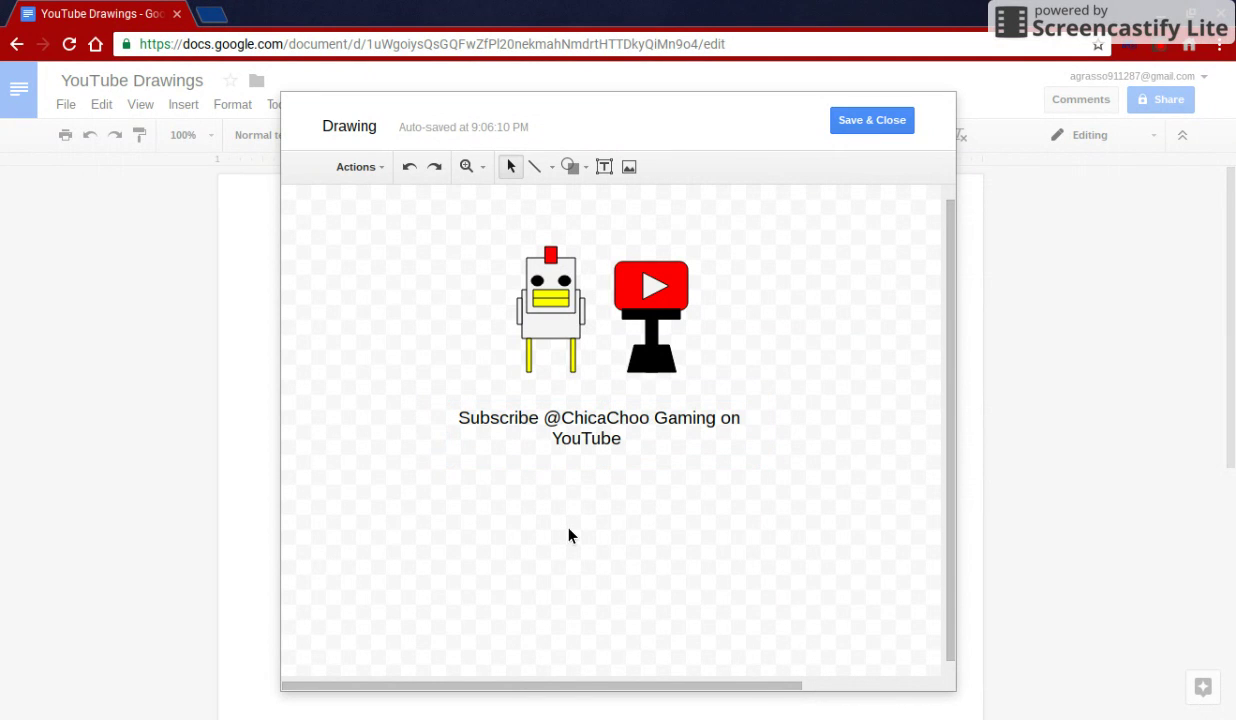